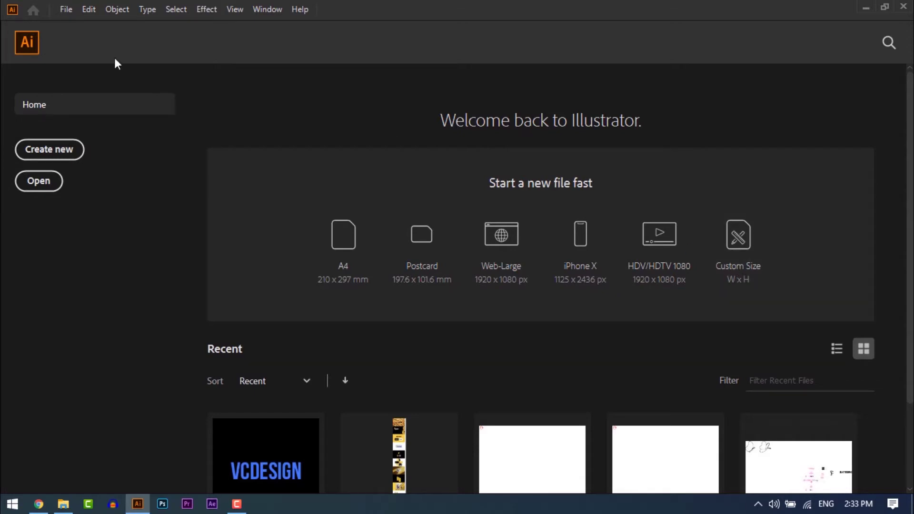
Start setting up a new document from the home screen.
click(64, 11)
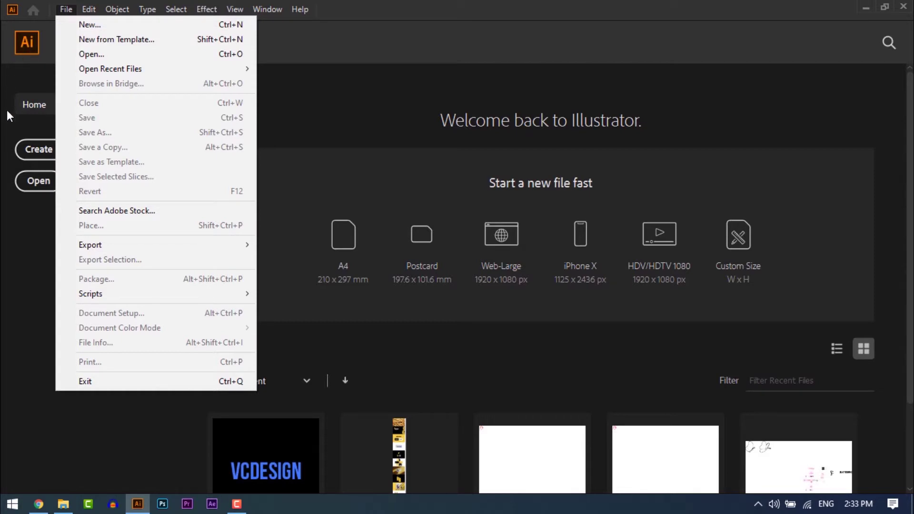
click(12, 126)
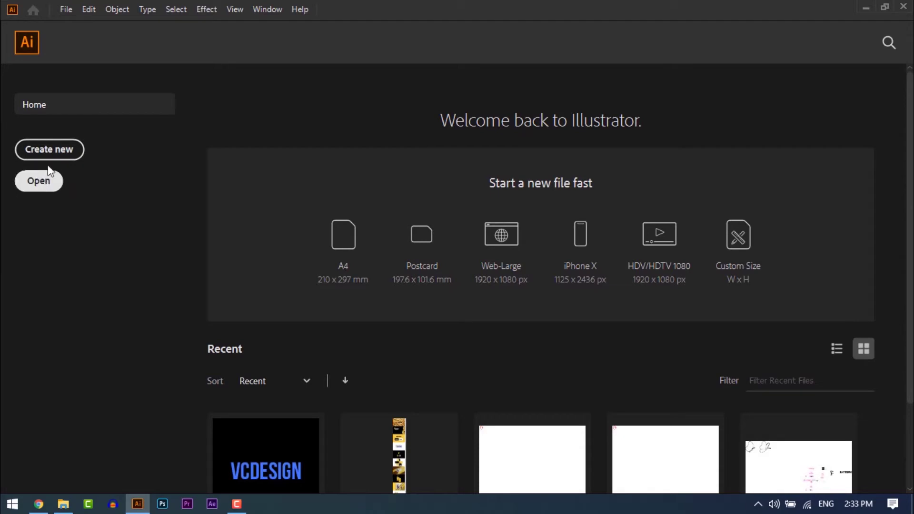
click(60, 152)
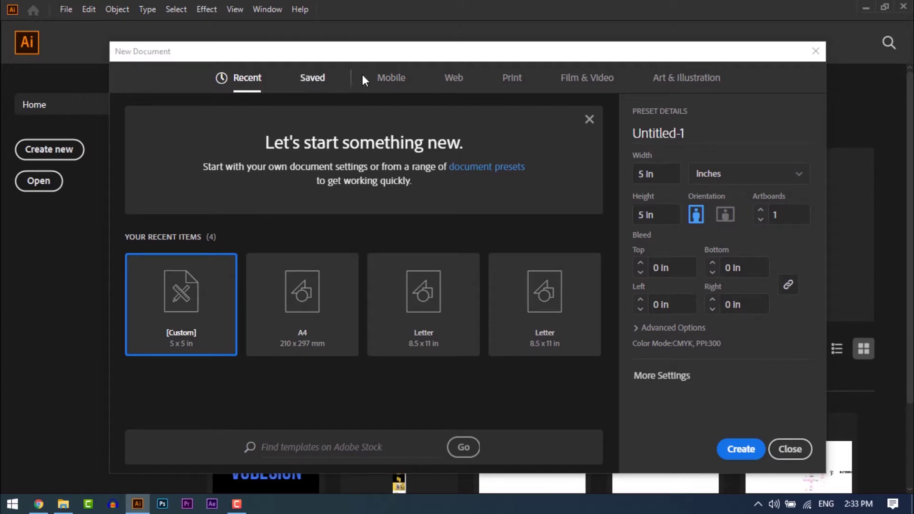
Browse the blank document presets for Mobile, Web, Print, Film & Video, and Art & Illustration, and return to the recent items.
click(391, 78)
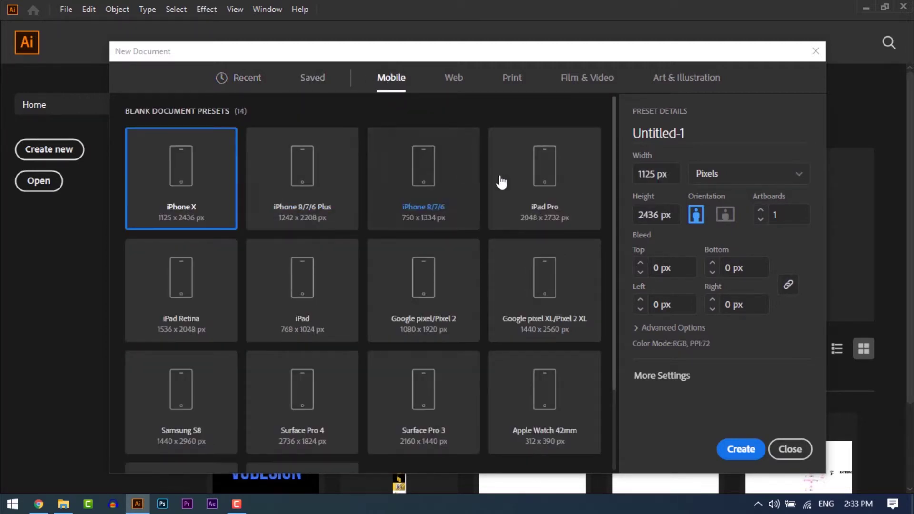
click(454, 79)
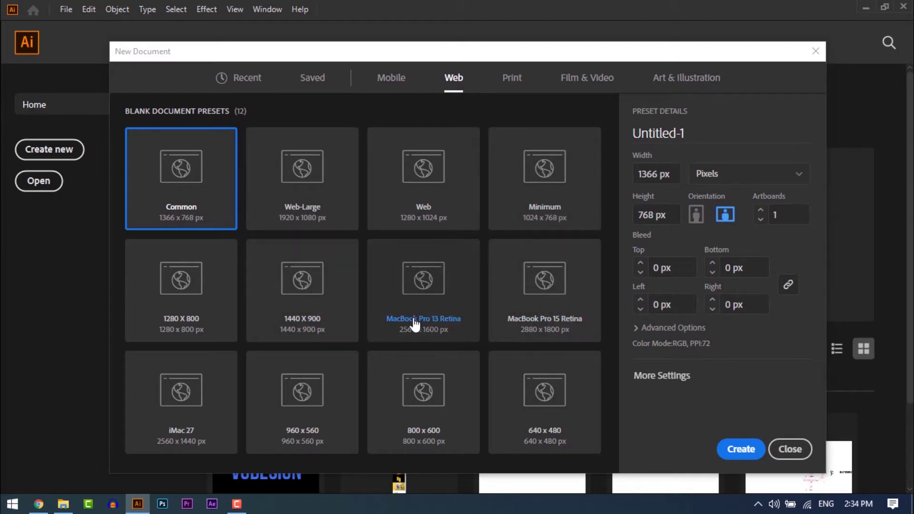
click(511, 80)
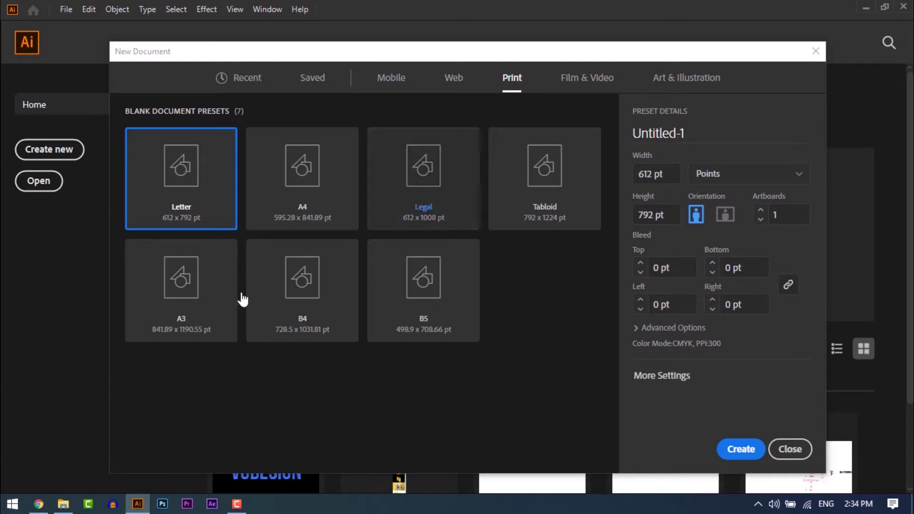
click(589, 80)
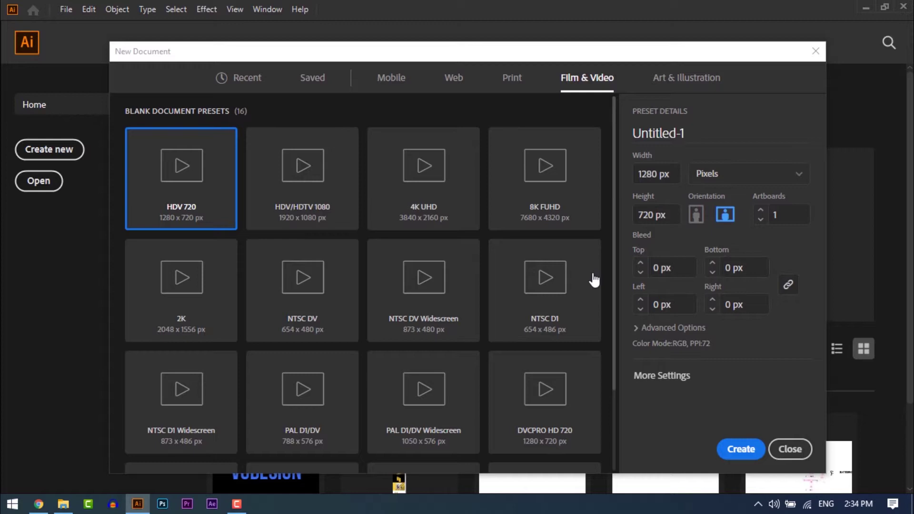
click(687, 79)
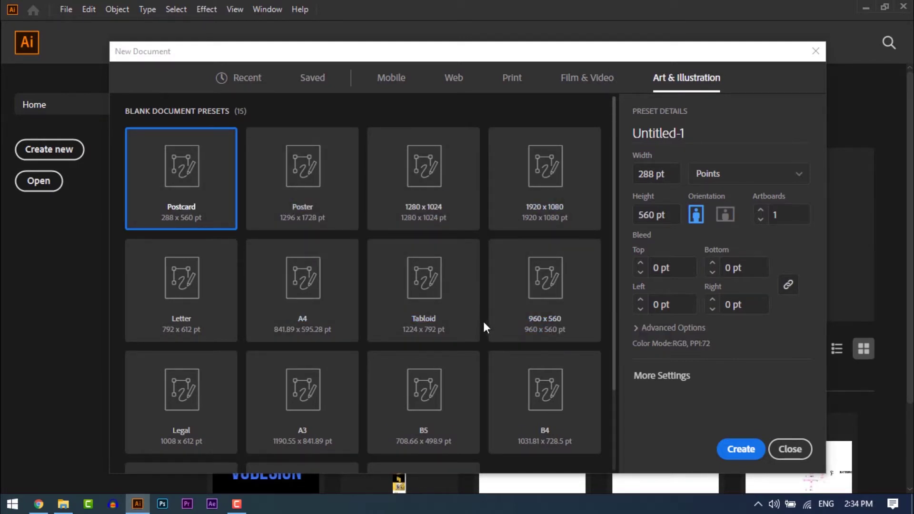
click(390, 80)
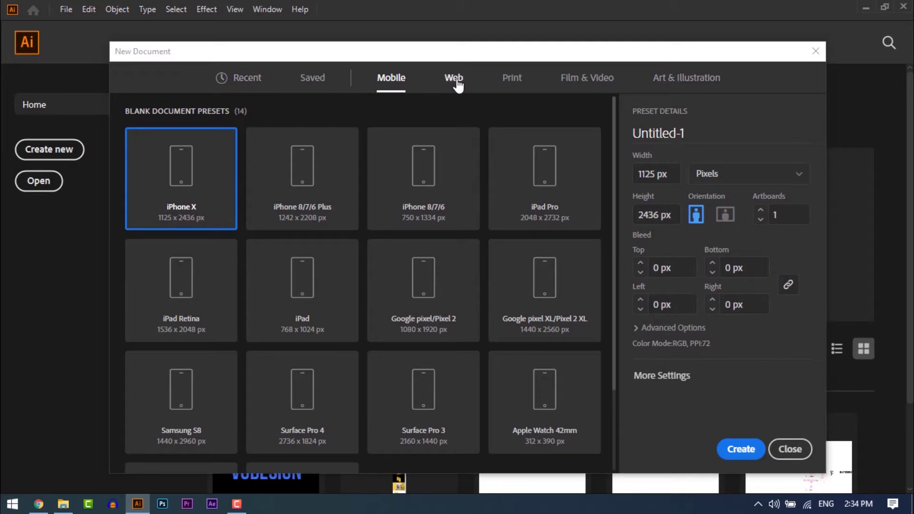
click(245, 79)
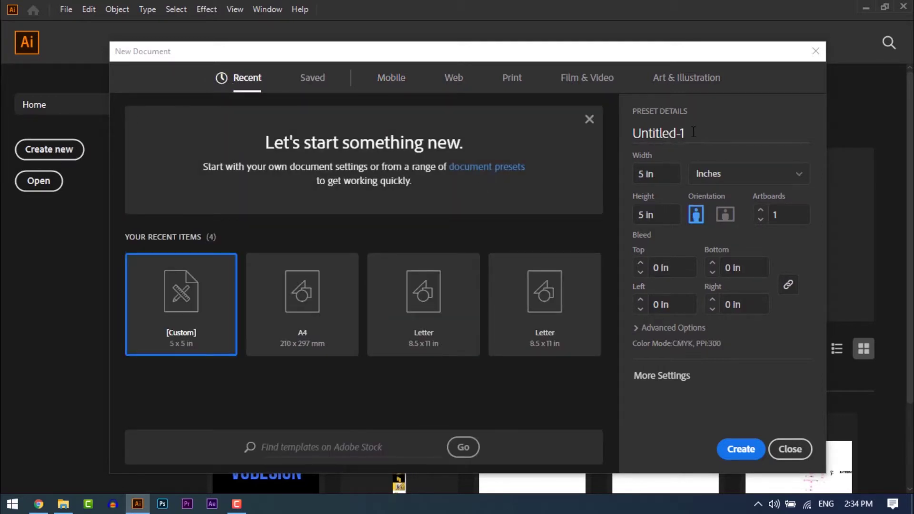
Name the new document VCdesign_AI_Basics_Lec01.
drag(692, 131, 619, 136)
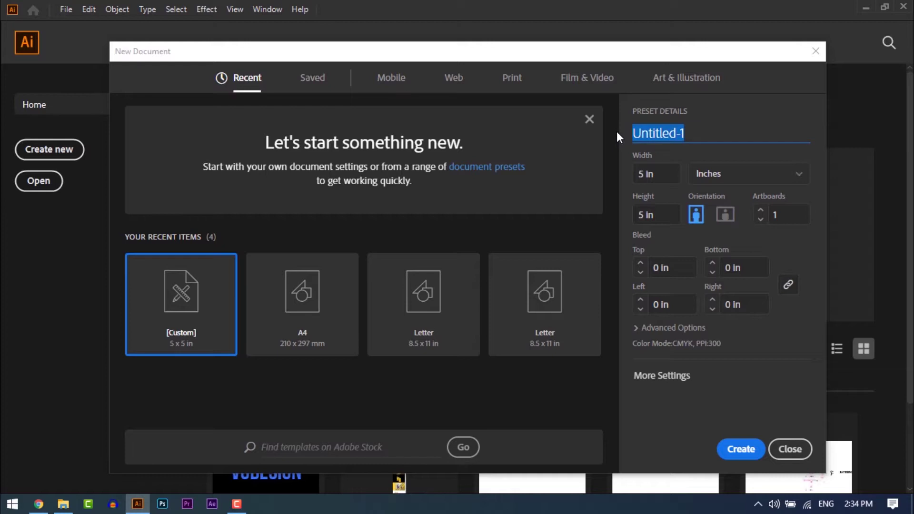
text(VC)
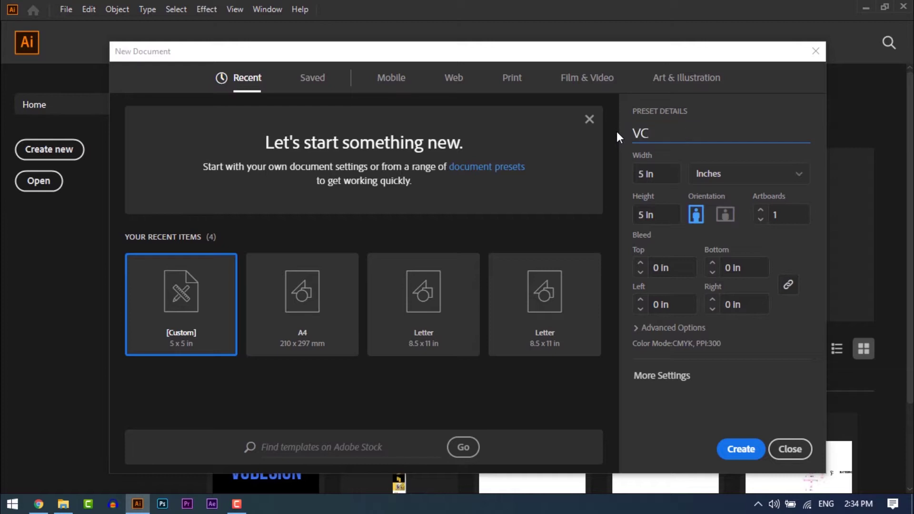
text(design_AI_Basics)
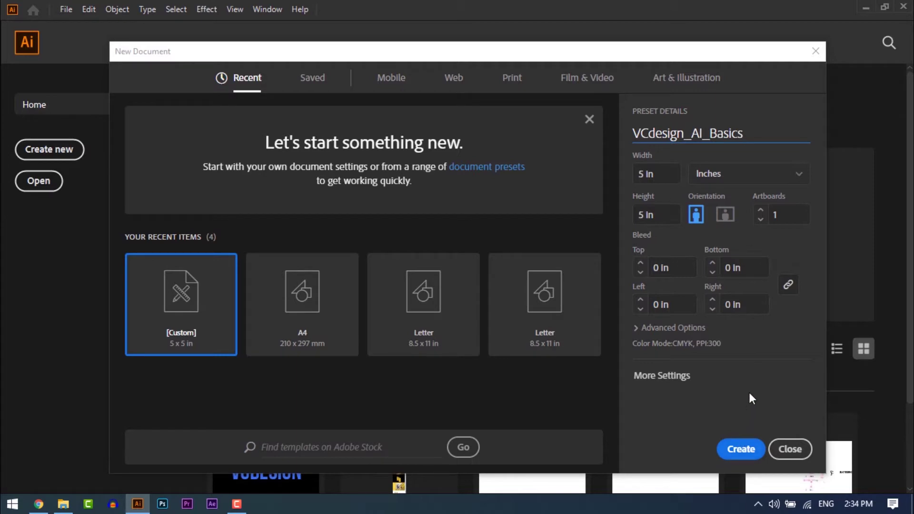
text(_Lec01)
Choose inches as the document unit and set the size to 8 in wide by 10 in high.
click(722, 175)
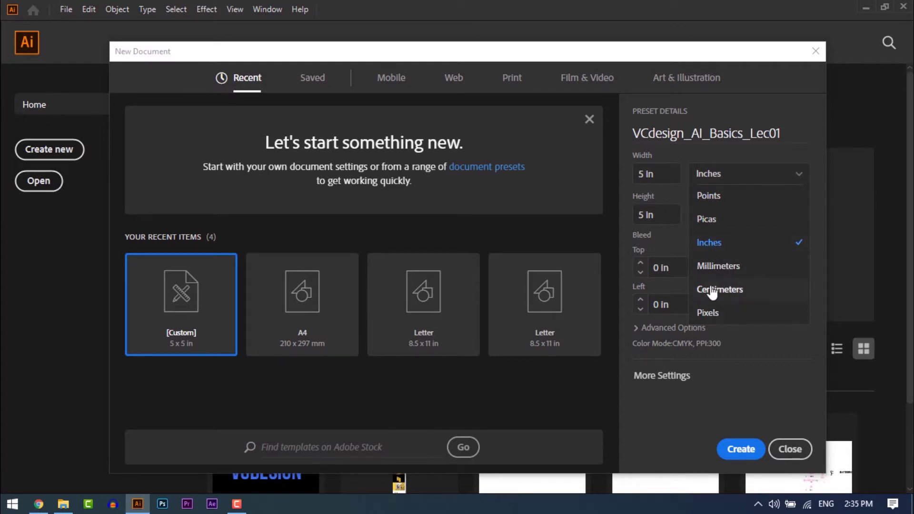
click(712, 243)
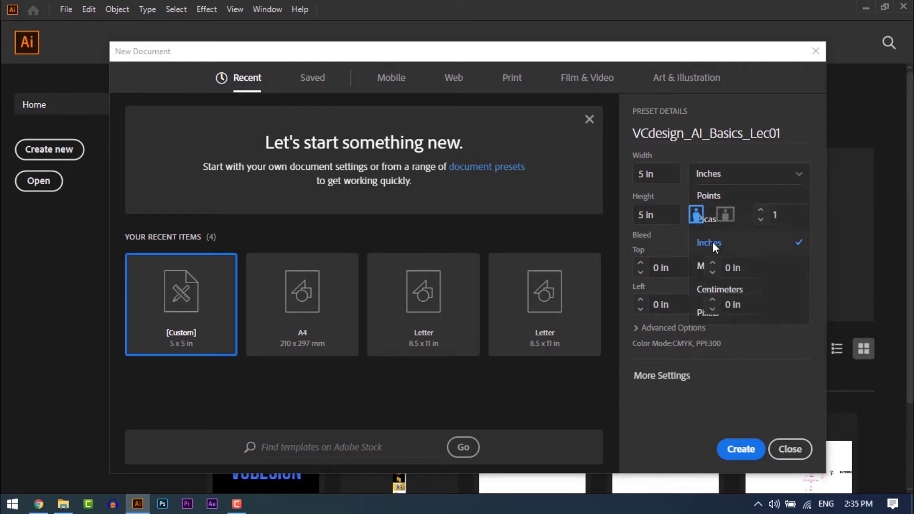
drag(661, 173, 636, 173)
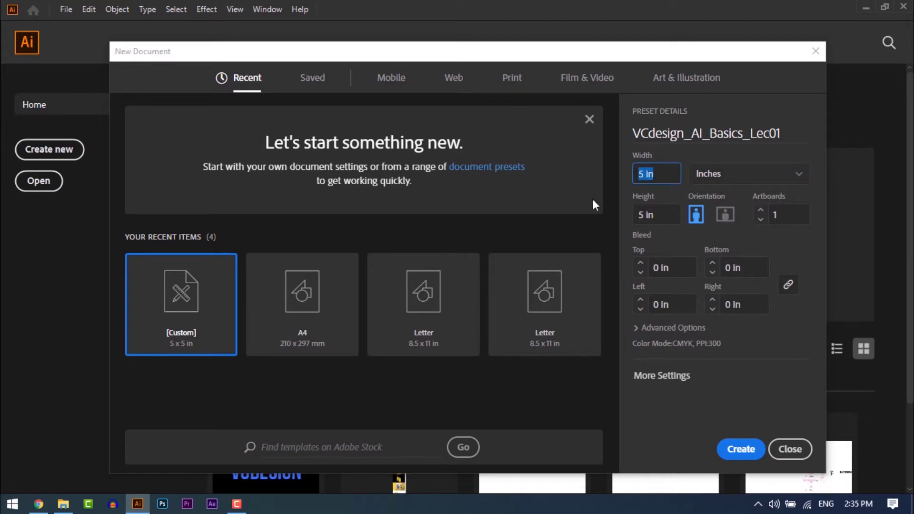
text(8)
key(Tab)
text(10)
key(Tab)
key(shift+Tab)
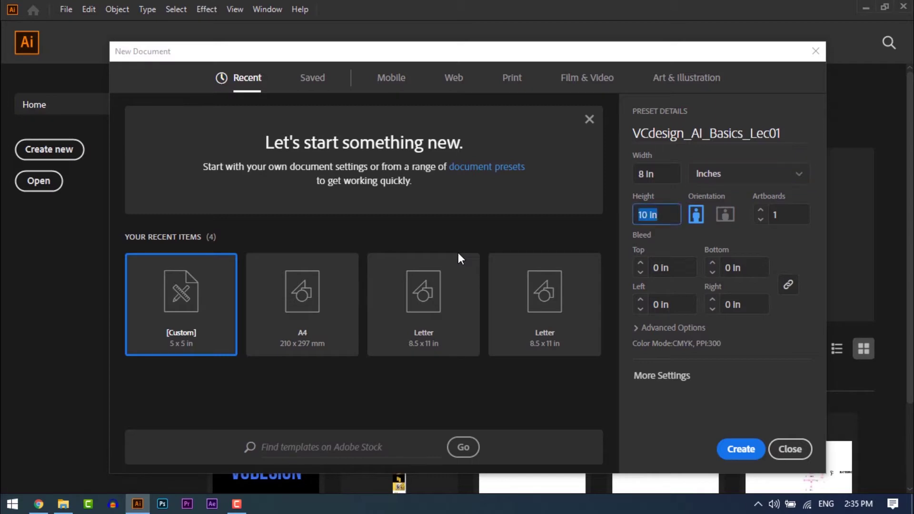
Try a size of 10 in wide by 8 in high, and switch the orientation to landscape and back to portrait.
key(shift+Tab)
text(10)
key(Tab)
key(Tab)
key(shift+Tab)
text(8)
click(725, 219)
click(695, 217)
Set the document's width and height to 5 in each.
drag(659, 174, 629, 175)
text(5)
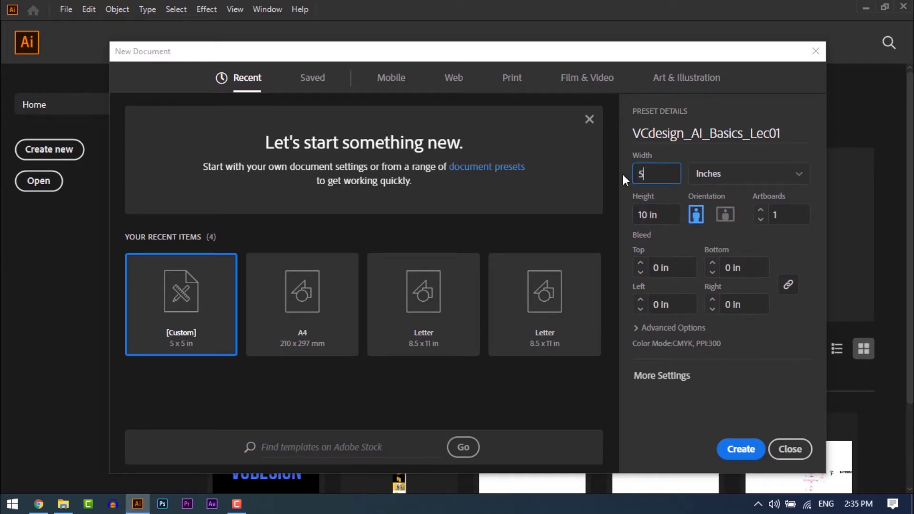
key(Tab)
text(5)
Try increasing the number of artboards, and set it back to 1.
click(760, 212)
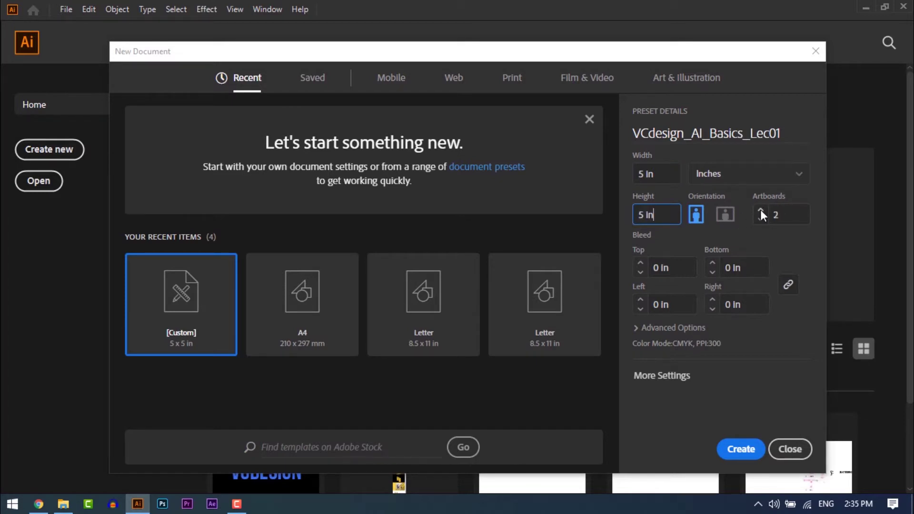
click(760, 212)
click(760, 212)
click(760, 212)
click(760, 212)
click(761, 212)
scroll(764, 219, up, 9)
key(Tab)
text(1)
key(Tab)
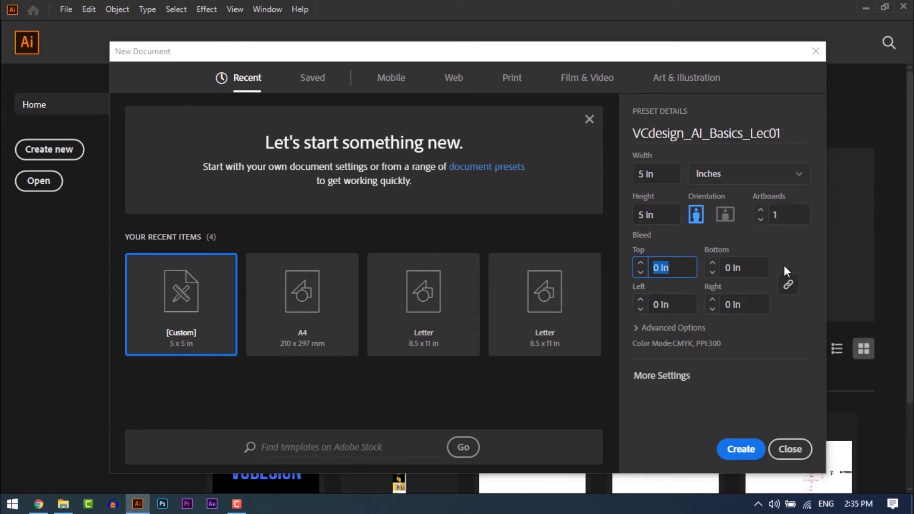
click(759, 267)
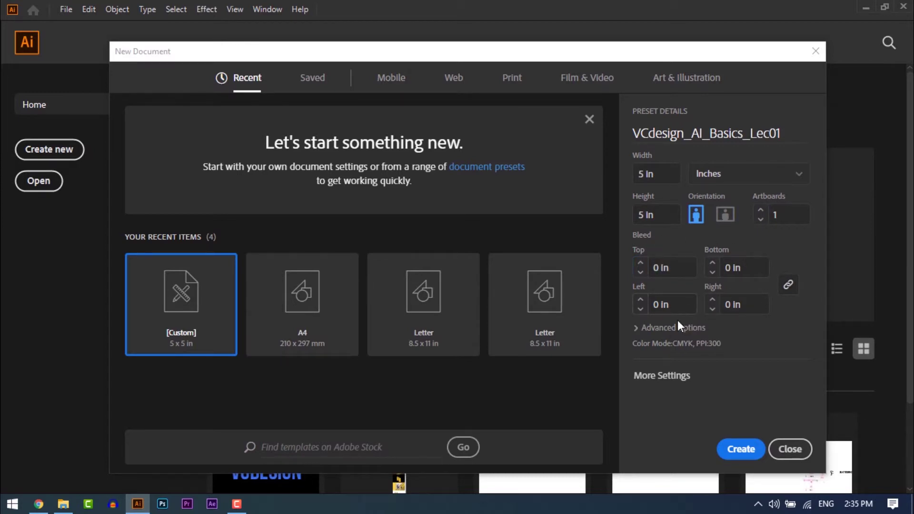
Expand the advanced document options and set the color mode to RGB Color.
click(645, 332)
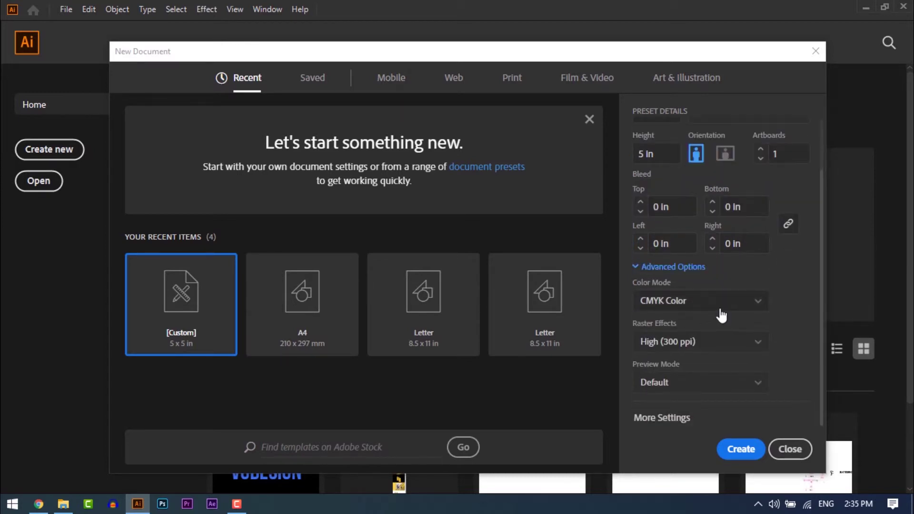
click(756, 305)
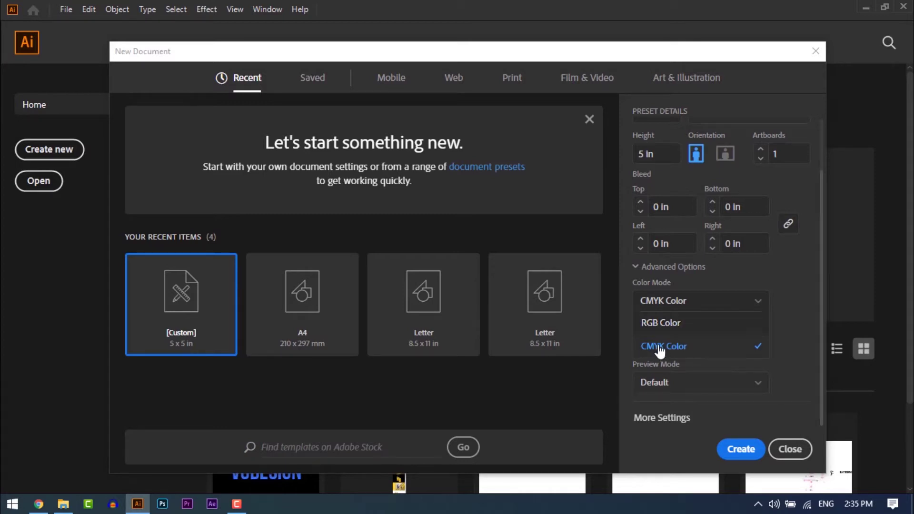
click(684, 352)
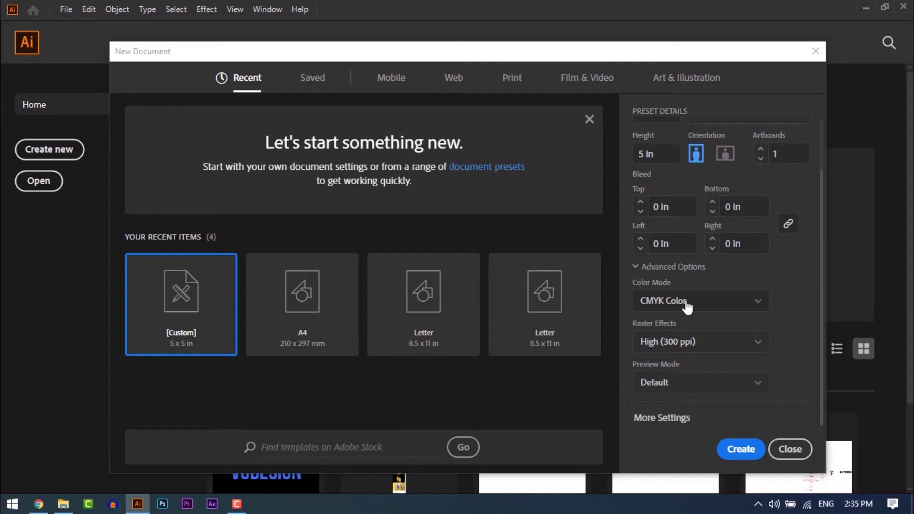
click(648, 325)
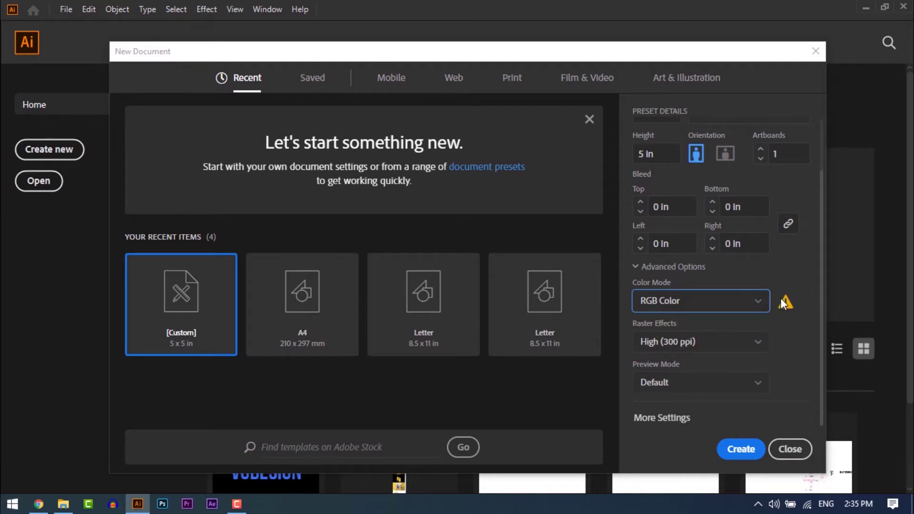
mouse_move(782, 299)
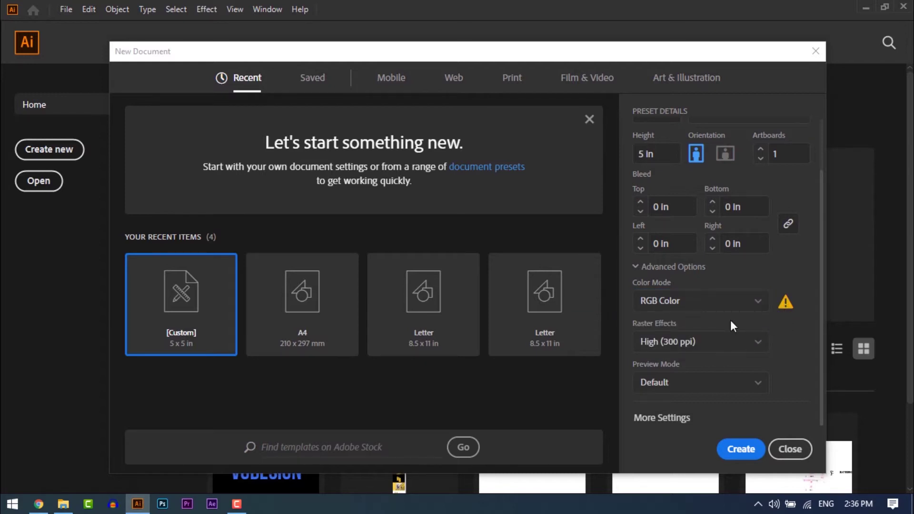
Choose High (300 ppi) for the raster effects and Default for the preview mode.
click(669, 350)
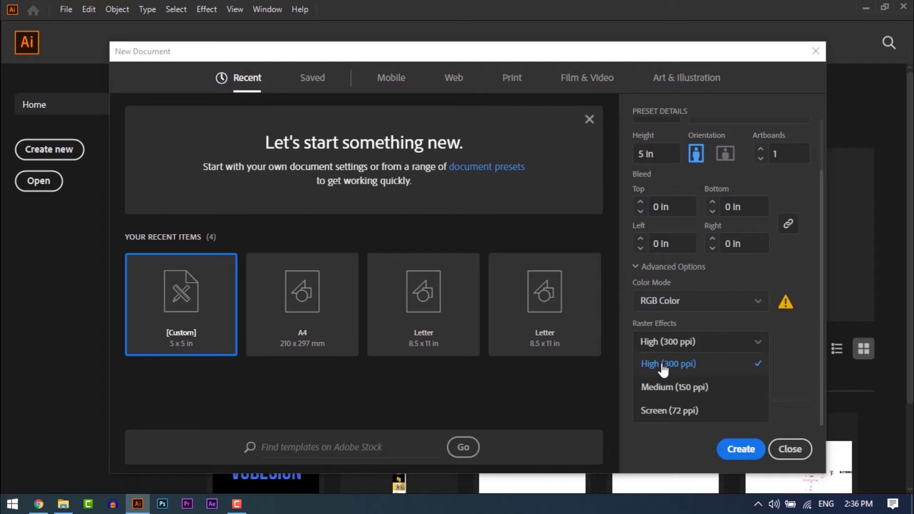
click(663, 369)
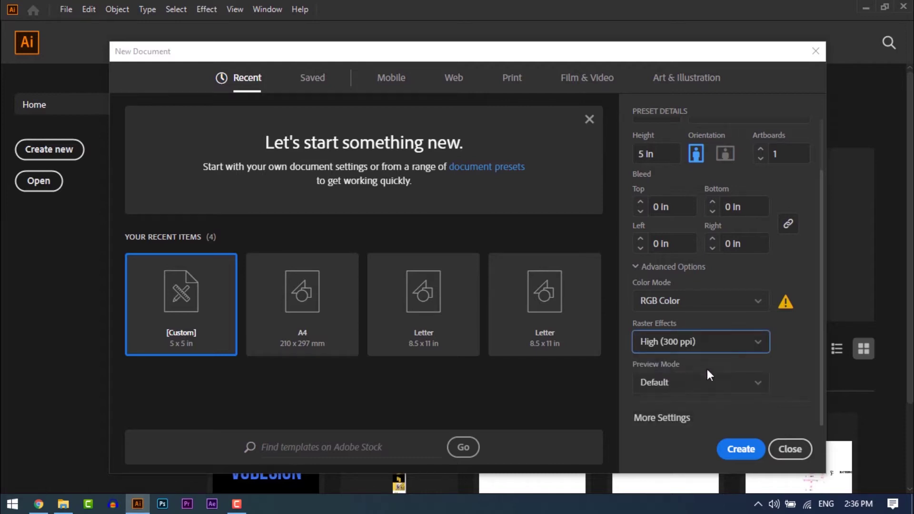
click(750, 382)
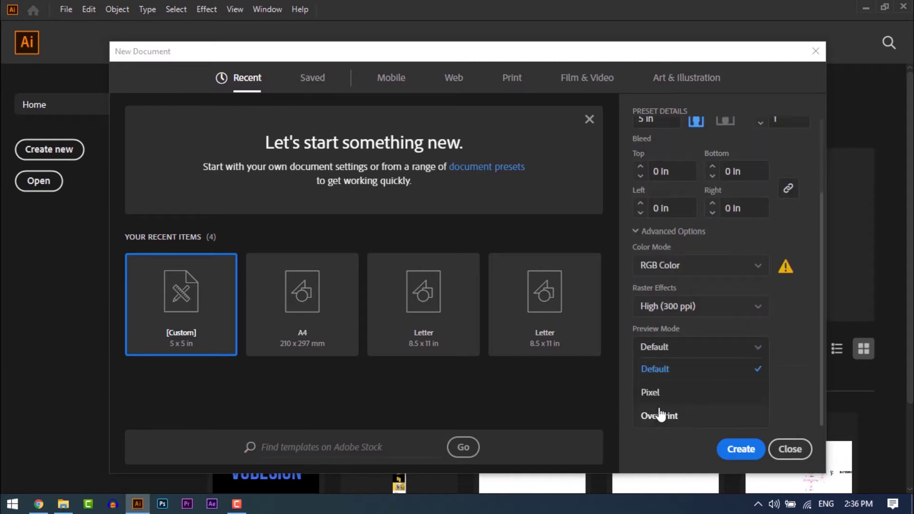
click(688, 371)
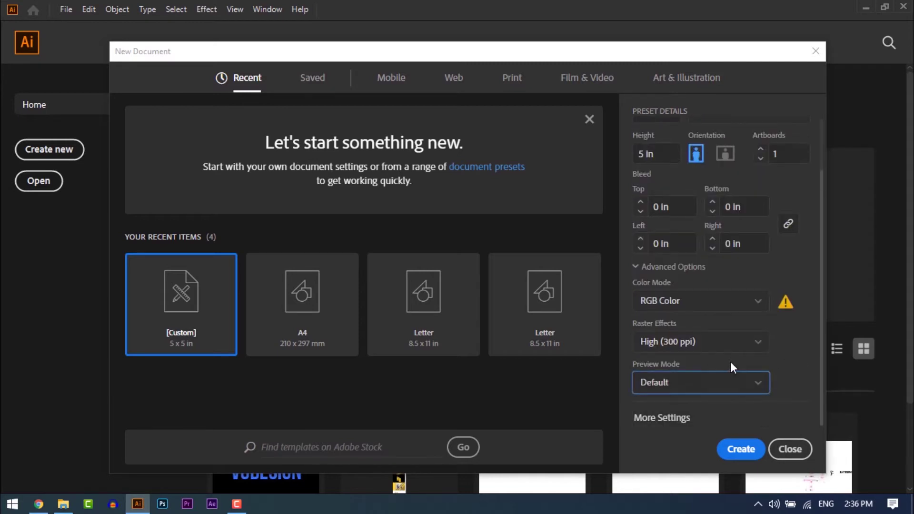
Create the document and close the floating Swatches and Character windows that cover the canvas.
click(736, 451)
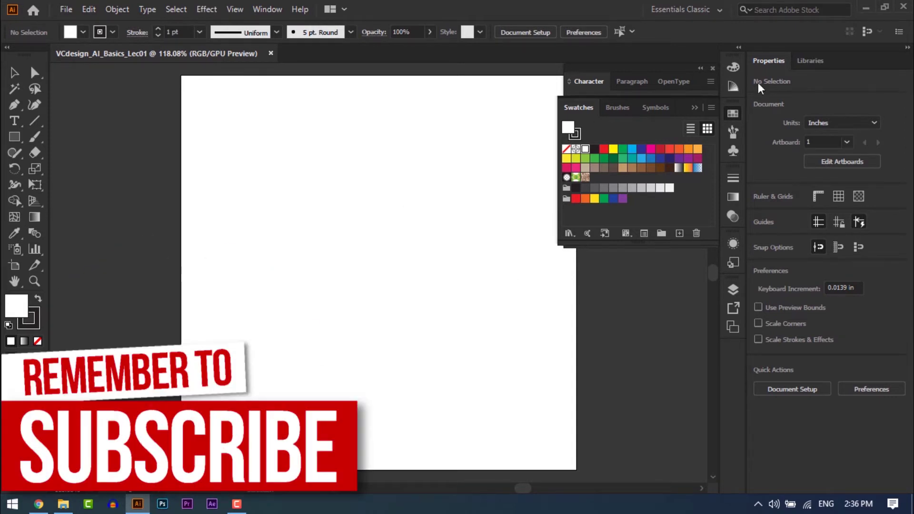
click(702, 80)
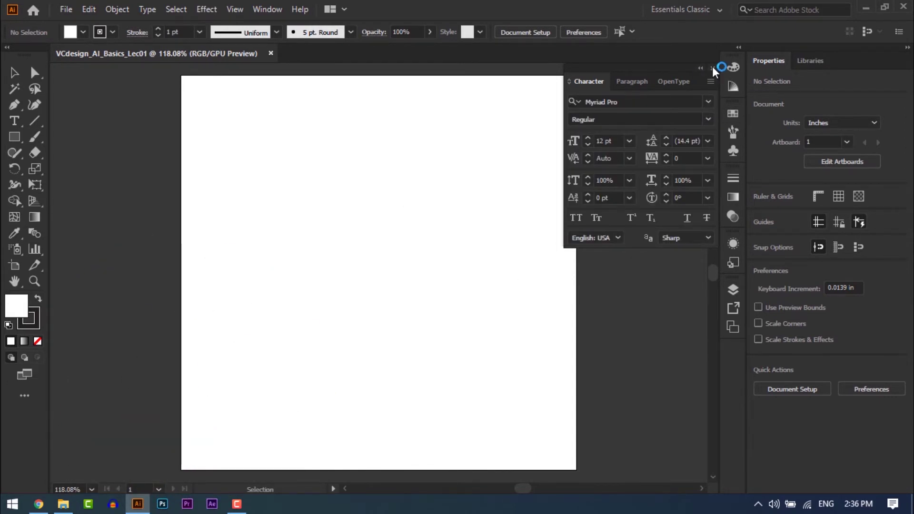
click(712, 69)
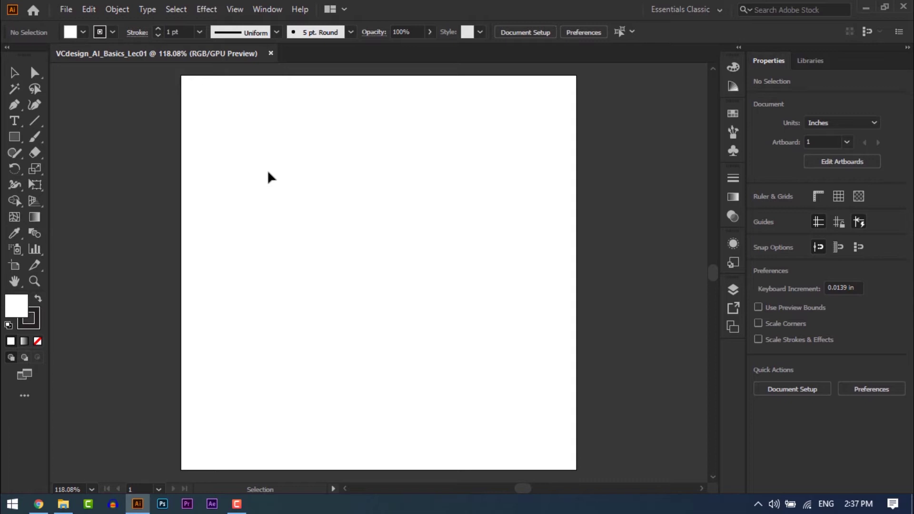
Add a second 5 by 5 in artboard beside the existing one using the Artboard tool.
click(14, 266)
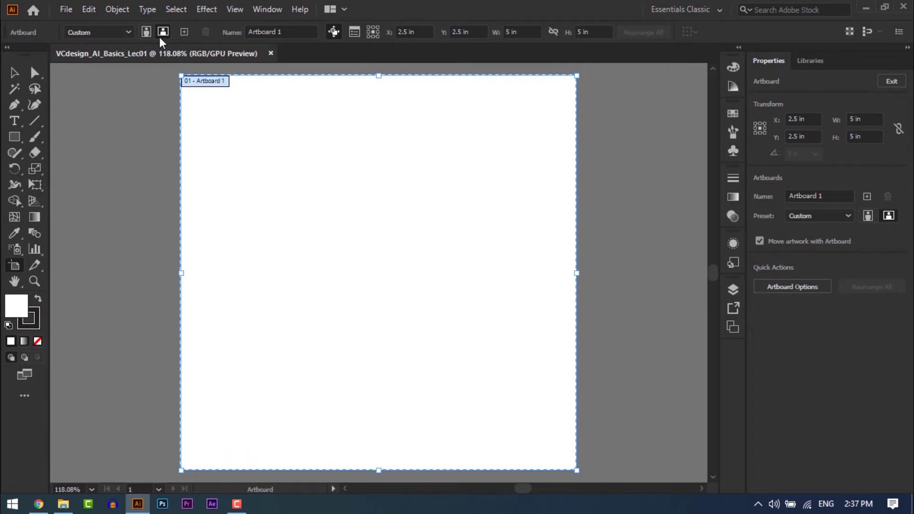
click(184, 32)
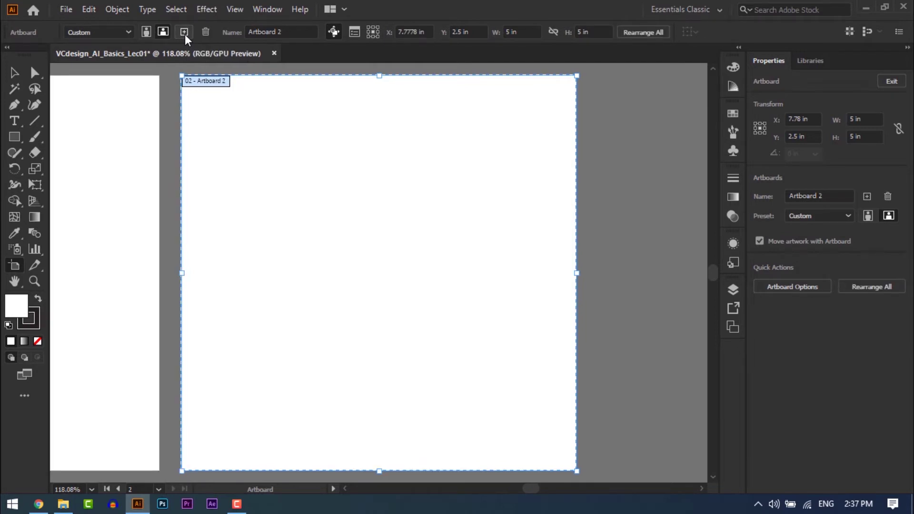
Add a third and a fourth 5 by 5 in artboard to the row beside the existing two.
key(ctrl+minus)
key(ctrl+minus)
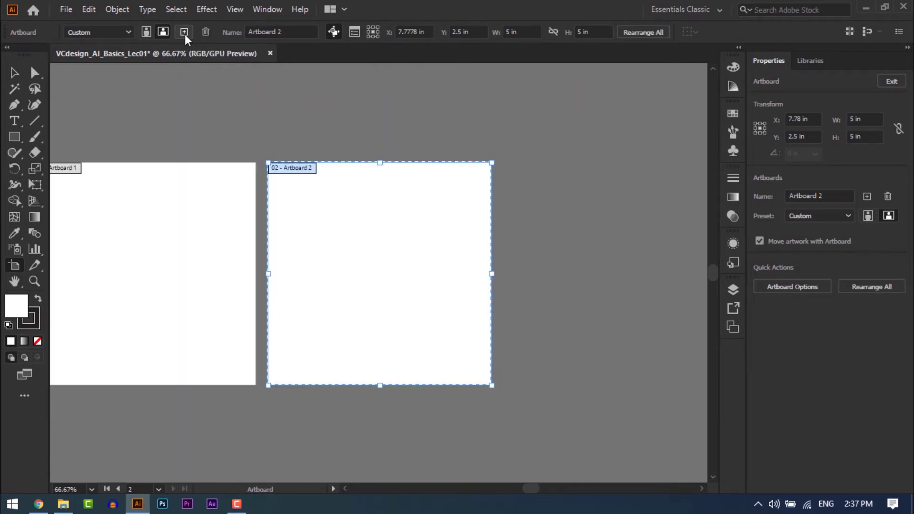
click(185, 32)
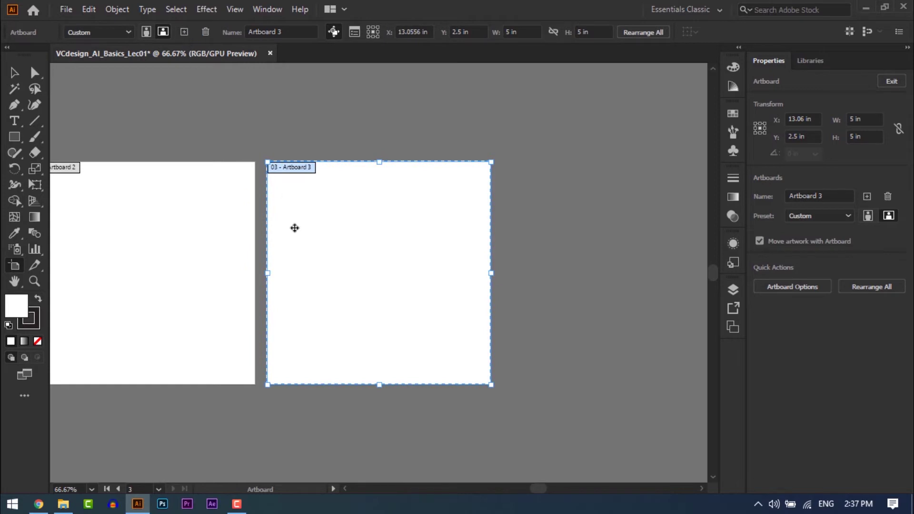
key(ctrl+minus)
key(ctrl+minus)
drag(334, 224, 419, 123)
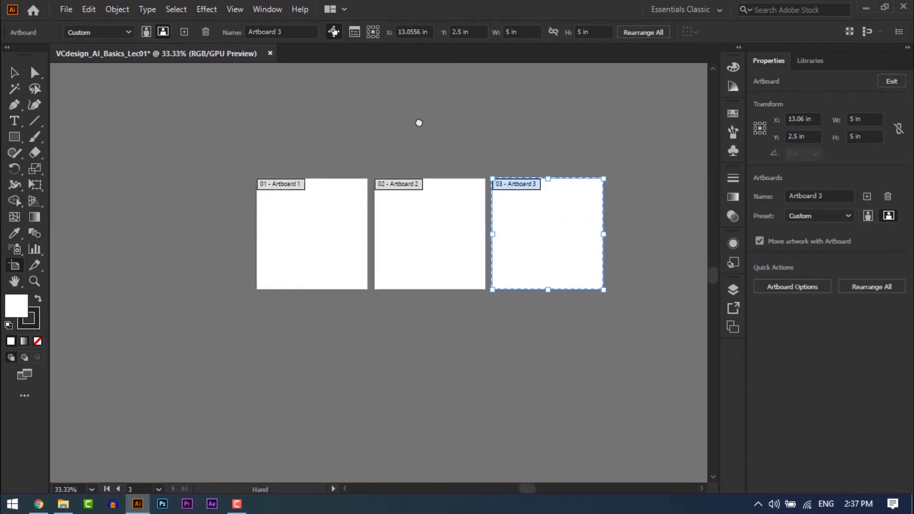
click(185, 33)
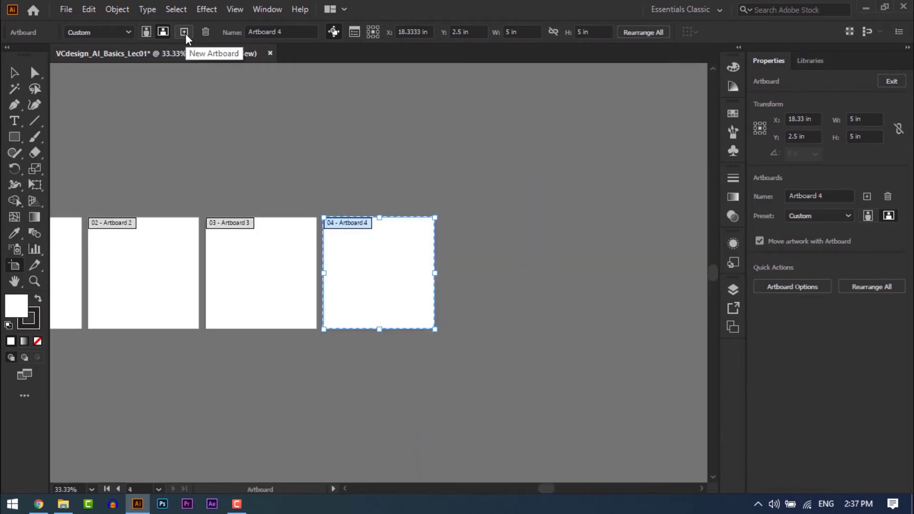
Undo all the added artboards so that only Artboard 1 is left.
key(ctrl+z)
key(ctrl+z)
key(ctrl+z)
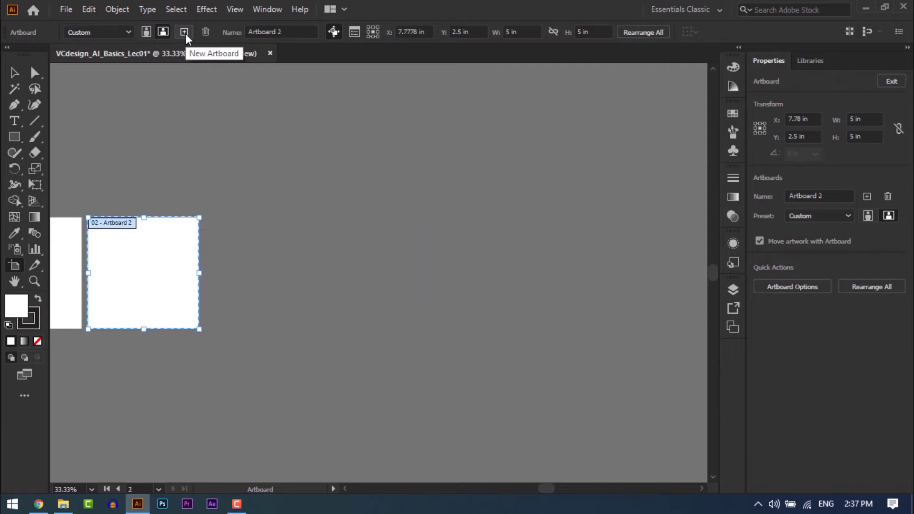
drag(215, 279, 406, 245)
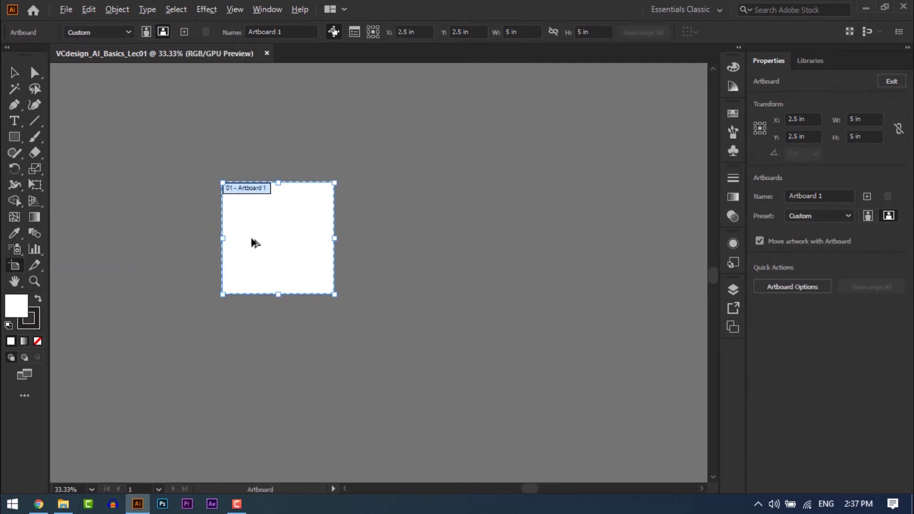
Duplicate Artboard 1 into a grid, with two copies beside it and two copies in a row below.
scroll(475, 319, up, 2)
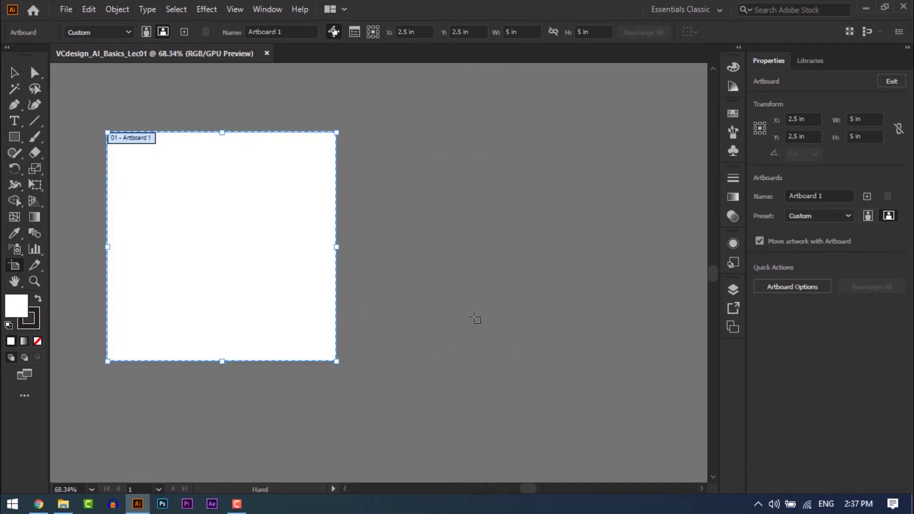
drag(194, 241, 445, 249)
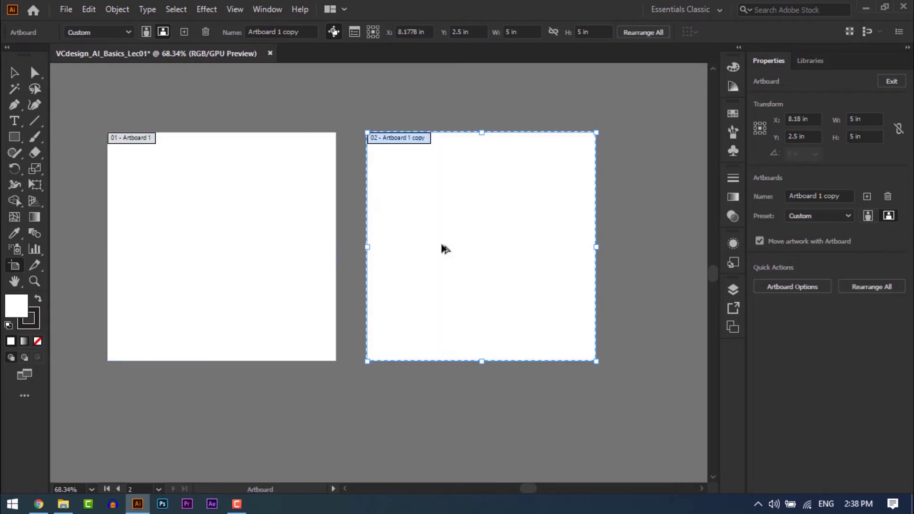
drag(379, 255, 635, 253)
drag(434, 180, 474, 426)
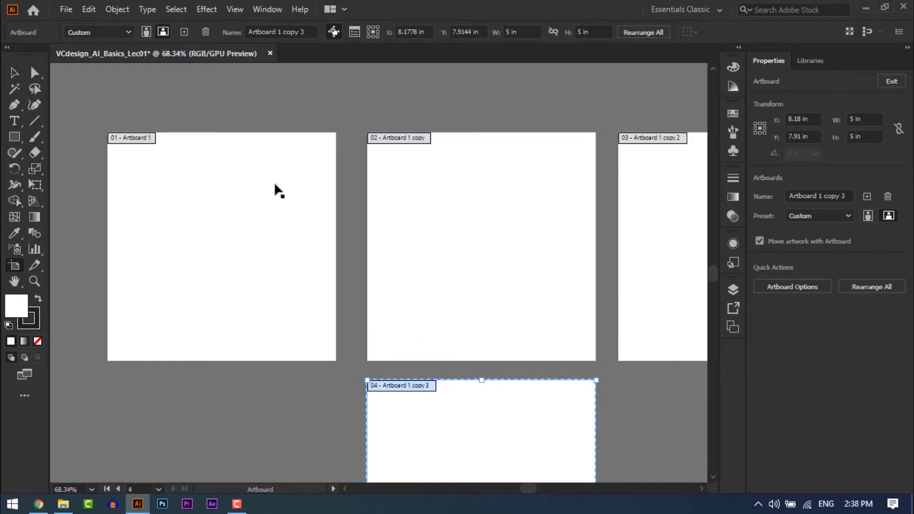
drag(278, 190, 273, 438)
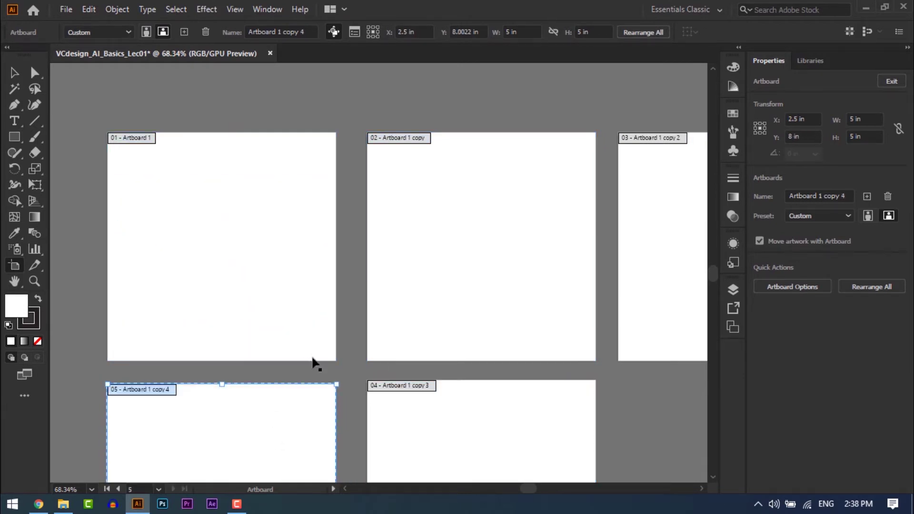
Undo the four artboard copies and leave artboard editing.
scroll(300, 279, down, 3)
key(ctrl+z)
key(ctrl+z)
key(ctrl+z)
key(ctrl+z)
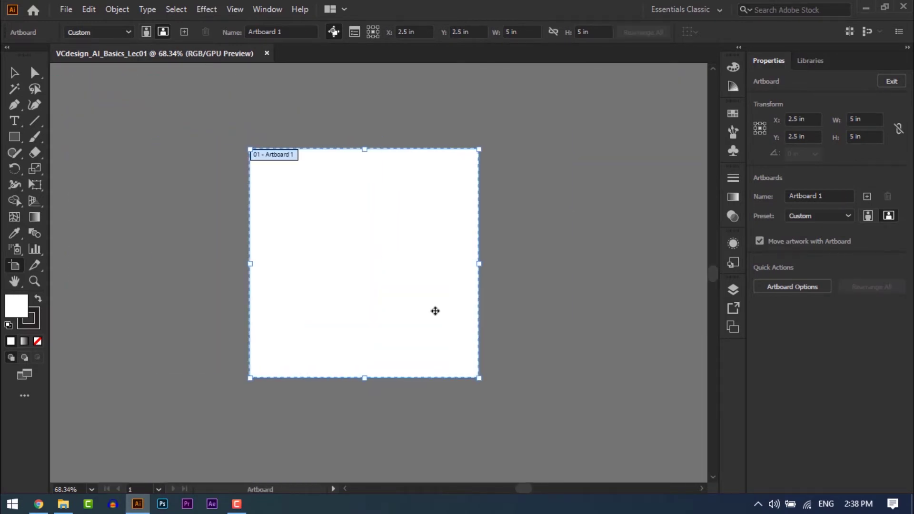
key(Escape)
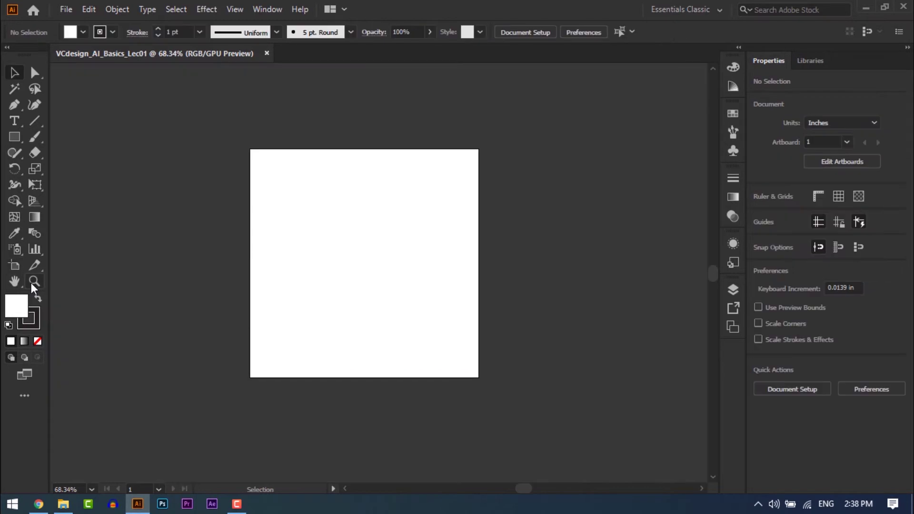
Magnify the artboard and its upper-left corner with the Zoom tool.
click(34, 281)
drag(249, 149, 499, 392)
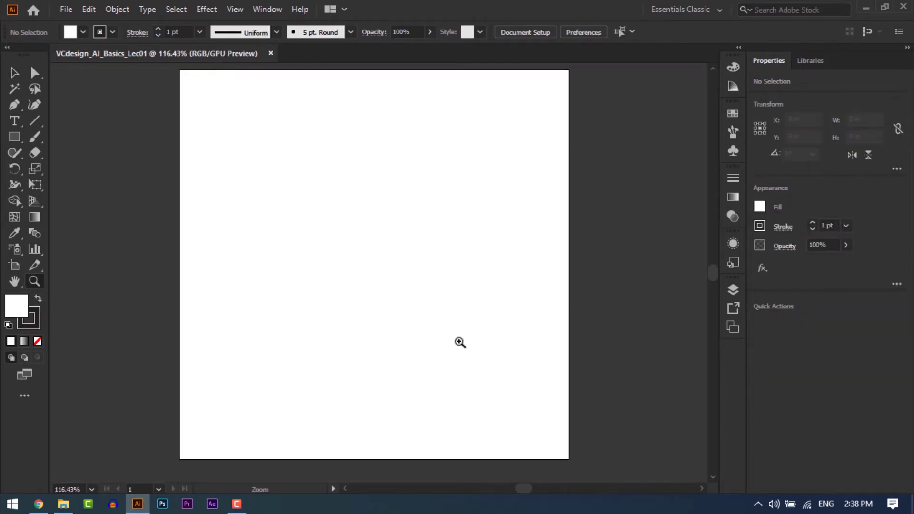
scroll(389, 203, up, 3)
click(221, 213)
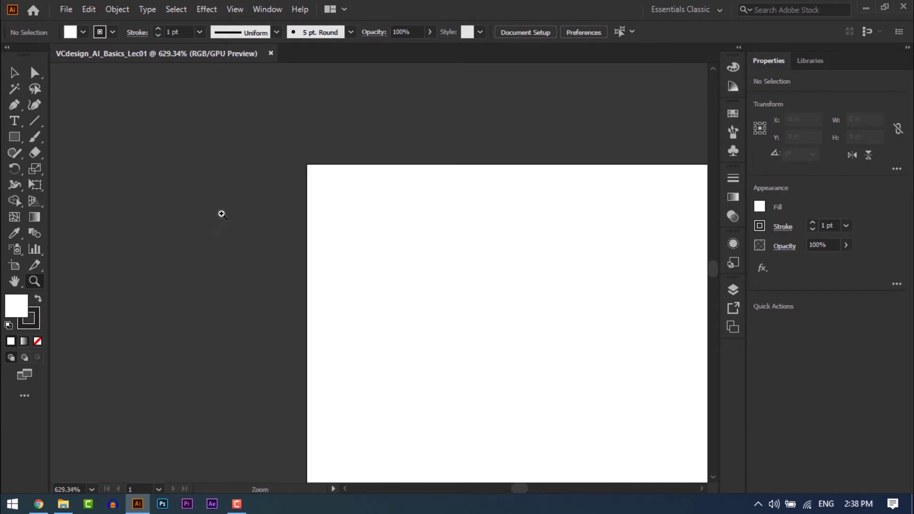
Zoom back out from the corner in stages and frame the whole artboard with the Zoom tool.
alt+click(394, 247)
alt+click(394, 247)
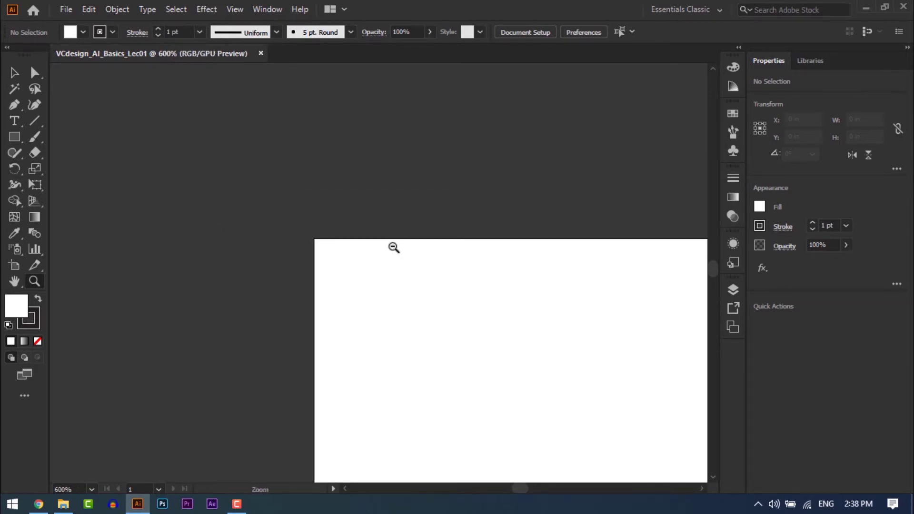
alt+click(392, 247)
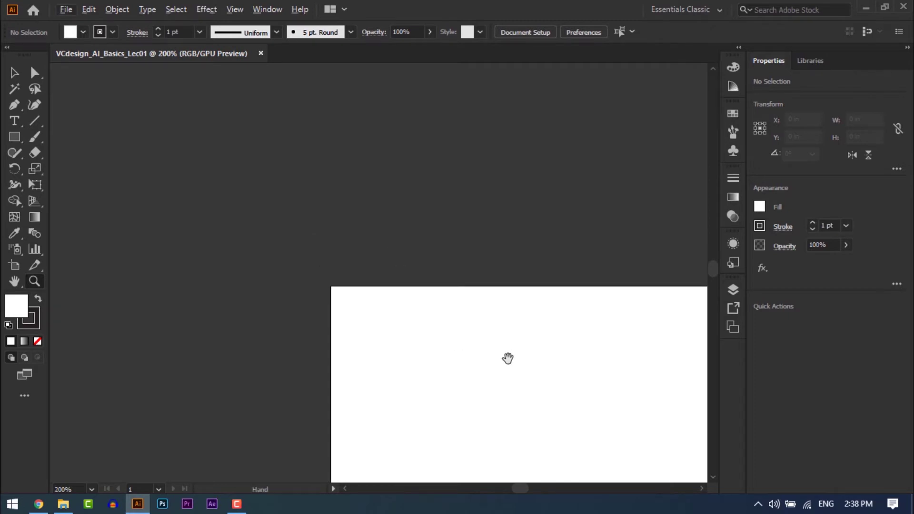
drag(508, 359, 287, 140)
alt+click(378, 206)
alt+click(377, 205)
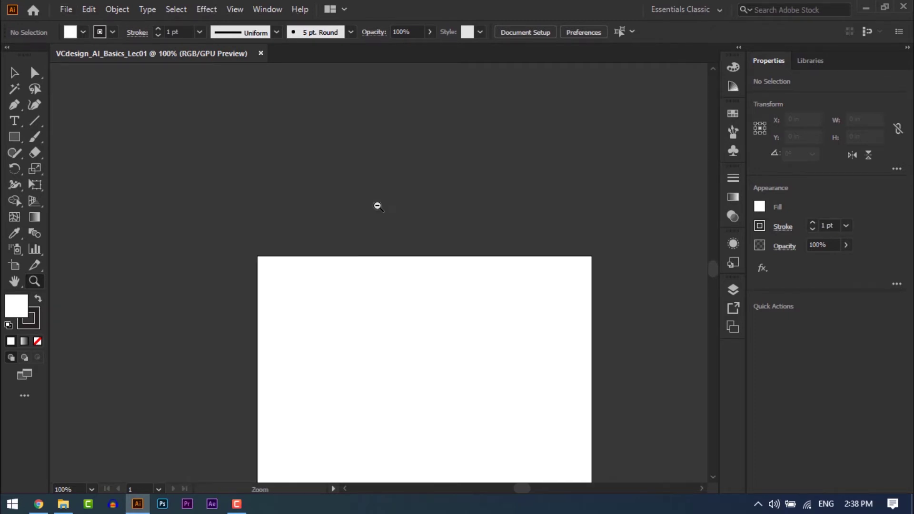
alt+click(377, 204)
drag(327, 220, 333, 164)
drag(206, 147, 514, 418)
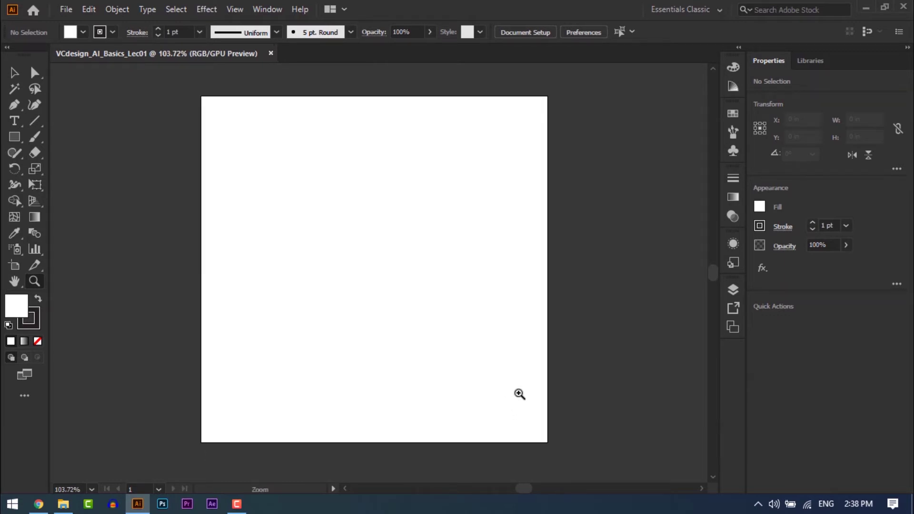
Draw a wide rectangle, a tall one about 0.95 by 2.45 in and a square about 1.2 in wide on the artboard.
click(16, 75)
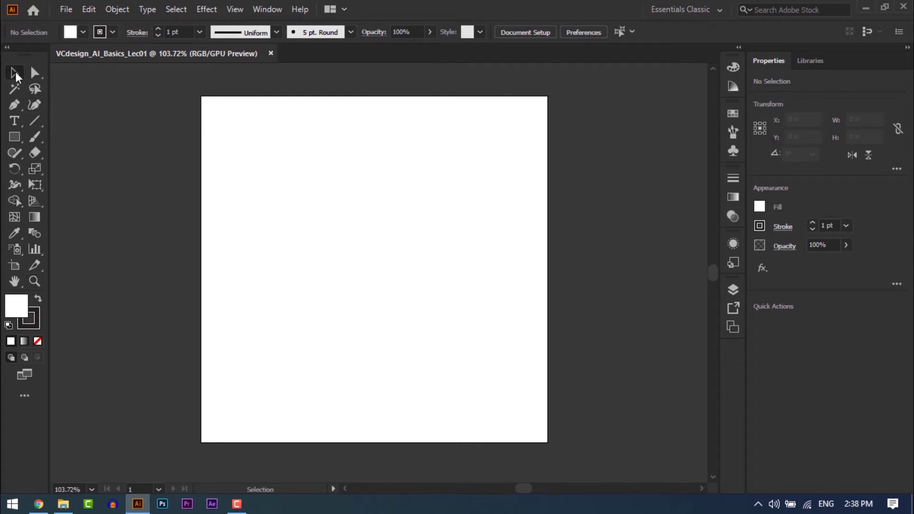
click(12, 138)
drag(235, 129, 441, 215)
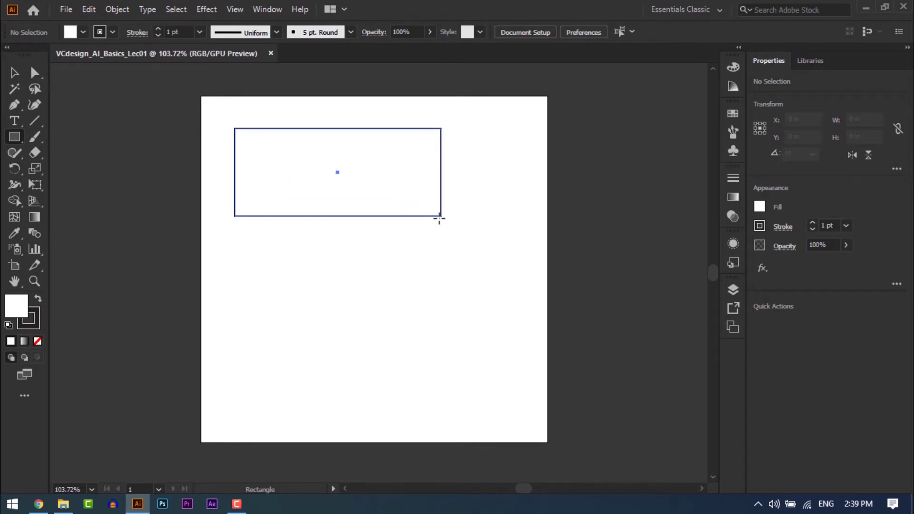
drag(240, 230, 307, 400)
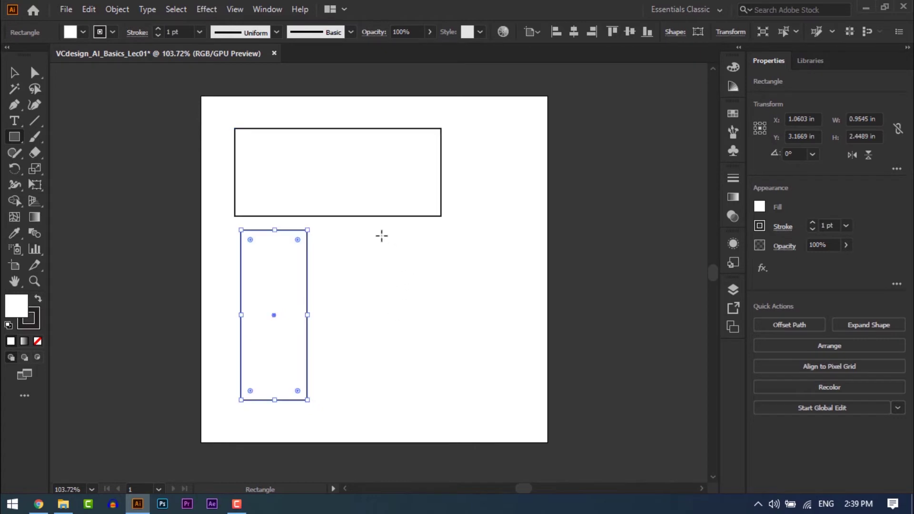
drag(363, 232, 444, 314)
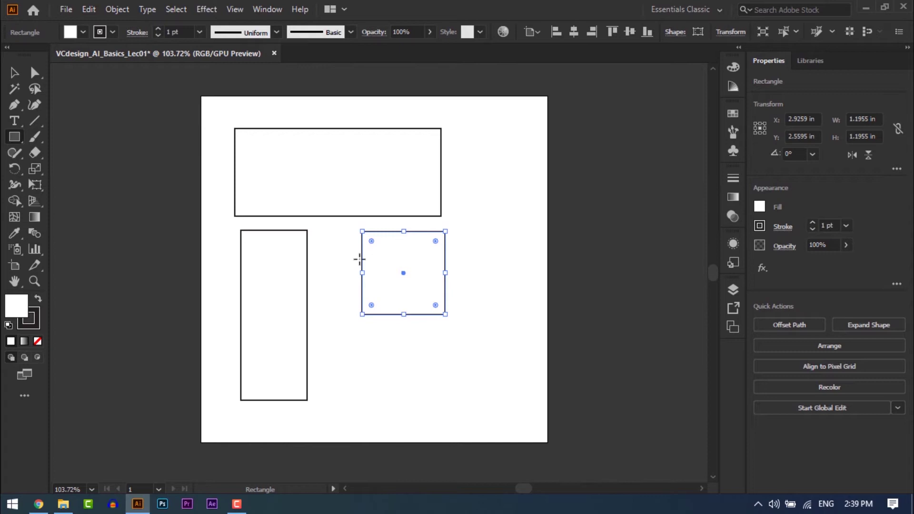
Draw a rounded rectangle about 1.04 by 0.89 in near the artboard's upper-right corner.
click(15, 138)
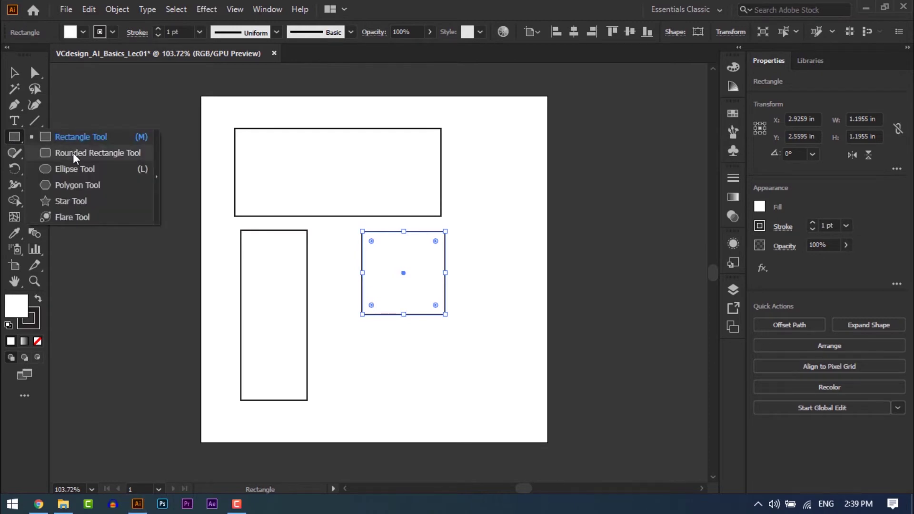
click(80, 155)
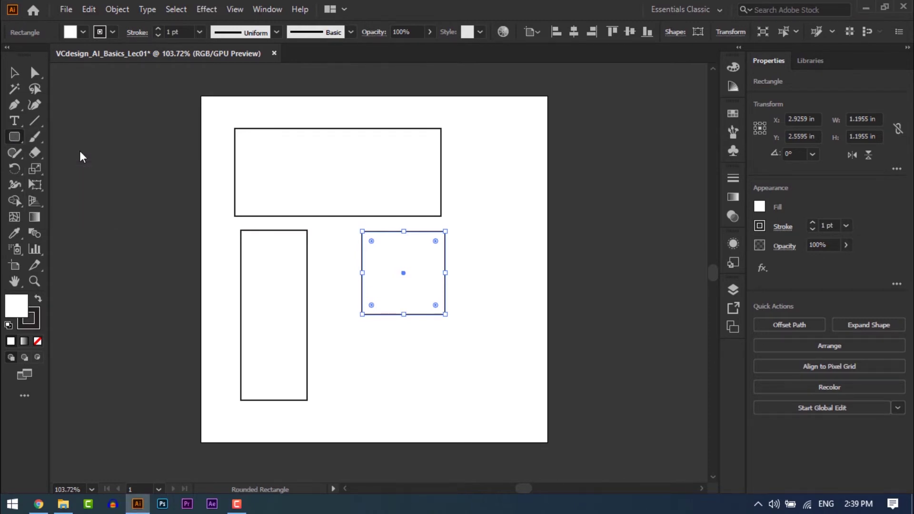
drag(469, 136, 542, 195)
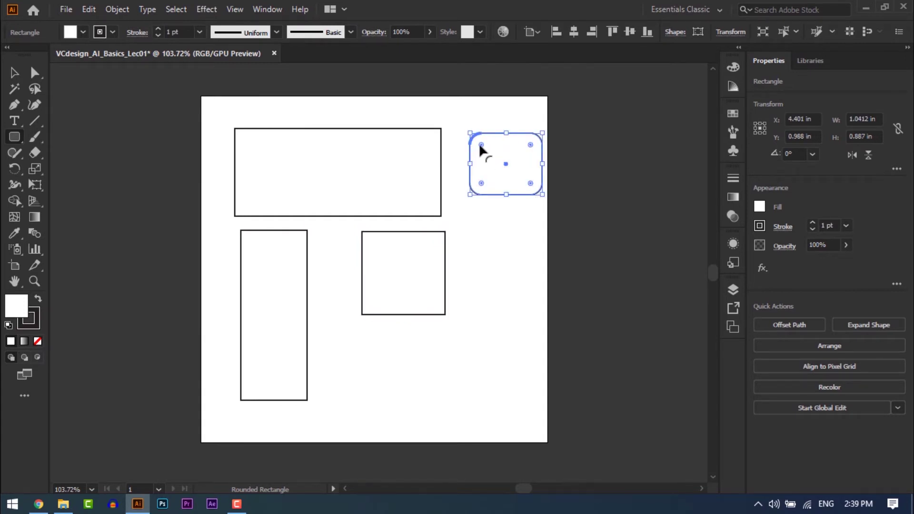
Adjust individual corners of the rounded rectangle, making the upper-left and lower-right ones square.
key(ctrl+shift+a)
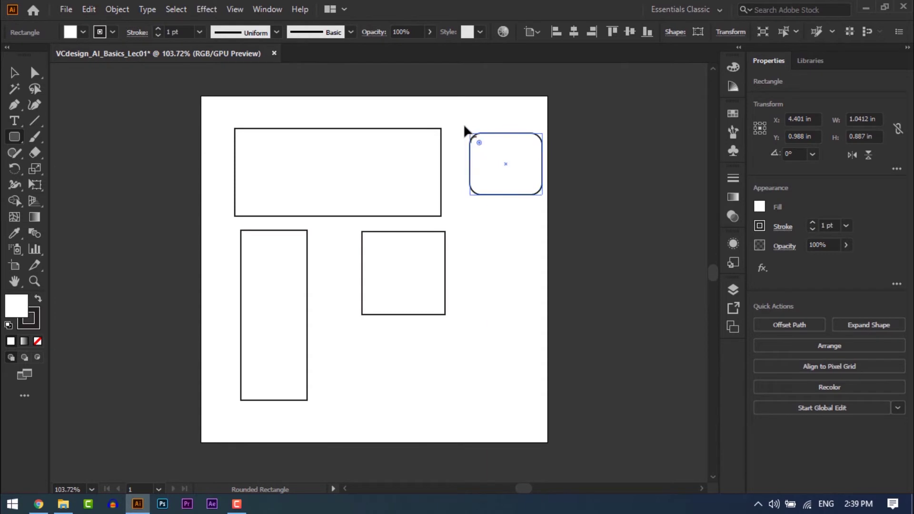
mouse_move(479, 144)
mouse_down()
mouse_move(517, 163)
mouse_move(481, 144)
mouse_up()
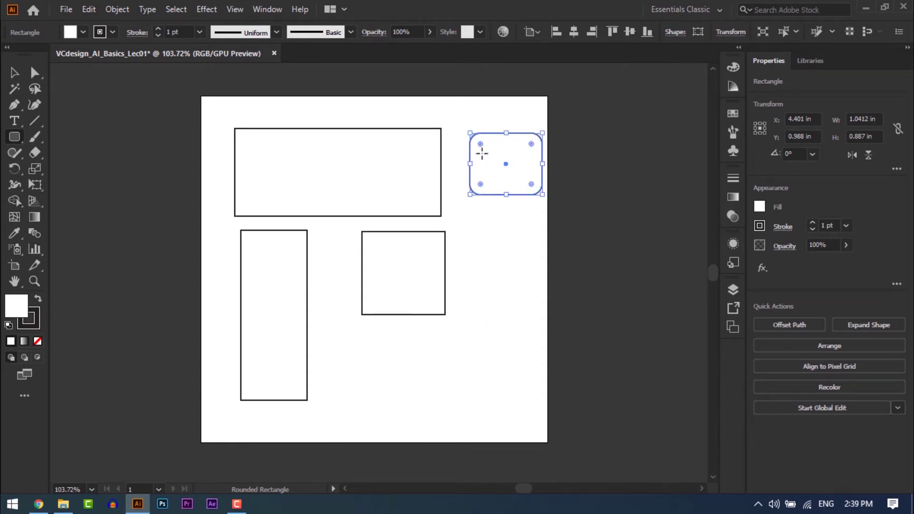
drag(559, 218, 403, 115)
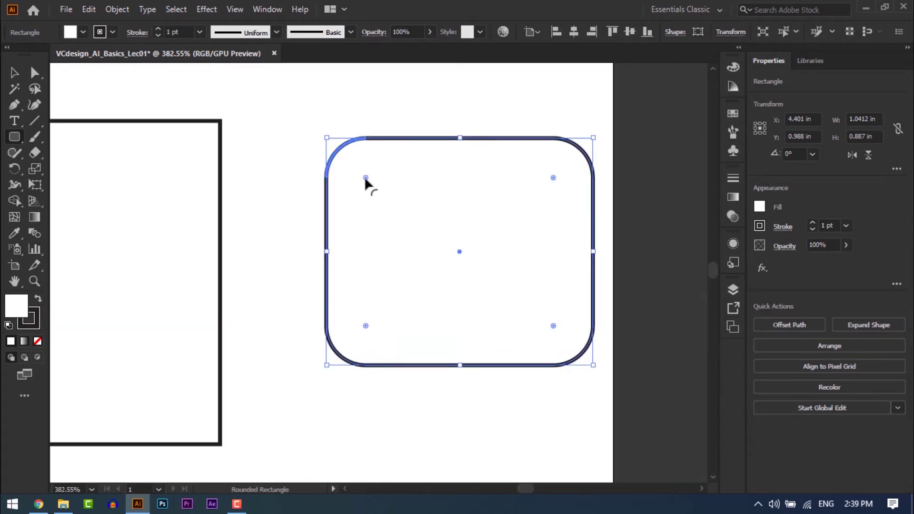
mouse_move(364, 176)
mouse_down()
mouse_move(343, 156)
mouse_move(375, 187)
mouse_up()
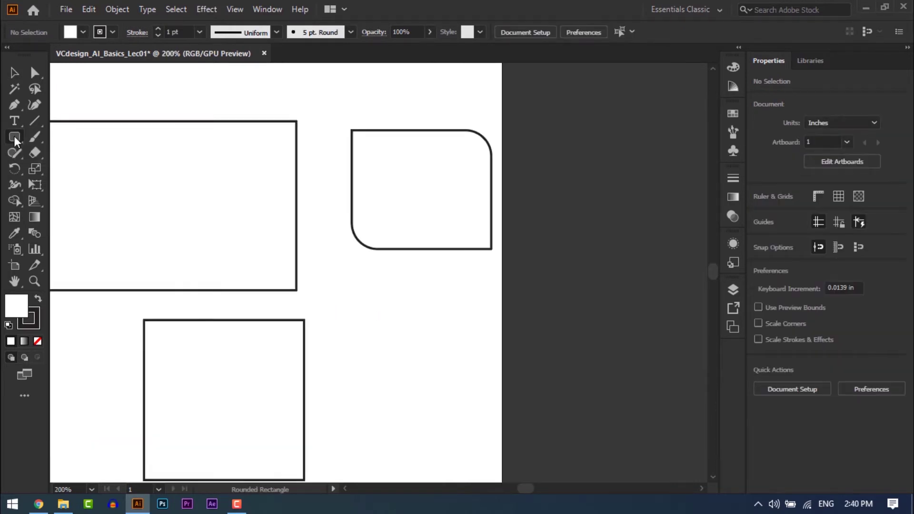
Draw a circle about 0.72 in across below the rounded rectangle with the Ellipse tool.
drag(13, 135, 93, 170)
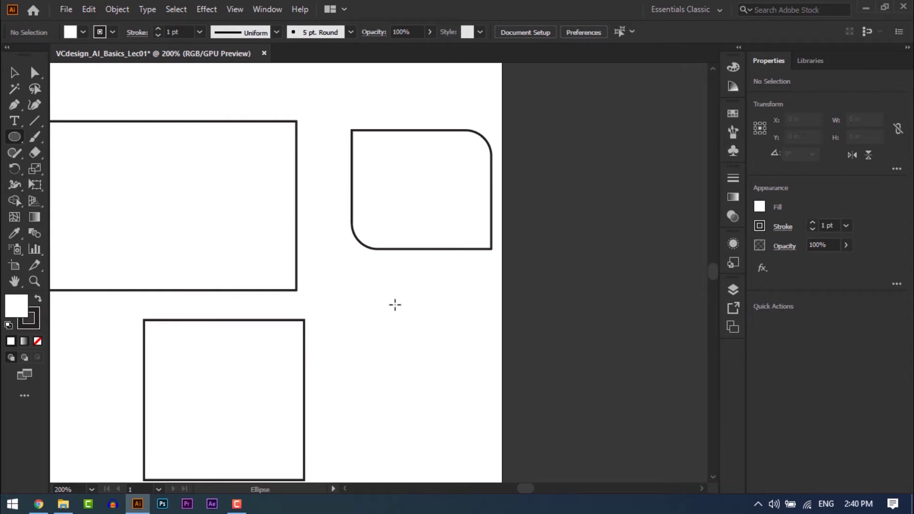
drag(375, 282, 469, 379)
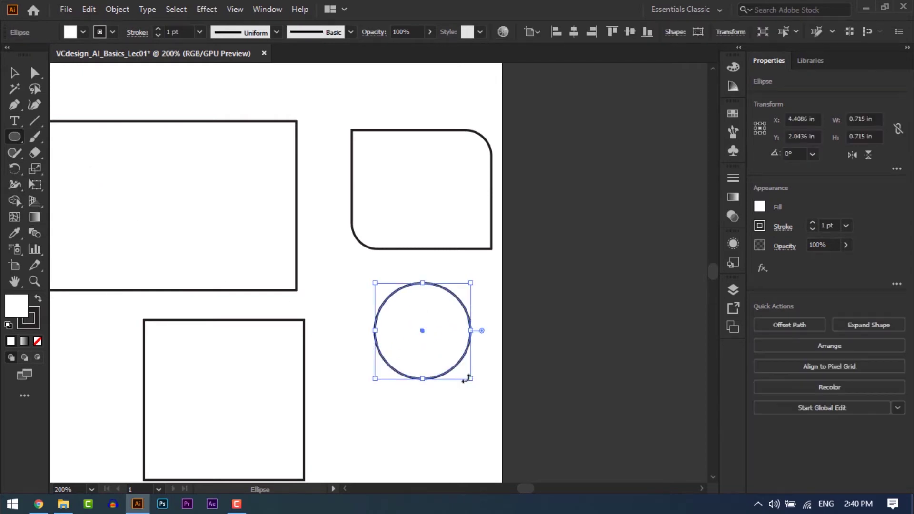
drag(381, 411, 498, 437)
key(v)
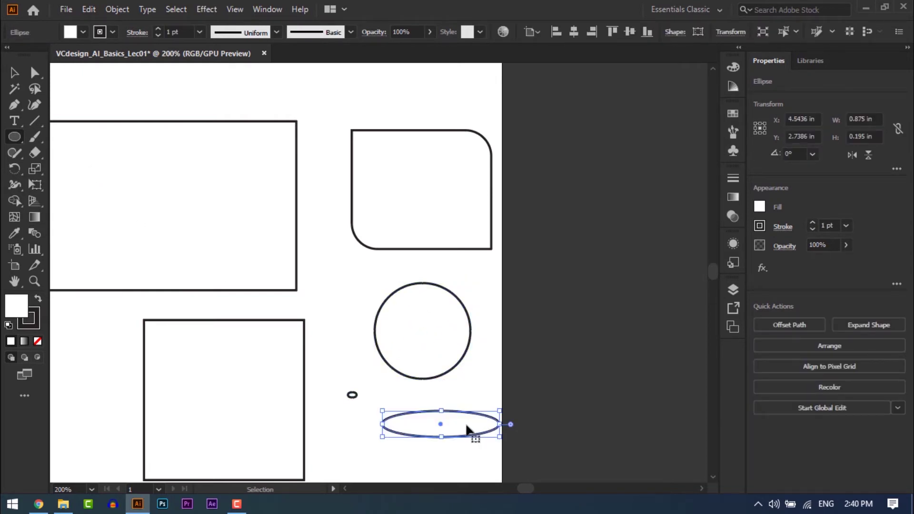
key(ctrl+z)
Draw a wide, flat ellipse below the circle and a tall ellipse about 0.52 by 1.24 in beneath it.
drag(422, 422, 365, 192)
key(l)
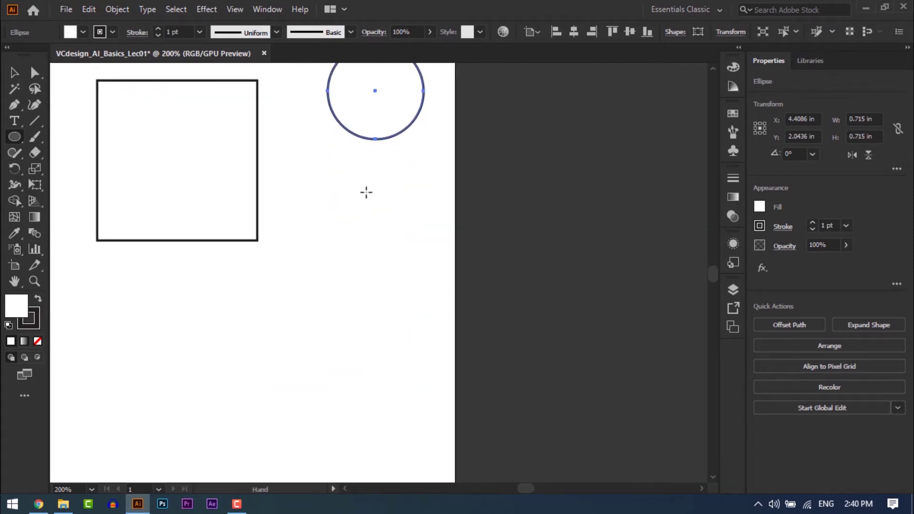
drag(296, 182, 441, 208)
drag(304, 245, 375, 410)
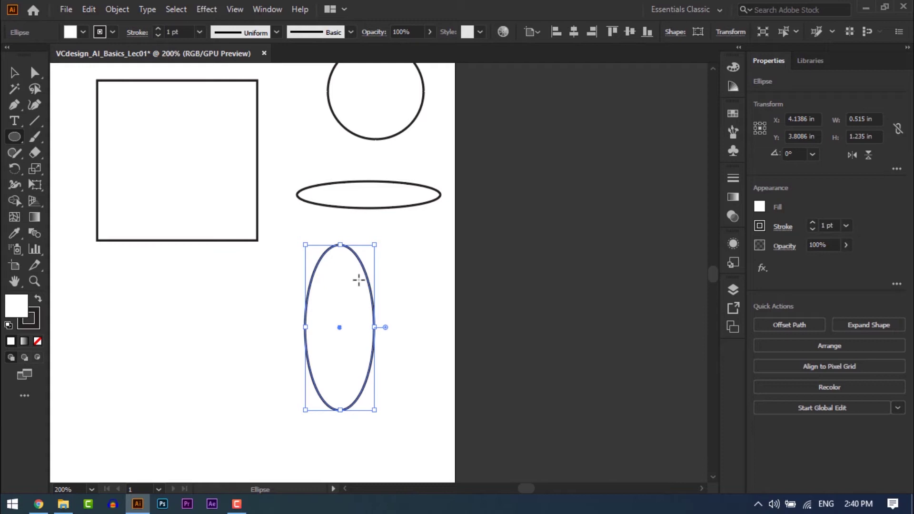
key(ctrl+minus)
key(ctrl+minus)
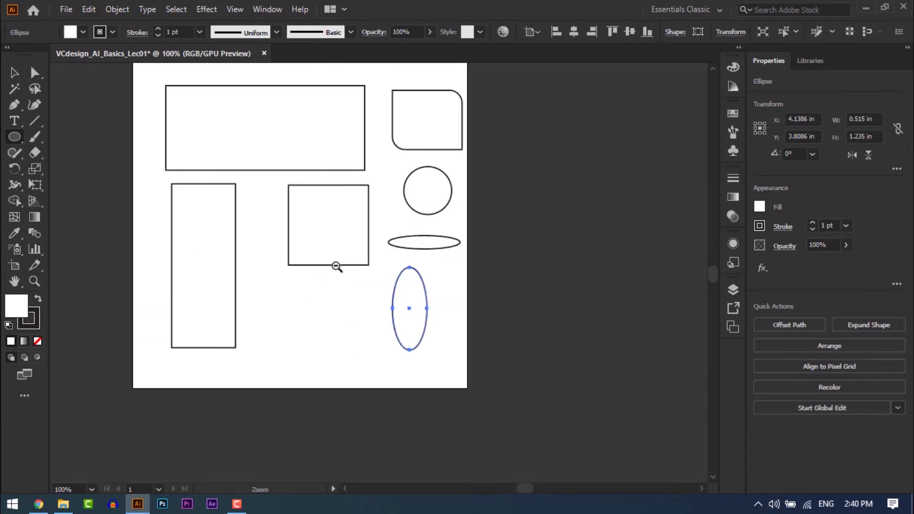
Extend the artboard's right edge with the Artboard tool to make it about 8.68 in wide.
drag(302, 308, 266, 361)
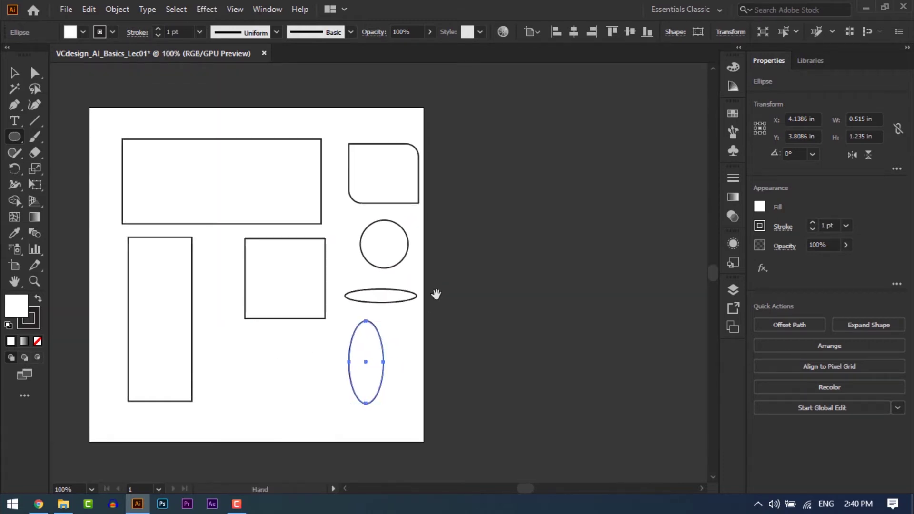
drag(434, 292, 328, 291)
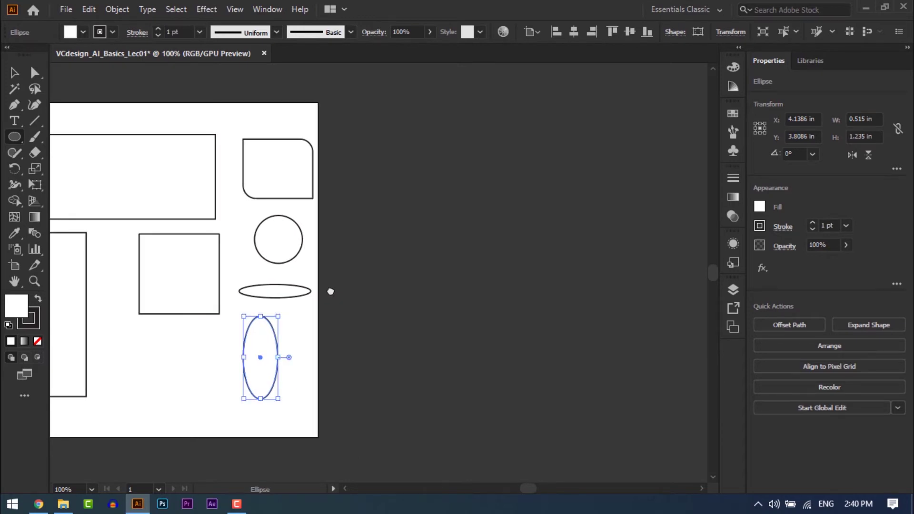
click(13, 265)
drag(319, 272, 564, 270)
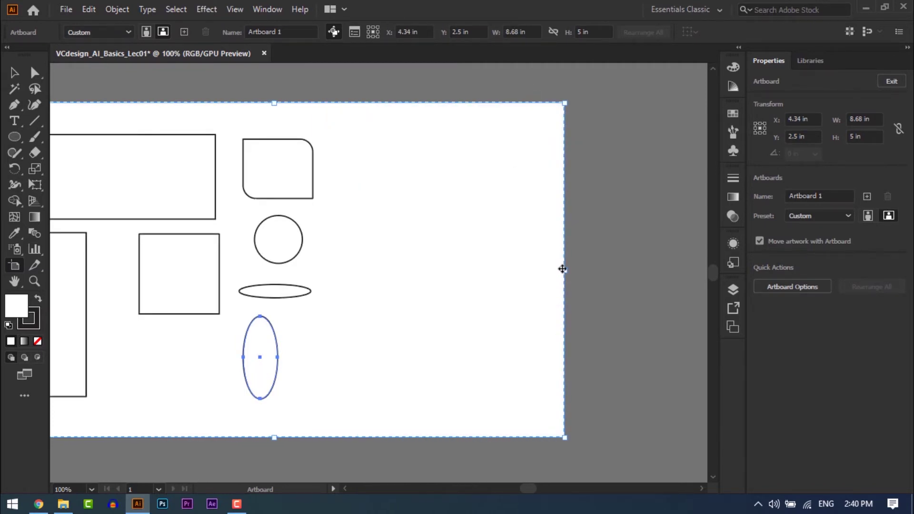
click(13, 72)
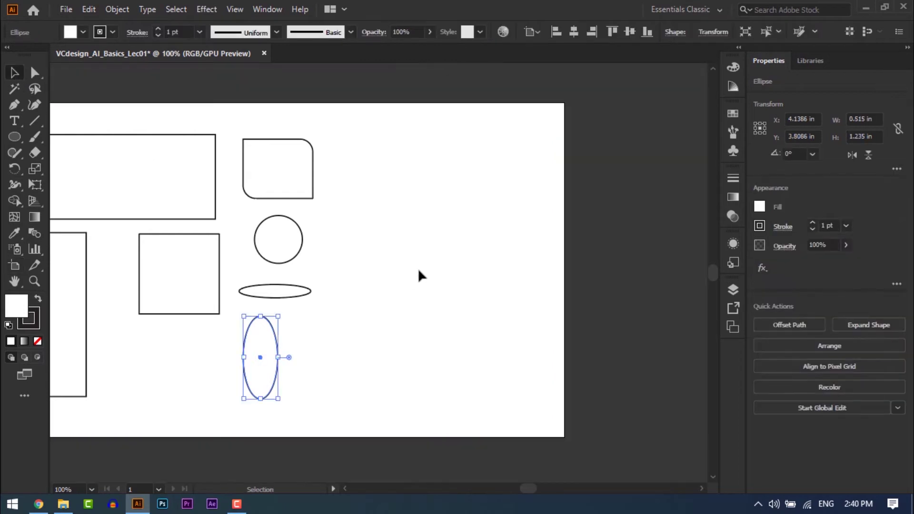
scroll(381, 280, left, 3)
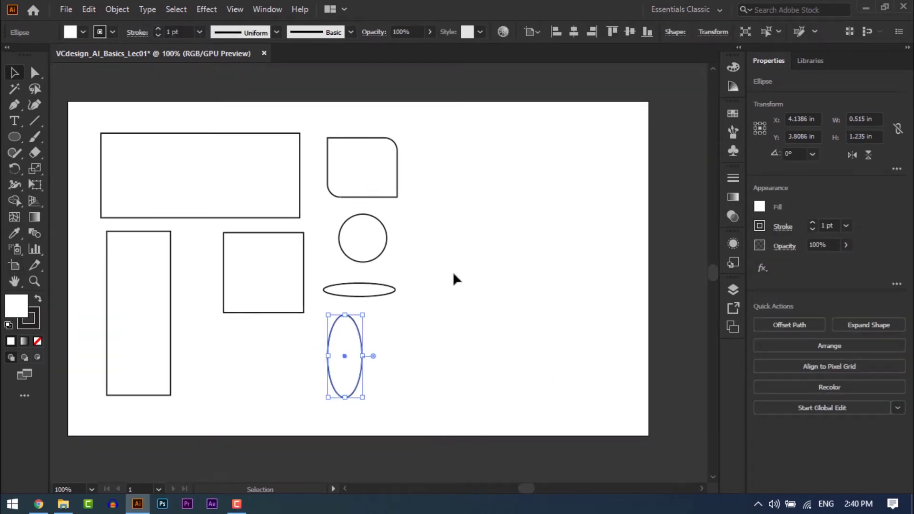
click(454, 275)
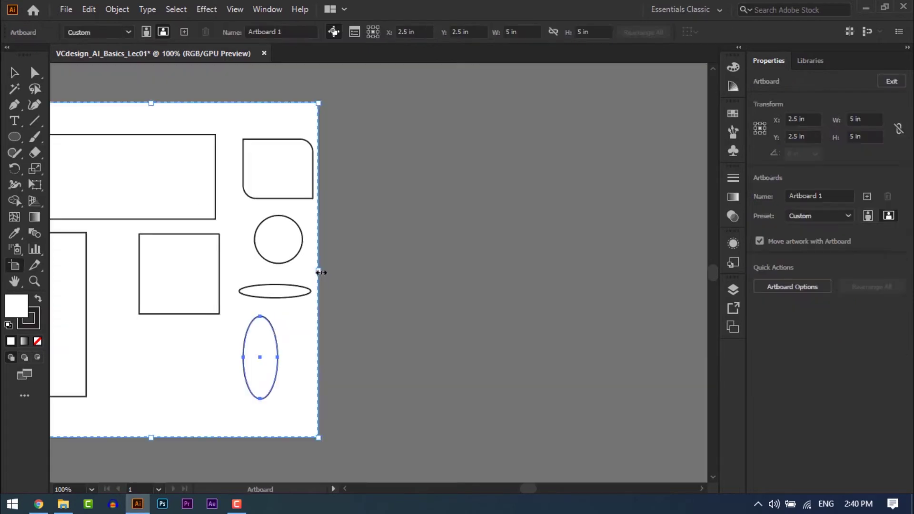
drag(317, 271, 563, 280)
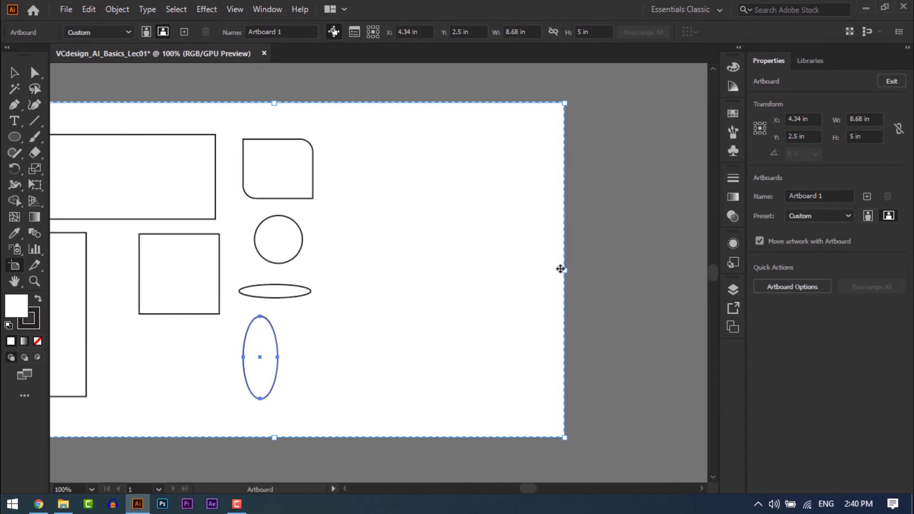
click(14, 73)
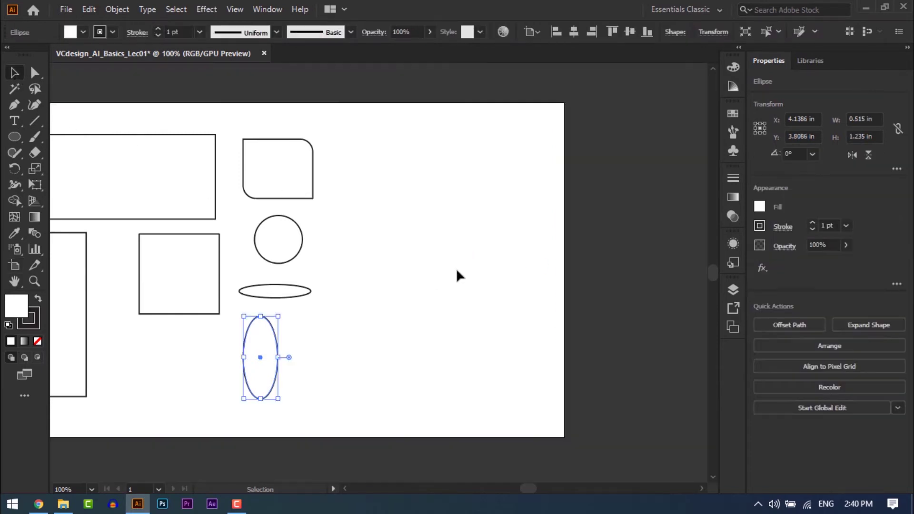
Draw a head circle about 0.7 in across in the upper part of the artboard's empty right area.
click(457, 276)
key(l)
drag(505, 139, 551, 173)
key(ctrl+space)
drag(160, 106, 622, 410)
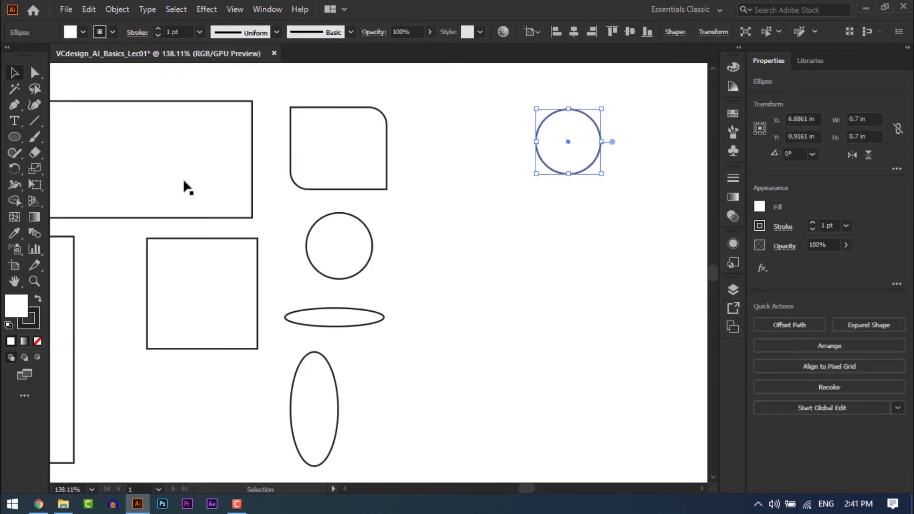
Draw a torso rectangle about 0.93 by 1.71 in directly below the head circle, touching it.
drag(14, 137, 52, 138)
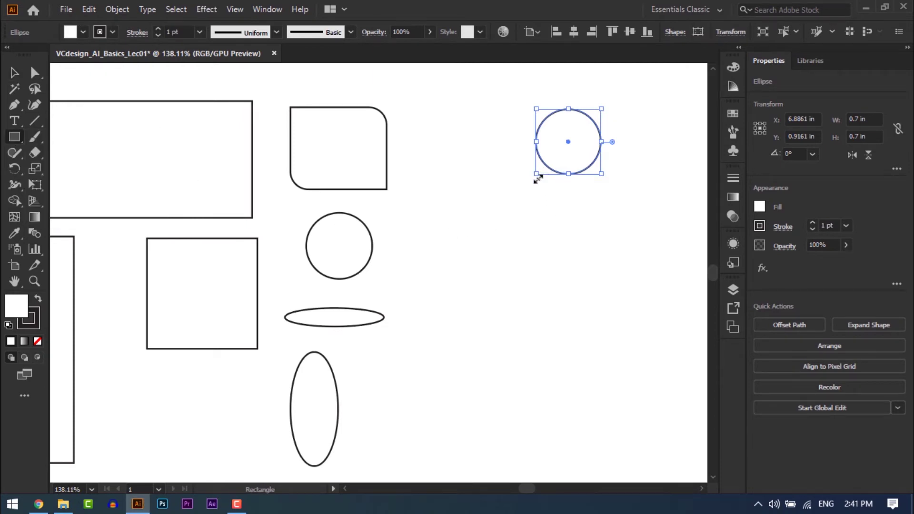
drag(530, 184, 610, 332)
key(v)
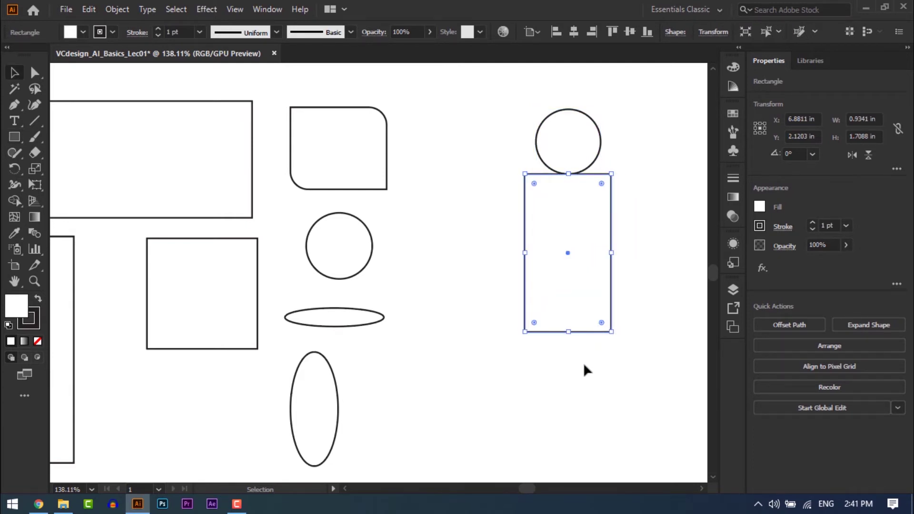
click(581, 375)
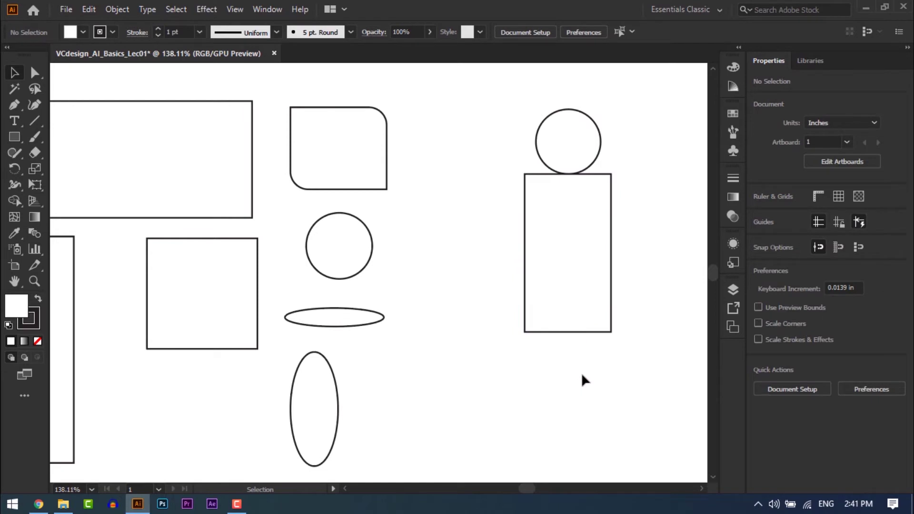
Draw a leg about 0.2 by 1.48 in under the torso's lower-left corner and duplicate it for the other leg and an upright arm.
drag(521, 376, 510, 312)
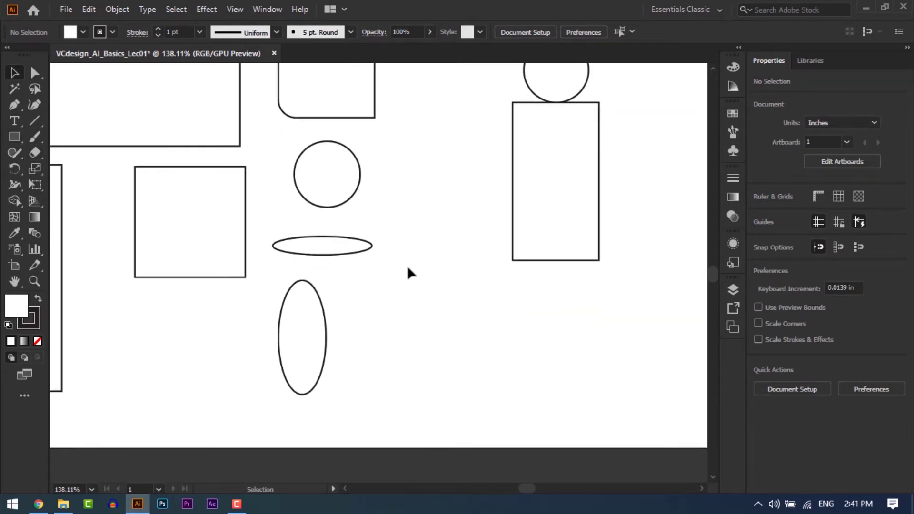
key(m)
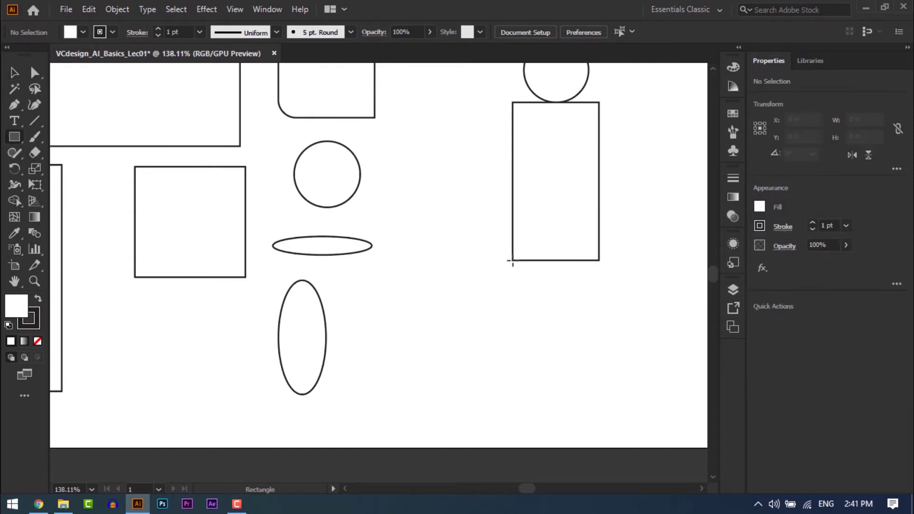
mouse_move(512, 261)
mouse_down()
mouse_move(549, 391)
mouse_move(531, 398)
mouse_up()
key(v)
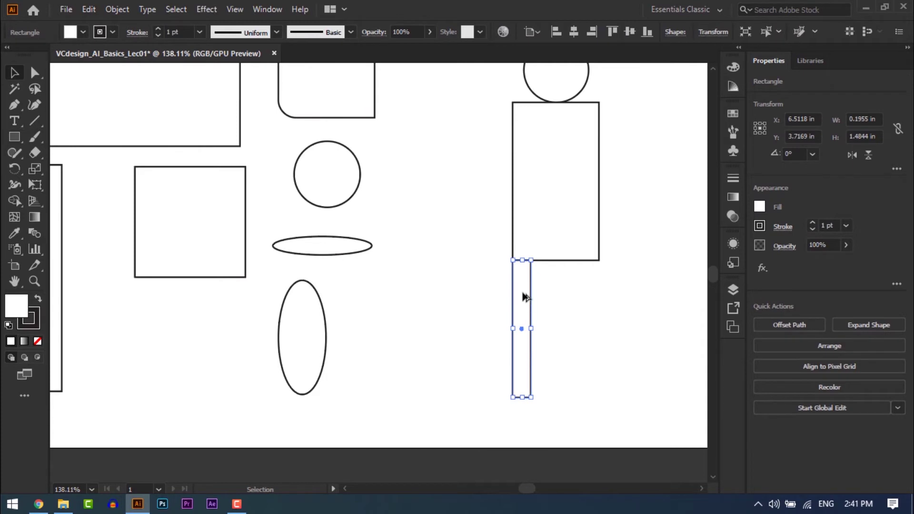
alt+shift+drag(522, 298, 604, 141)
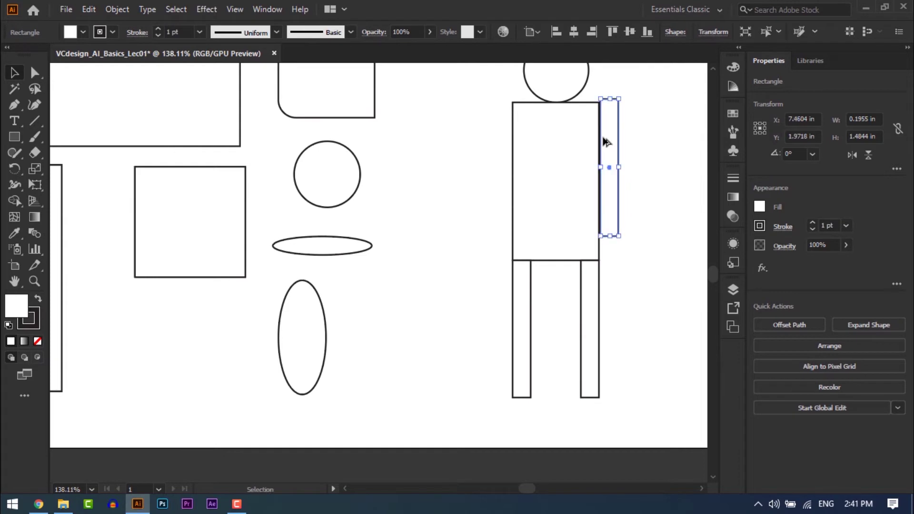
Replace the upright arm with a horizontal rectangle about 0.85 by 0.17 in at shoulder height, duplicated on the torso's other side.
key(Delete)
click(14, 136)
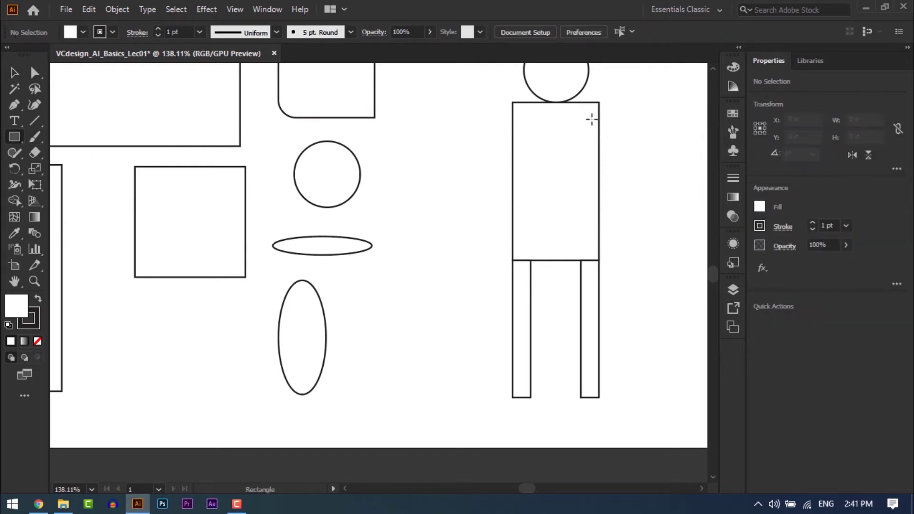
drag(601, 102, 502, 113)
key(v)
Move the head circle straight up to leave a gap above the torso for a neck.
key(ctrl+minus)
key(ctrl+minus)
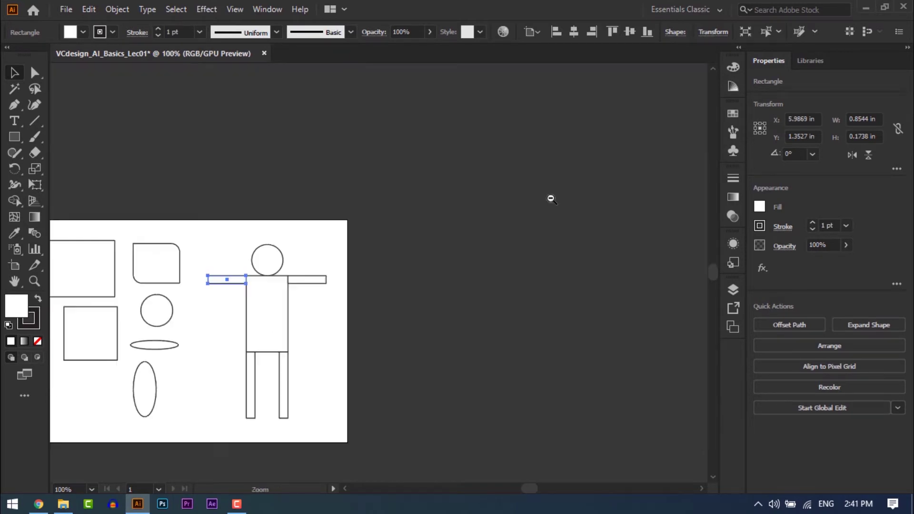
click(343, 328)
drag(344, 328, 494, 272)
mouse_move(347, 169)
mouse_down()
mouse_move(459, 320)
mouse_move(551, 377)
mouse_up()
drag(358, 153, 358, 147)
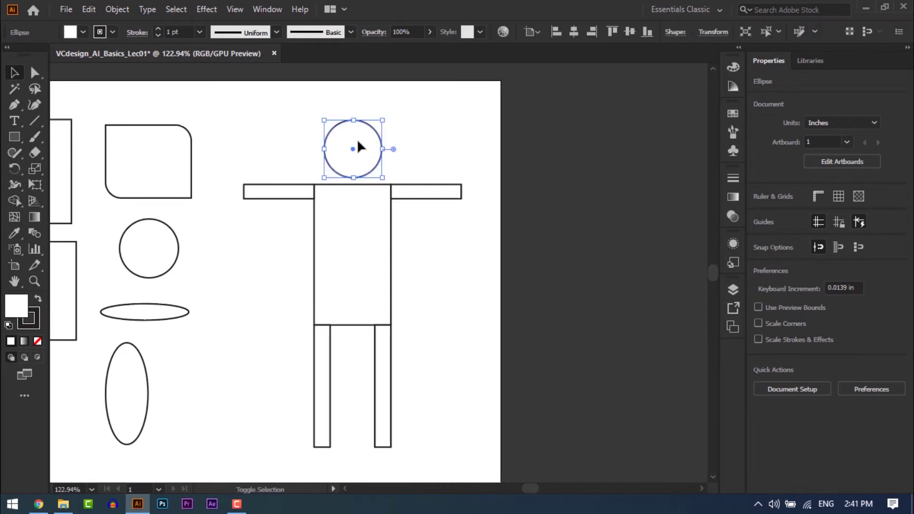
key(shift+Up)
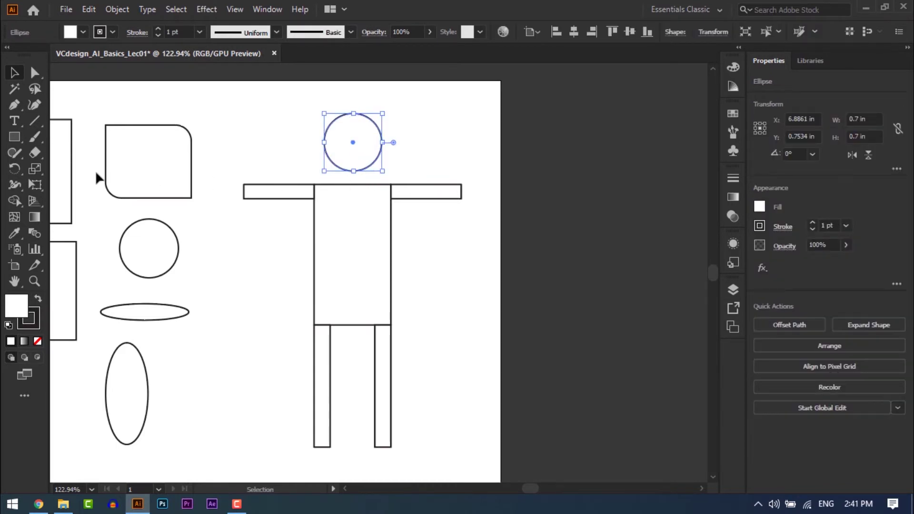
Draw a small neck rectangle between the head and the torso and adjust it to fit the gap.
click(14, 139)
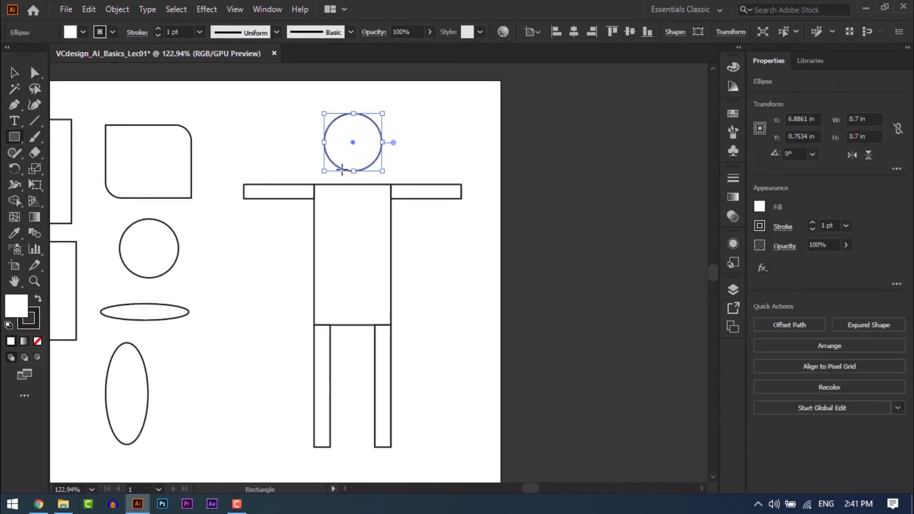
drag(342, 169, 448, 262)
key(v)
click(392, 156)
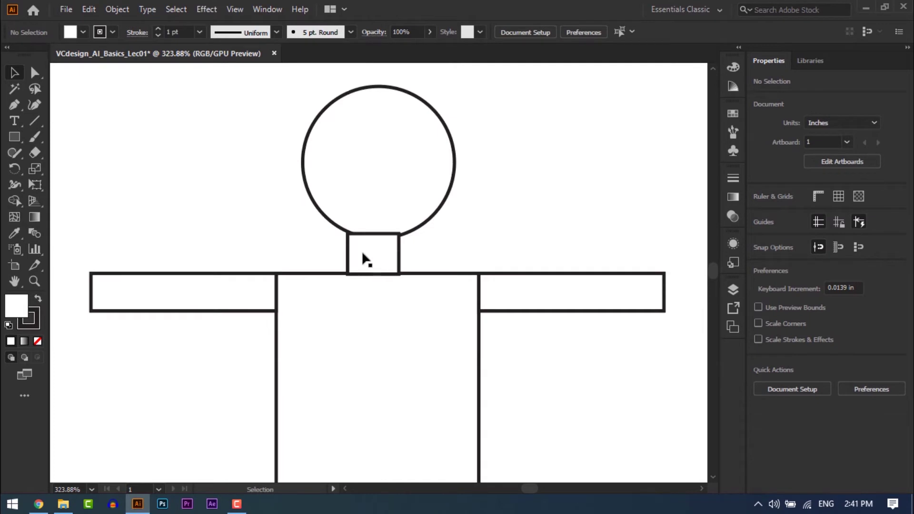
drag(367, 250, 379, 239)
click(444, 248)
Select all parts of the figure to review it as a whole, and clear the selection.
ctrl+alt+click(363, 258)
ctrl+alt+click(362, 258)
ctrl+alt+click(363, 257)
ctrl+alt+click(363, 258)
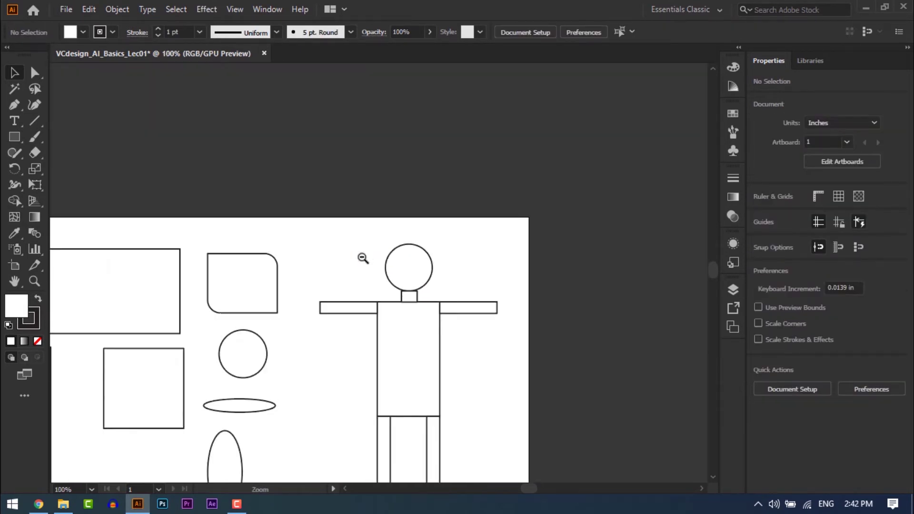
ctrl+alt+click(362, 257)
drag(331, 180, 443, 362)
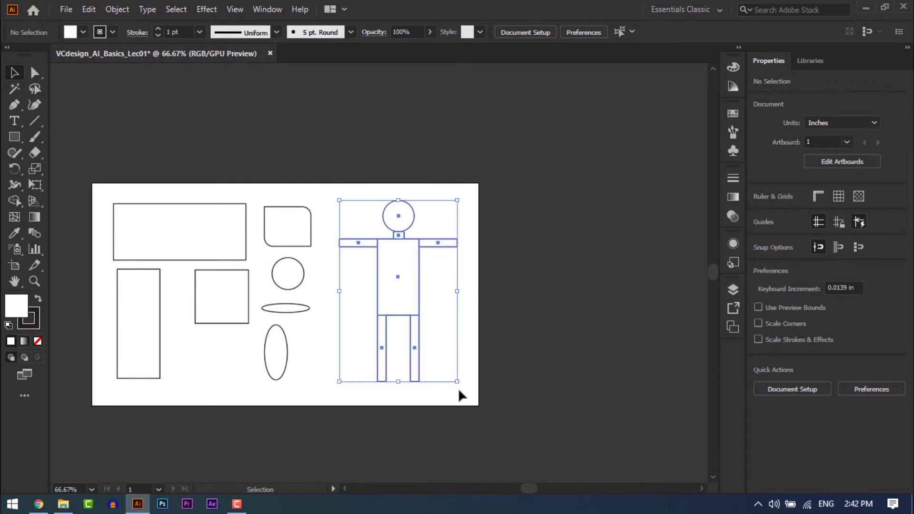
click(476, 316)
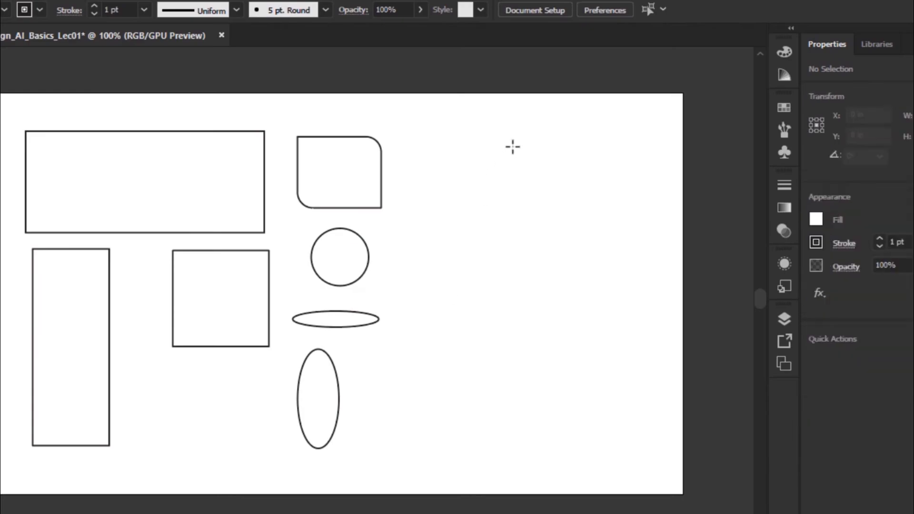
Draw a head circle centred at about X 6.89, Y 0.92 in, in the empty area beside the basic shapes.
drag(504, 139, 567, 179)
key(z)
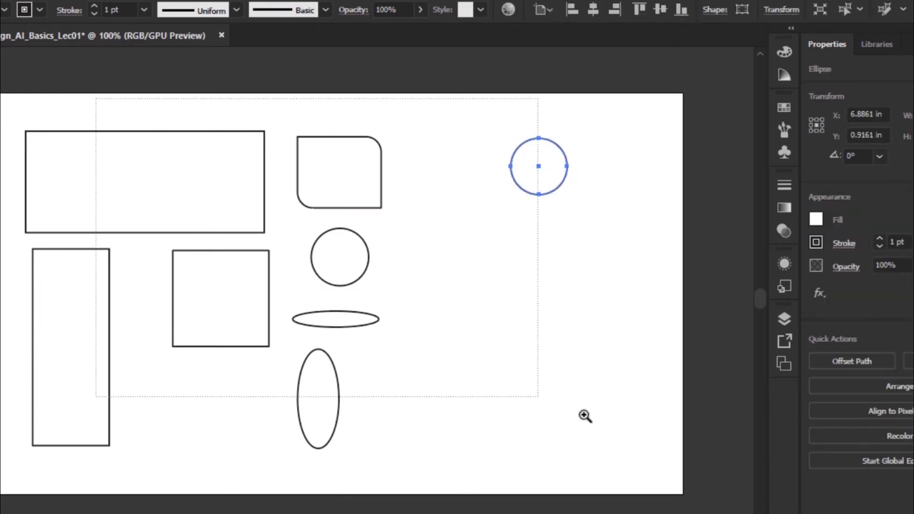
click(585, 416)
Draw an upright torso rectangle, slightly wider than the head, from the bottom of the circle downwards.
key(l)
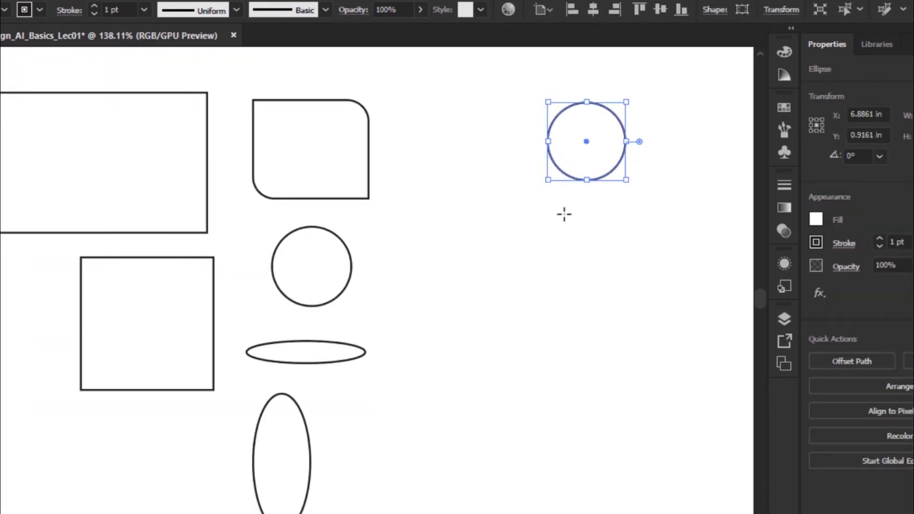
drag(549, 186, 637, 369)
key(ctrl+shift+a)
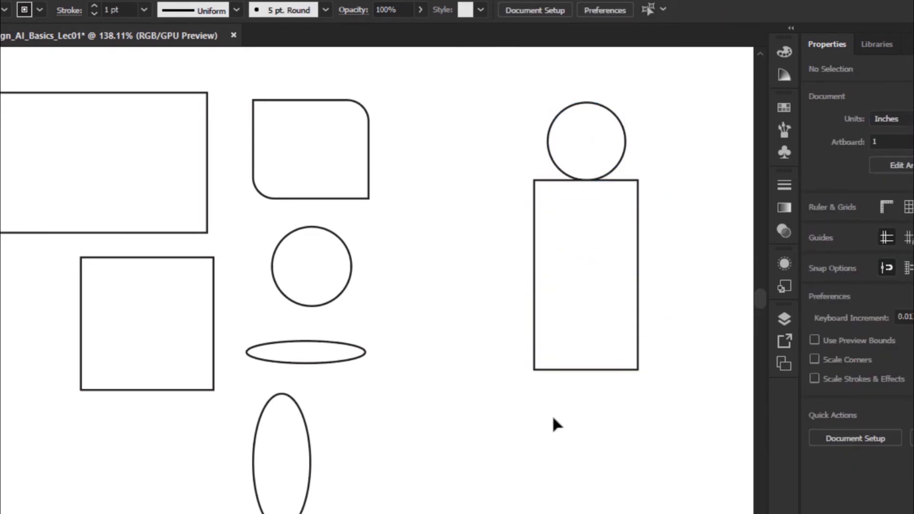
Draw a narrow leg rectangle under the torso's lower-left corner and duplicate it for the right leg and an upright arm.
drag(534, 426, 520, 341)
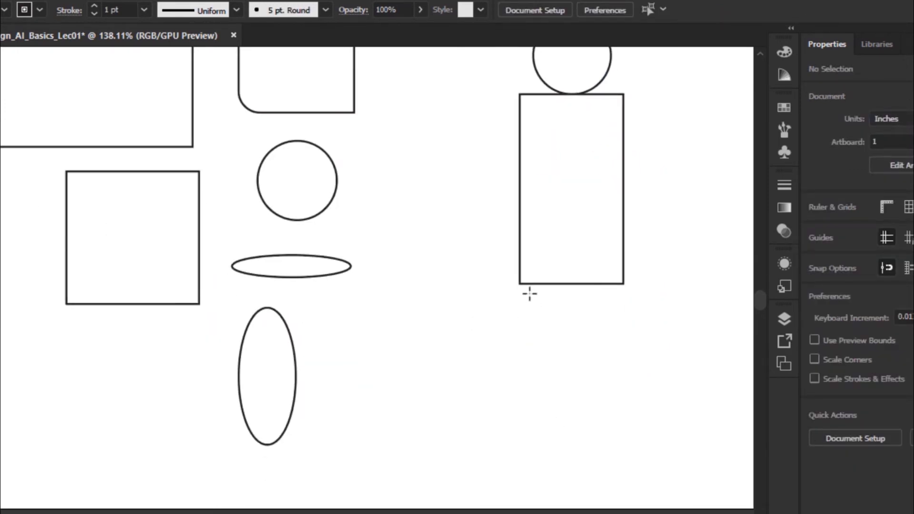
drag(519, 284, 541, 448)
key(v)
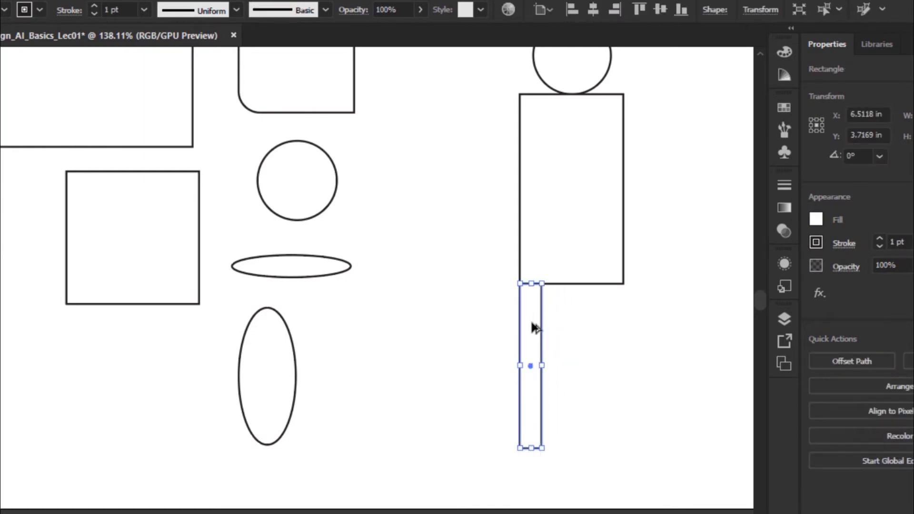
mouse_move(534, 327)
mouse_down()
mouse_move(615, 327)
mouse_move(614, 201)
mouse_move(628, 138)
mouse_up()
Delete the upright arm and draw horizontal arm rectangles extending outward from both upper corners of the torso.
key(Delete)
key(m)
drag(624, 94, 498, 104)
Raise the head circle to about Y 0.75 in, leaving space between it and the torso.
ctrl+alt+click(557, 223)
ctrl+alt+click(557, 224)
scroll(557, 224, down, 3)
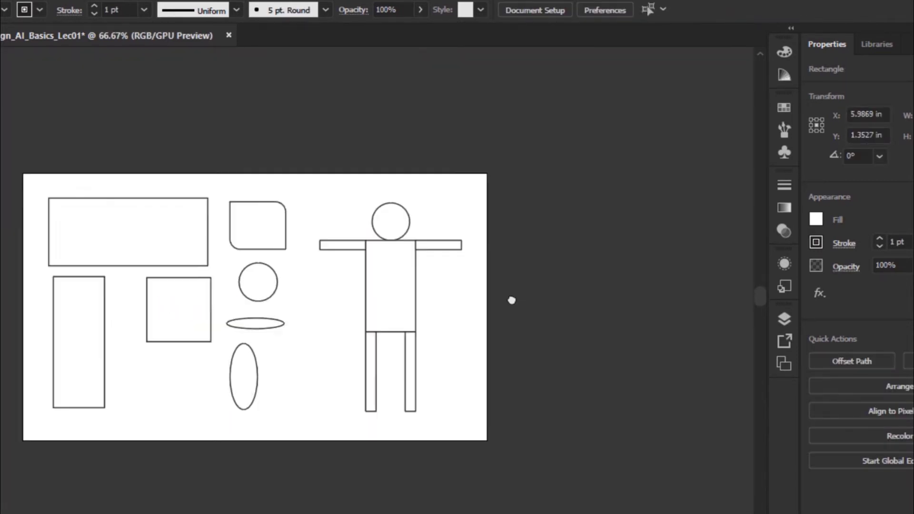
drag(319, 157, 565, 428)
click(330, 153)
drag(327, 169, 326, 161)
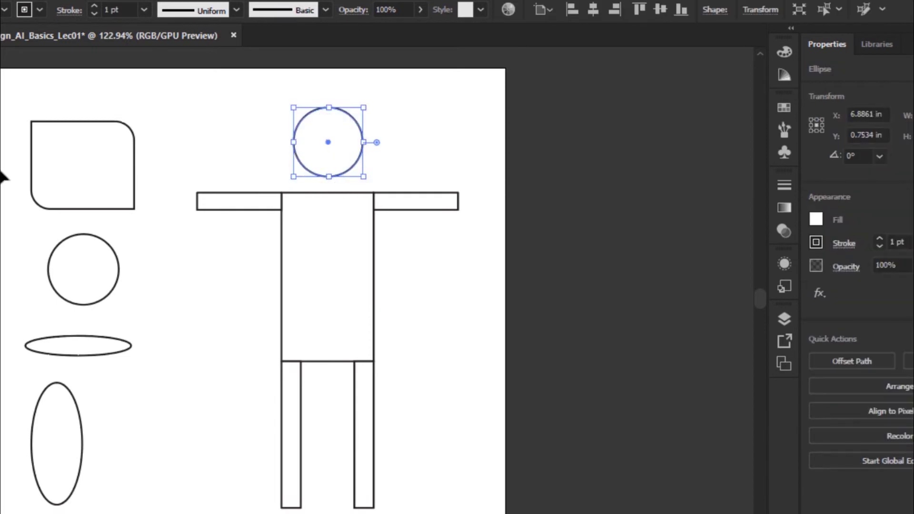
Add a small neck rectangle joining the head to the torso and align its top edge with the head's lower outline.
drag(339, 193, 339, 192)
ctrl+click(372, 179)
drag(214, 98, 441, 286)
click(350, 280)
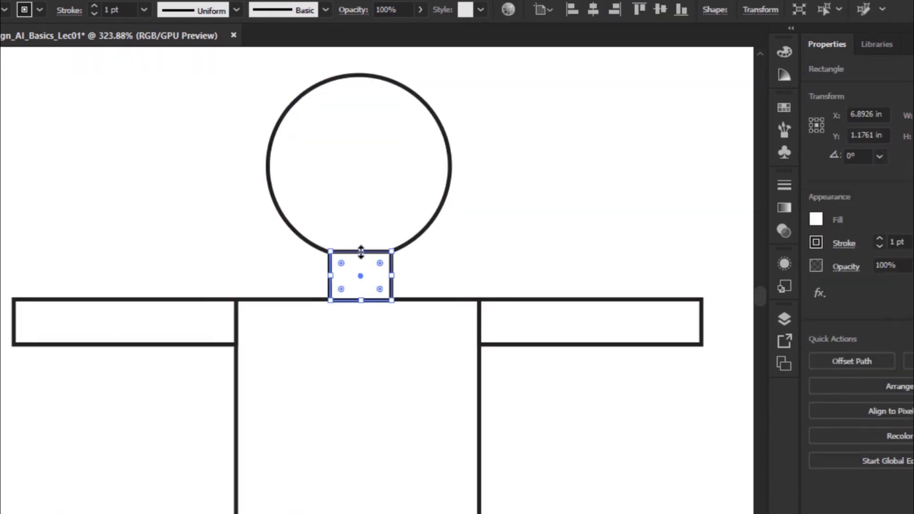
click(424, 271)
Examine the complete figure by selecting all its parts, and deselect everything.
key(ctrl+minus)
key(ctrl+minus)
key(ctrl+minus)
key(ctrl+minus)
key(ctrl+minus)
click(374, 314)
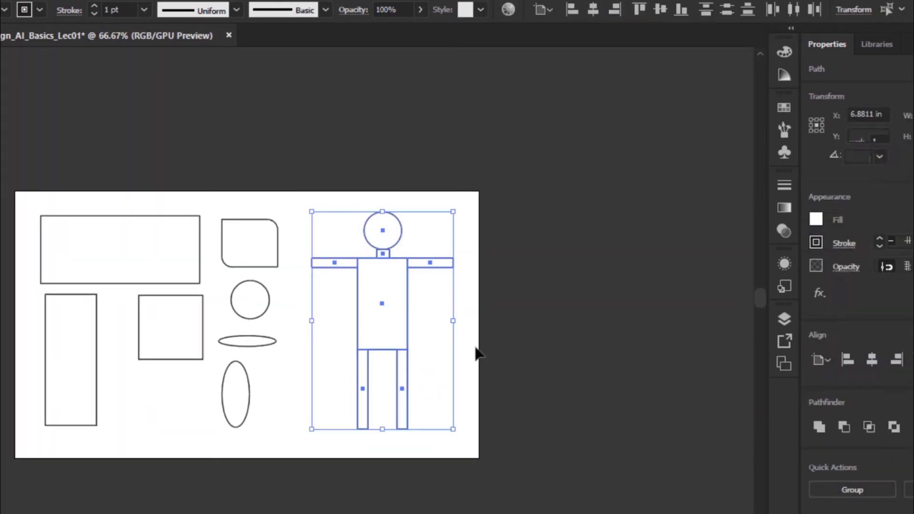
click(475, 353)
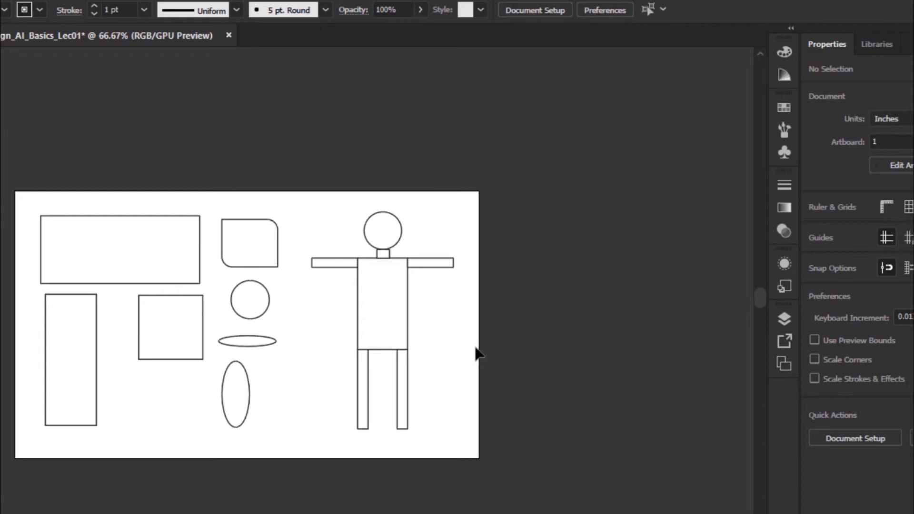
Draw several polygons of different sizes and rotations with the Polygon tool between the rounded rectangle and the figure's head.
click(13, 137)
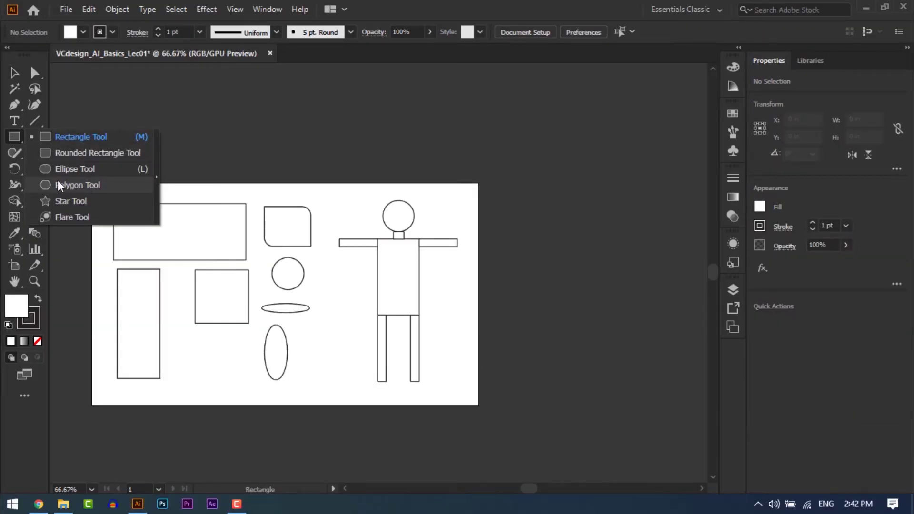
click(97, 184)
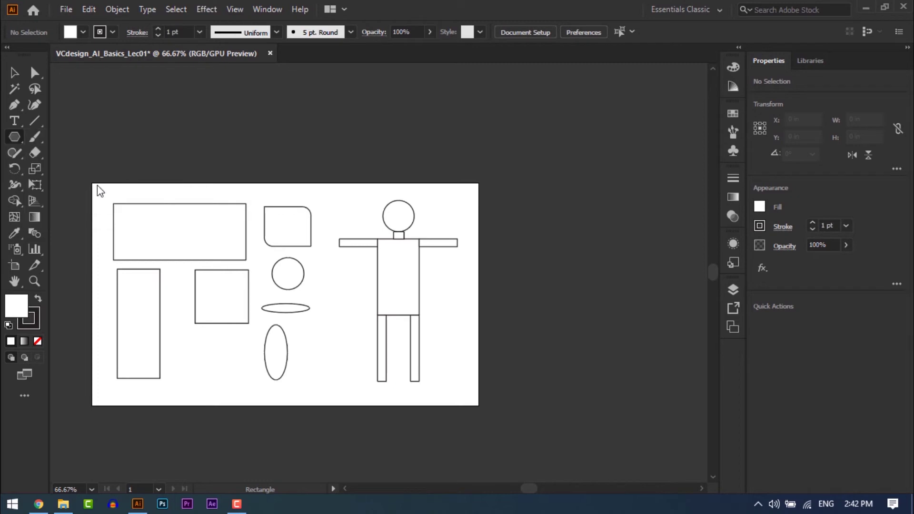
mouse_move(325, 196)
mouse_down()
mouse_move(347, 212)
mouse_move(333, 205)
mouse_move(338, 213)
mouse_move(367, 210)
mouse_move(324, 180)
mouse_move(347, 204)
mouse_move(322, 196)
mouse_move(353, 208)
mouse_up()
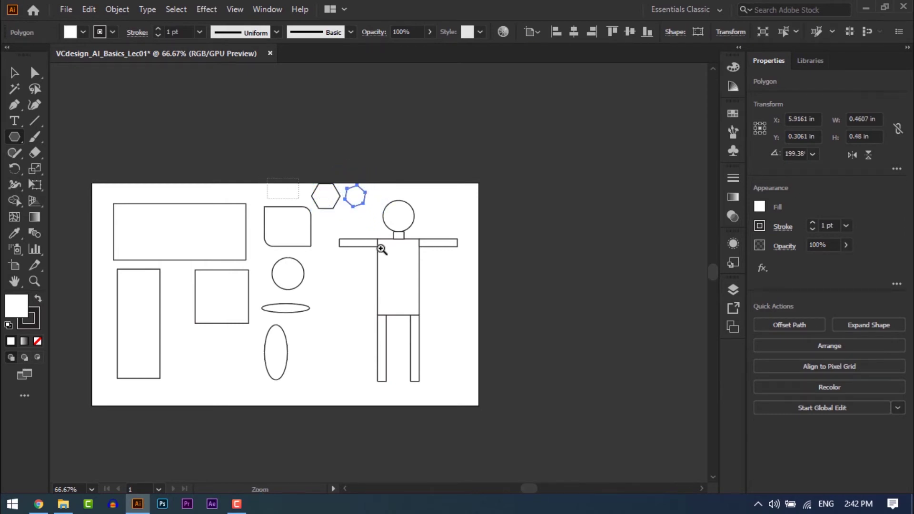
scroll(383, 250, up, 5)
mouse_move(361, 248)
mouse_down()
mouse_move(412, 284)
mouse_move(381, 268)
mouse_up()
drag(445, 259, 485, 298)
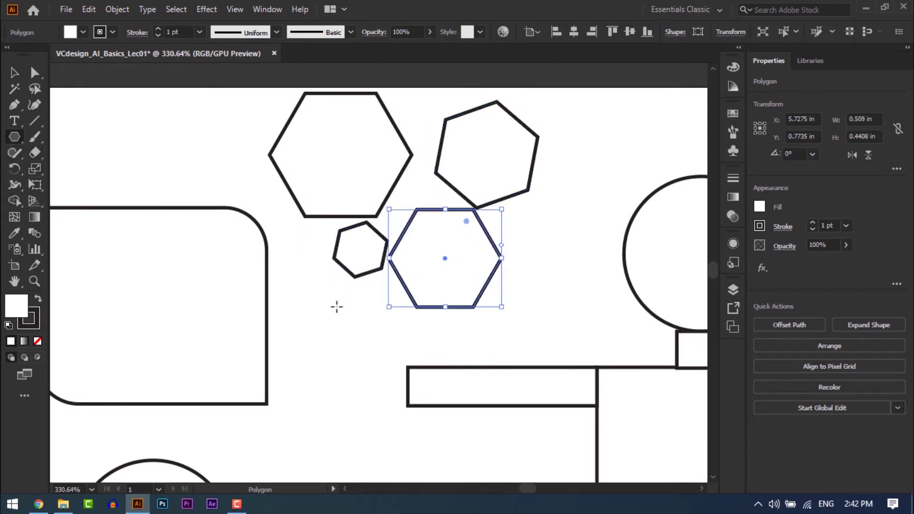
Create a 3-sided and an 8-sided polygon, each with a 0.2545 in radius, beside the hexagons.
click(525, 252)
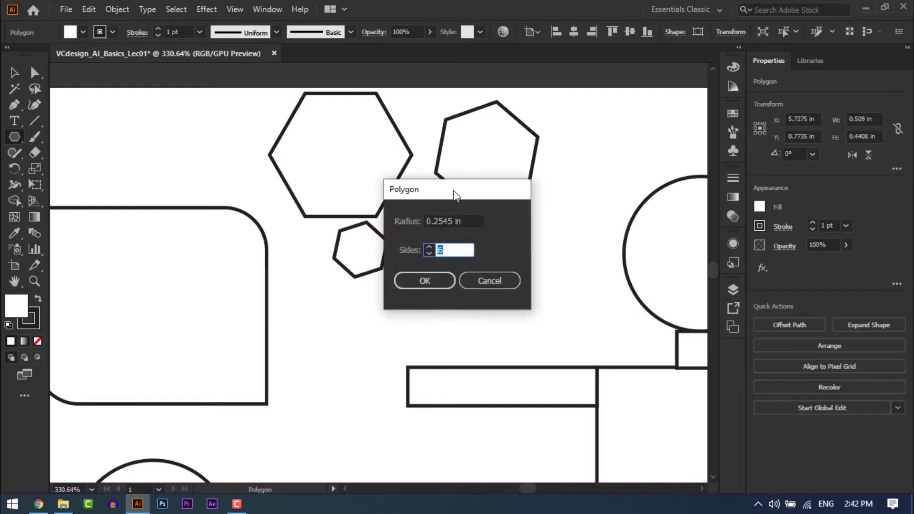
drag(454, 195, 629, 149)
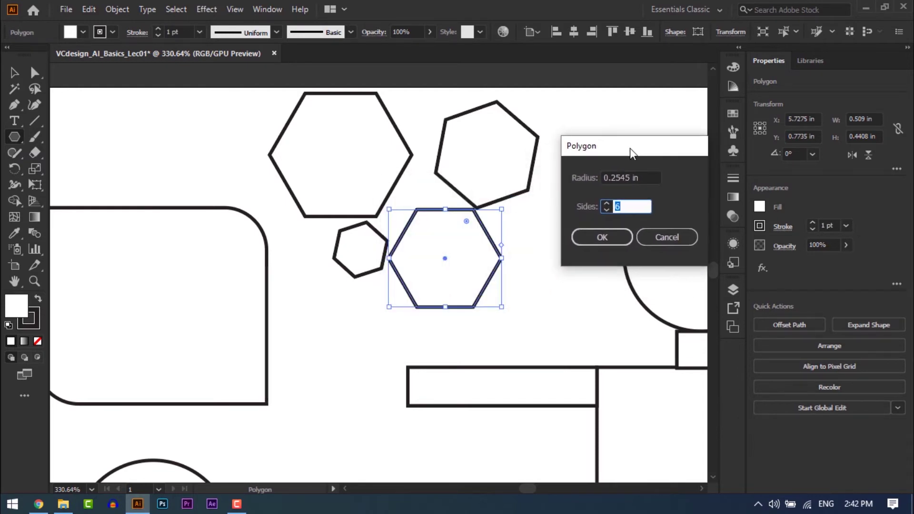
click(605, 210)
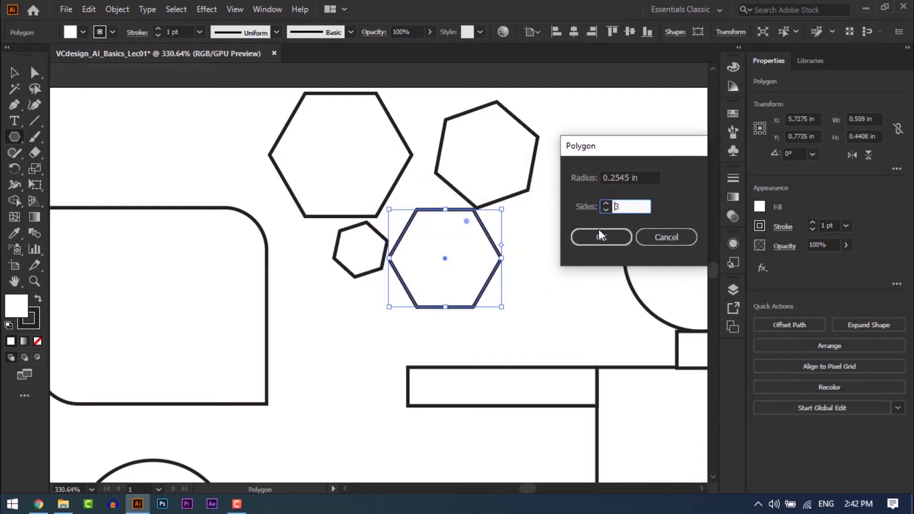
click(598, 236)
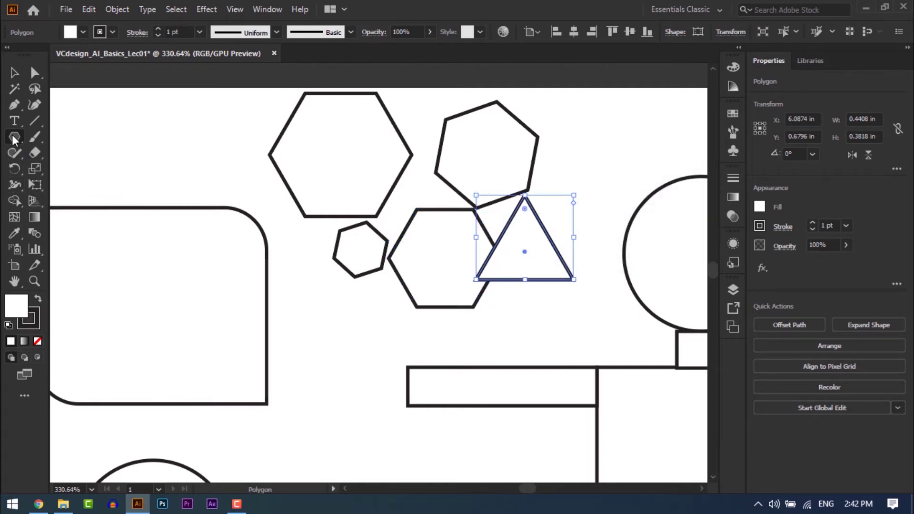
click(326, 300)
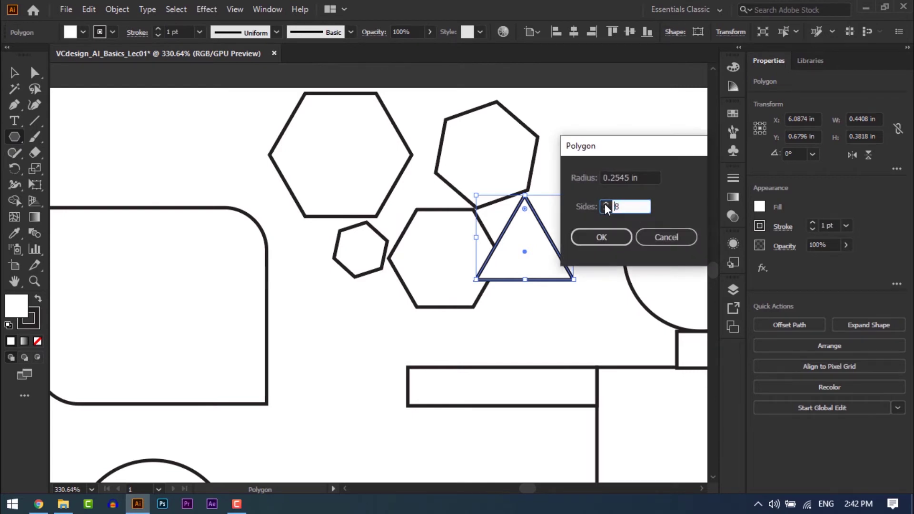
click(601, 236)
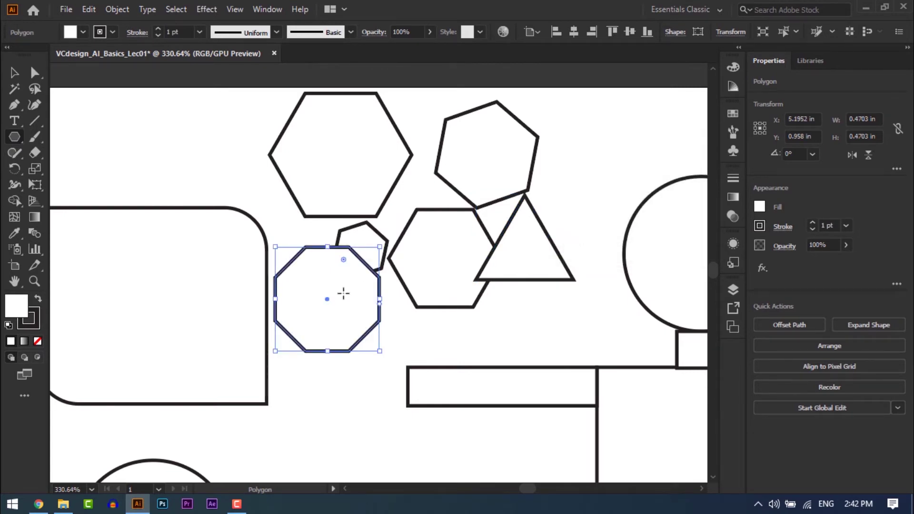
Spread the octagon, lower hexagon, triangle and tilted polygon apart so they stop overlapping, and deselect everything.
key(v)
drag(337, 300, 350, 376)
key(ctrl+minus)
key(ctrl+minus)
drag(393, 293, 379, 326)
click(349, 225)
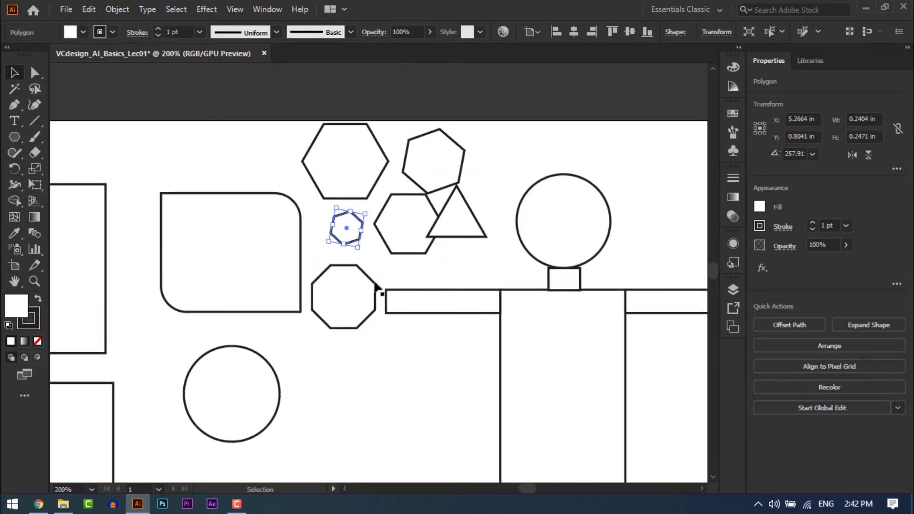
drag(409, 241, 396, 255)
drag(456, 228, 487, 247)
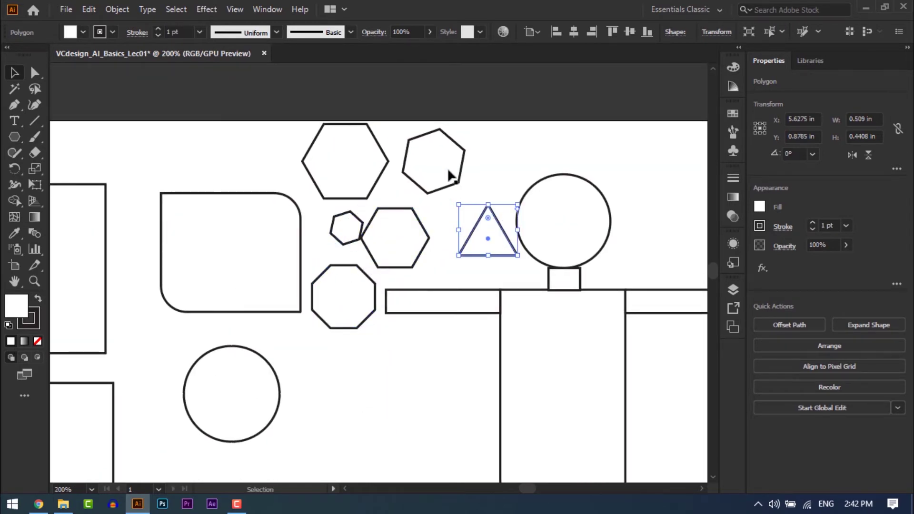
drag(450, 173, 471, 166)
click(432, 249)
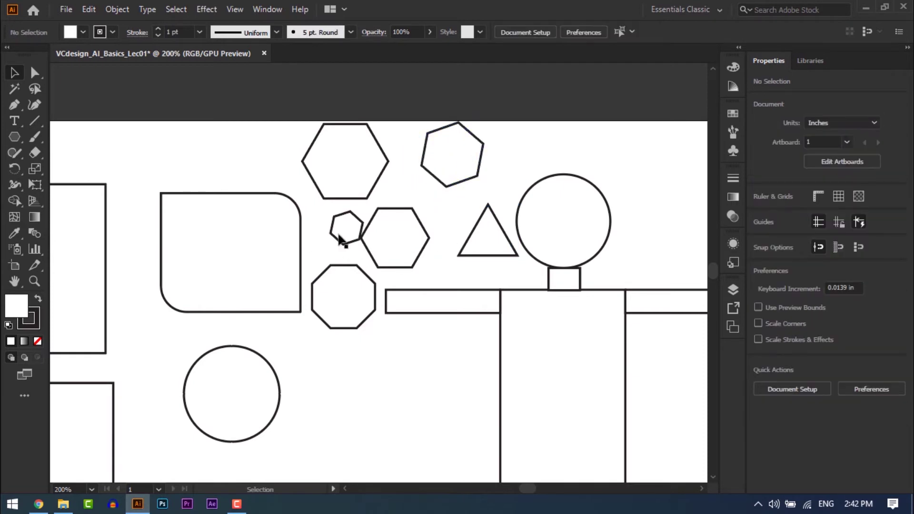
Move the octagon down beside the tall ellipse, to about X 4.95 in, Y 3.35 in.
drag(345, 313, 285, 305)
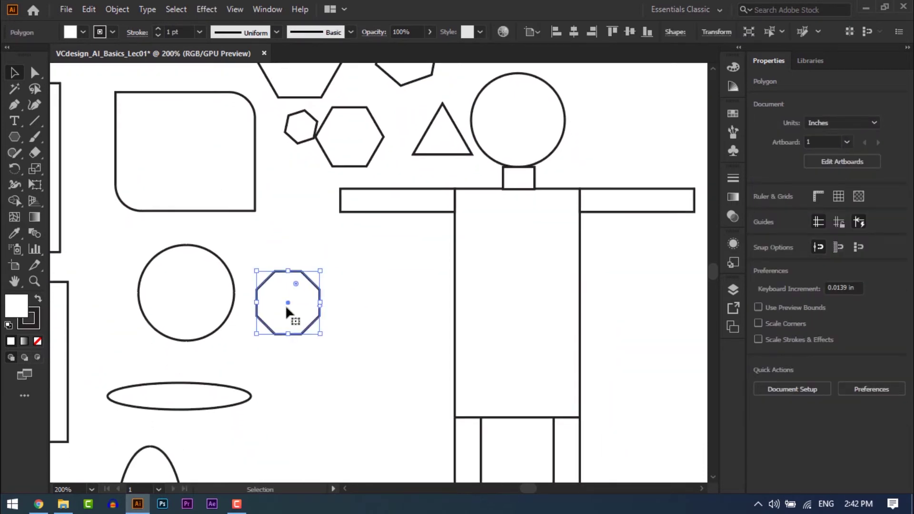
ctrl+alt+click(357, 298)
drag(389, 292, 273, 259)
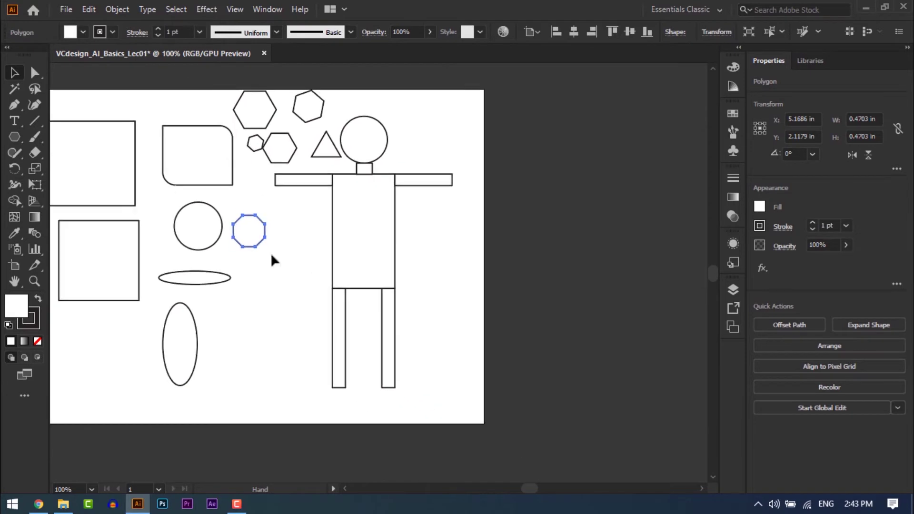
drag(249, 227, 233, 309)
Duplicate the octagon twice horizontally to form a slightly overlapping row of three beside the tall ellipse.
key(ctrl+space)
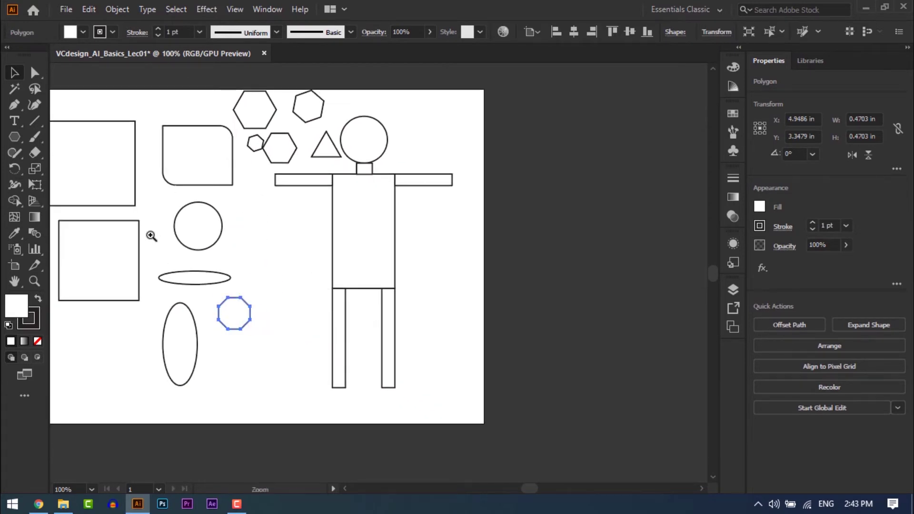
drag(153, 242, 402, 403)
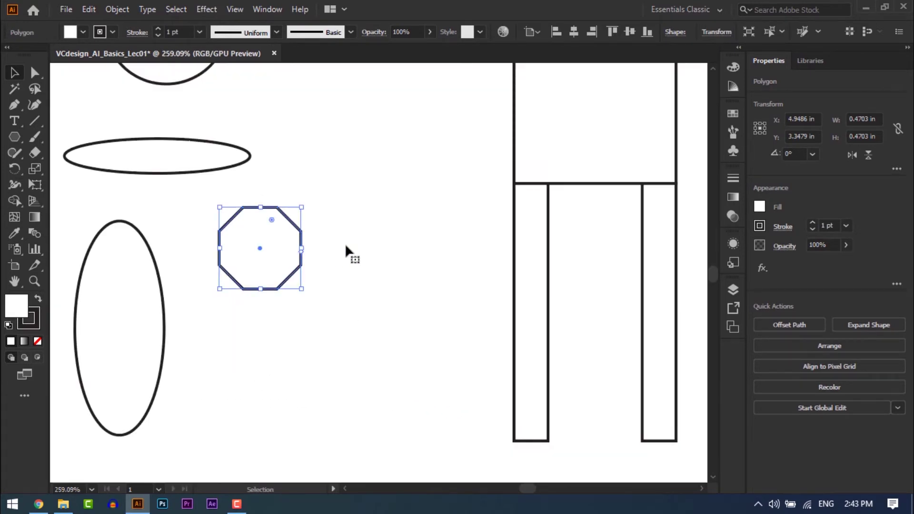
key(ctrl+d)
drag(336, 243, 386, 256)
key(ctrl+z)
click(261, 182)
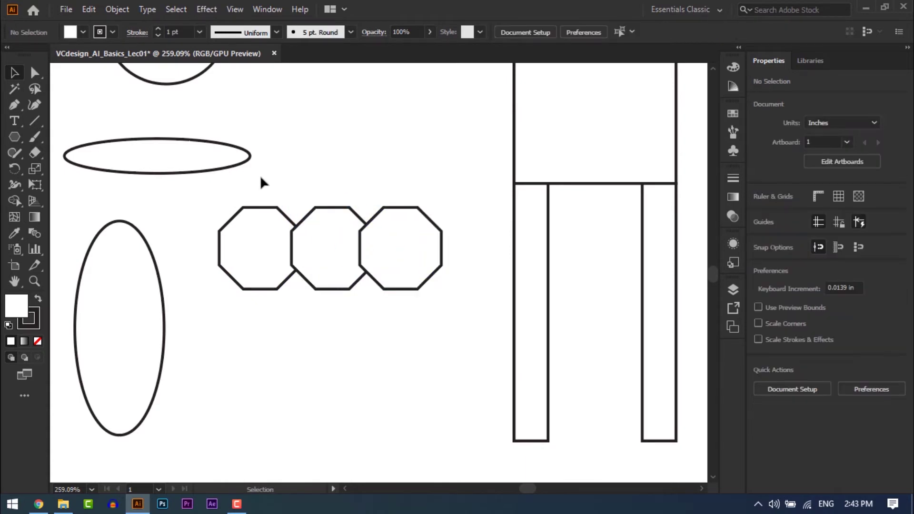
Select all three octagons and duplicate the row directly below, at about Y 3.80 in, making a two-row pattern.
drag(260, 182, 401, 252)
shift+click(401, 251)
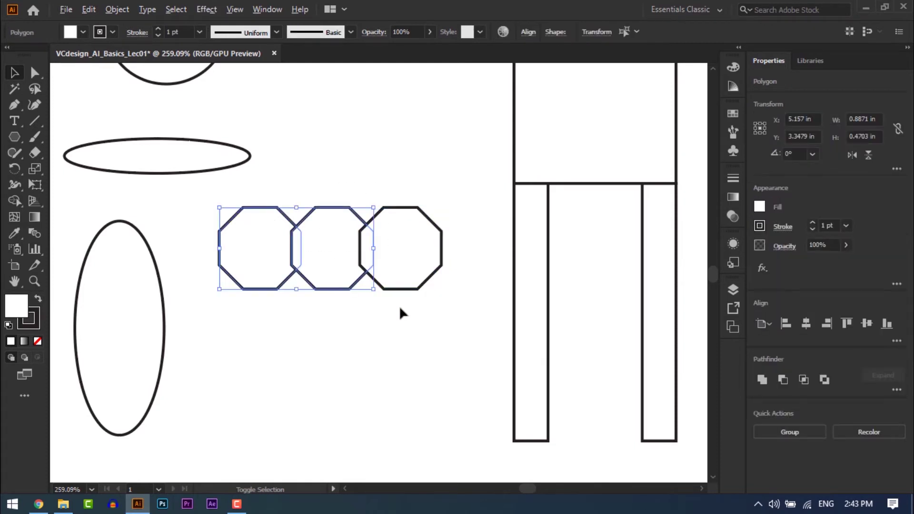
shift+click(411, 238)
drag(406, 236, 410, 305)
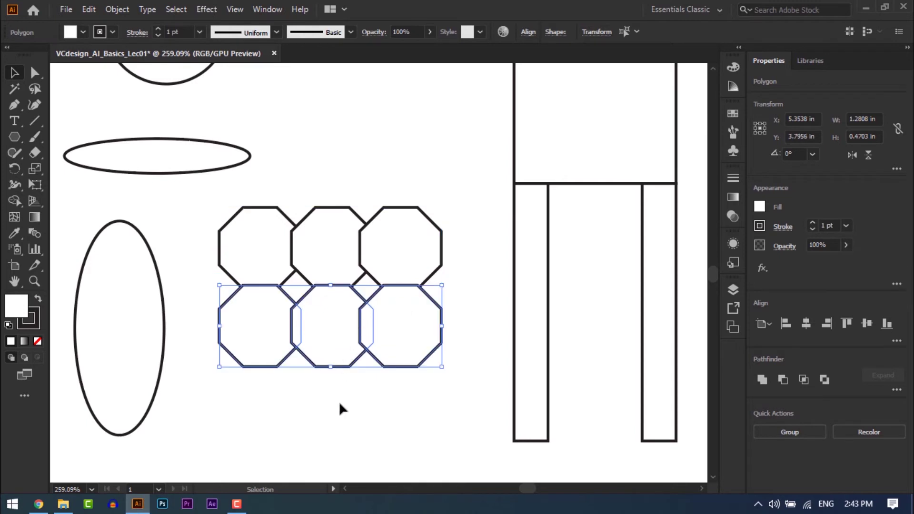
click(342, 408)
ctrl+alt+click(354, 338)
ctrl+alt+click(354, 338)
ctrl+alt+click(353, 338)
drag(338, 312, 374, 309)
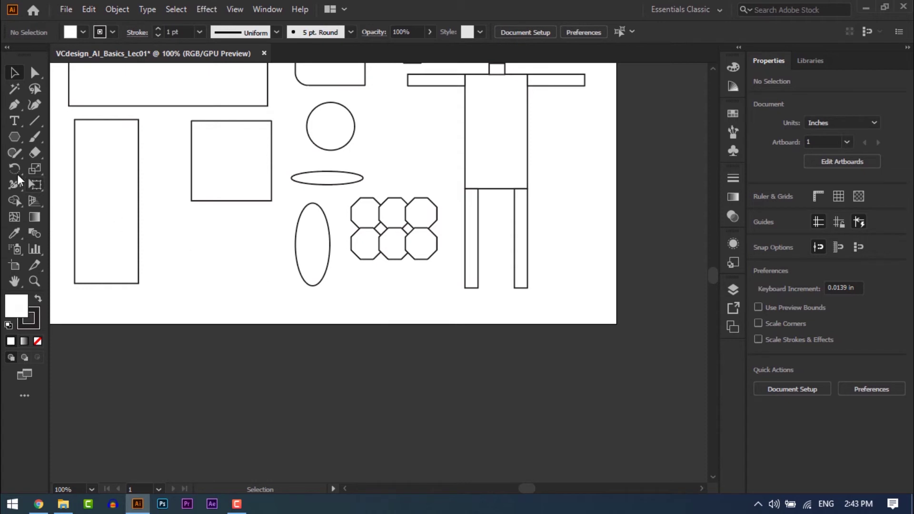
Draw a five-pointed star about 0.62 in wide under the square and add an 8-point star with radii 0.3256 and 0.1628 in.
click(18, 136)
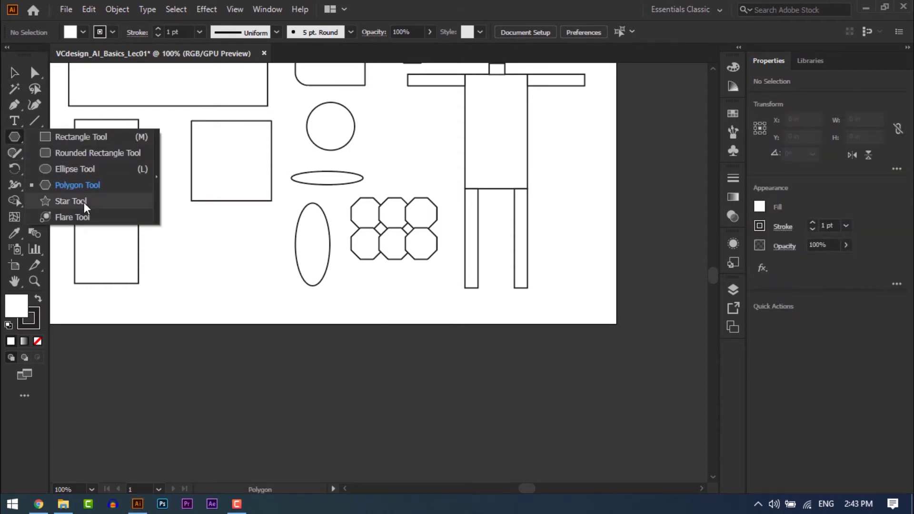
click(84, 202)
drag(211, 220, 228, 235)
click(249, 260)
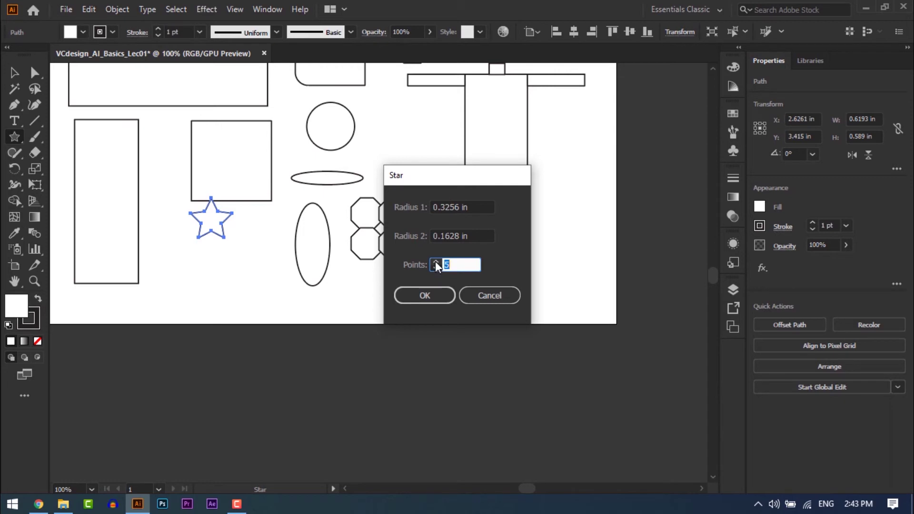
text(8)
click(423, 294)
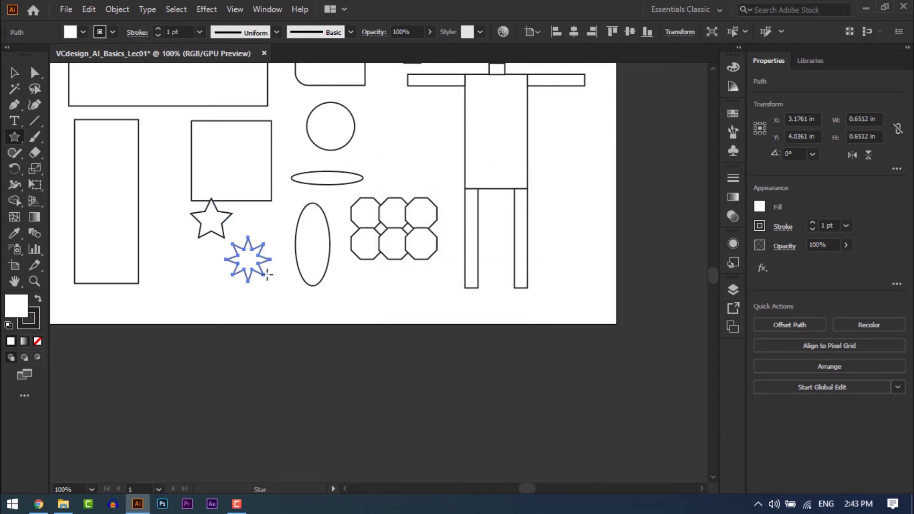
key(ctrl+space)
drag(174, 222, 319, 298)
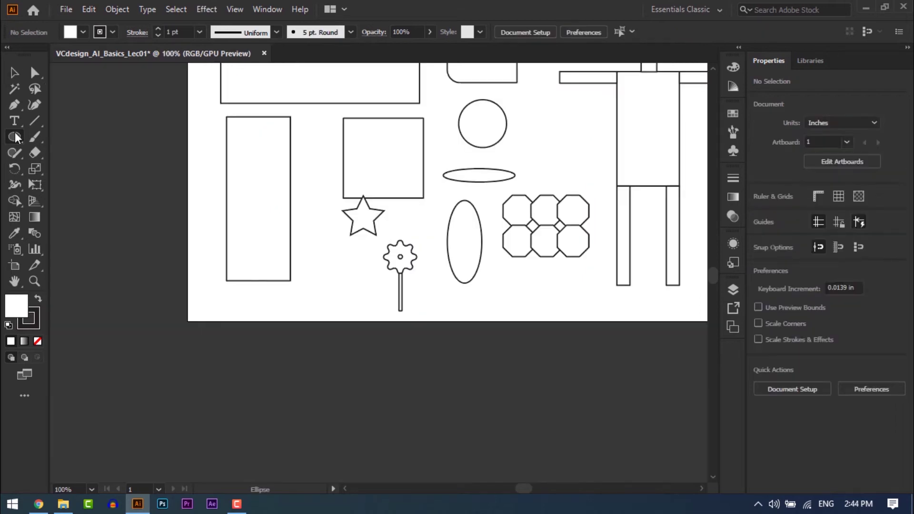
Draw a trial flare between the tall rectangle and the star, and remove it.
click(14, 136)
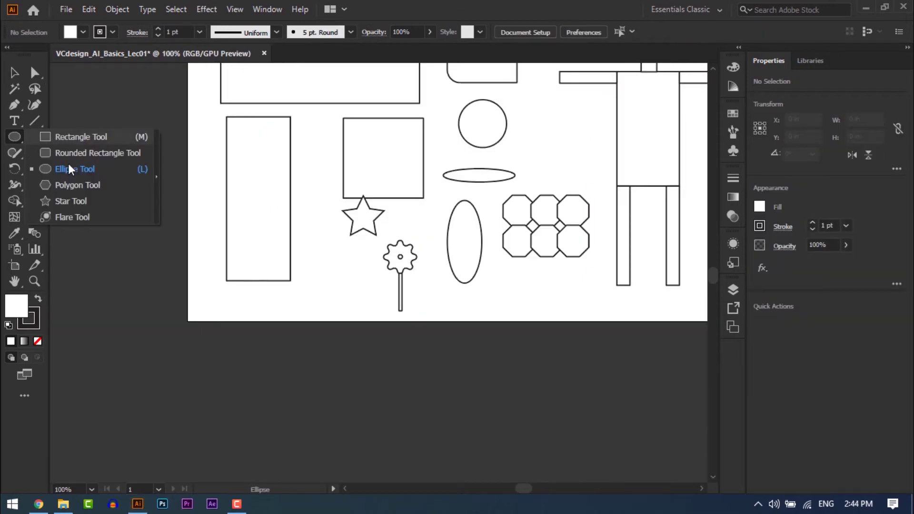
click(80, 217)
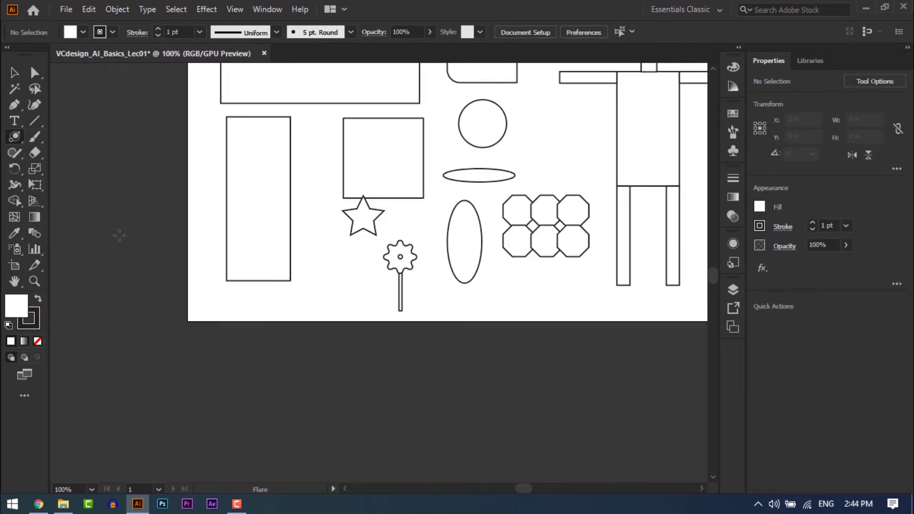
mouse_move(314, 252)
mouse_down()
mouse_move(352, 286)
mouse_move(314, 254)
mouse_up()
drag(224, 185, 388, 313)
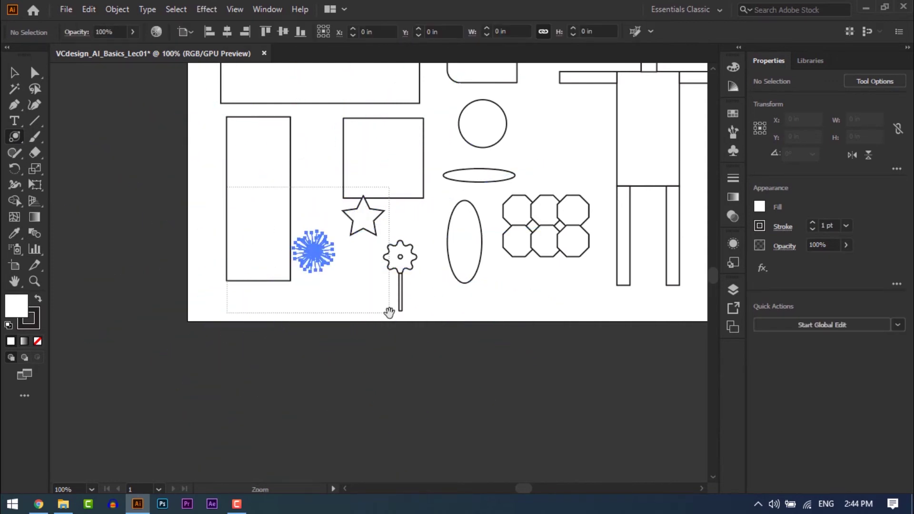
key(ctrl+equal)
key(ctrl+equal)
key(ctrl+equal)
key(v)
click(541, 315)
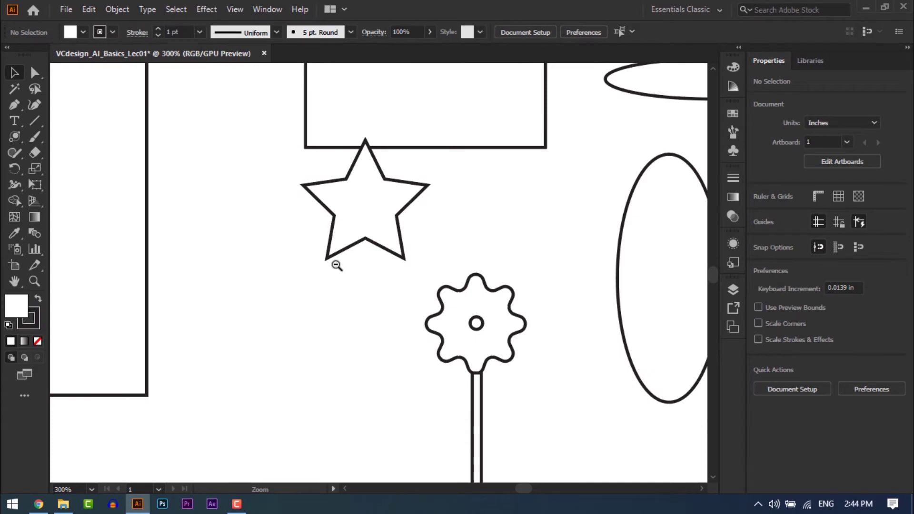
Review all the shapes on the first artboard, and go to the second artboard.
alt+click(336, 265)
alt+click(336, 265)
alt+click(337, 265)
drag(426, 261, 275, 342)
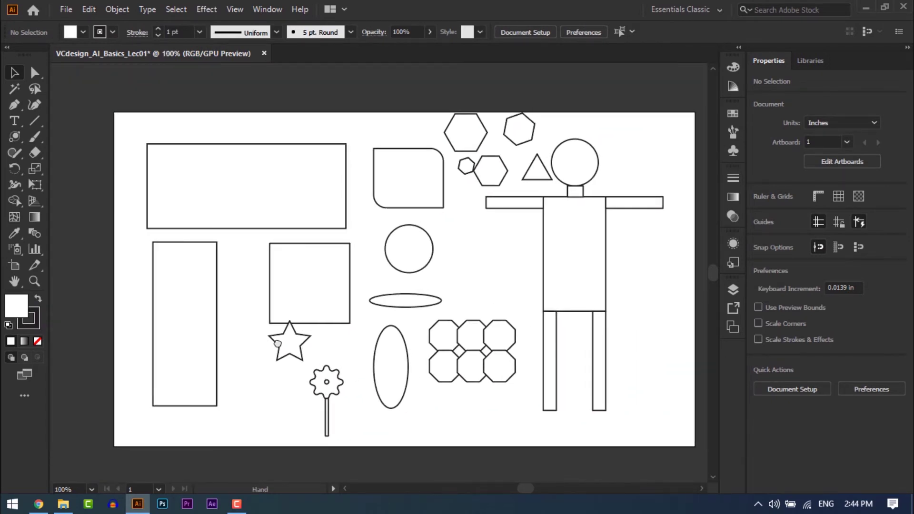
drag(352, 300, 331, 320)
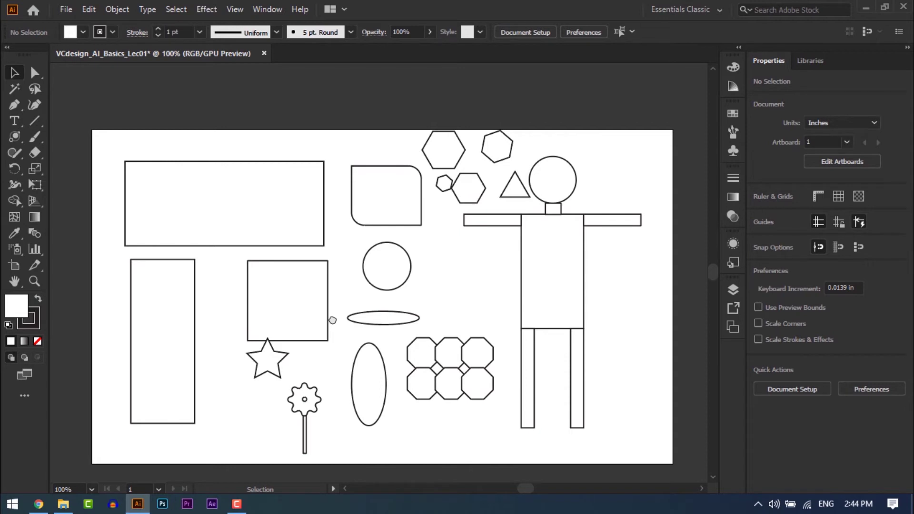
key(shift+Page_Down)
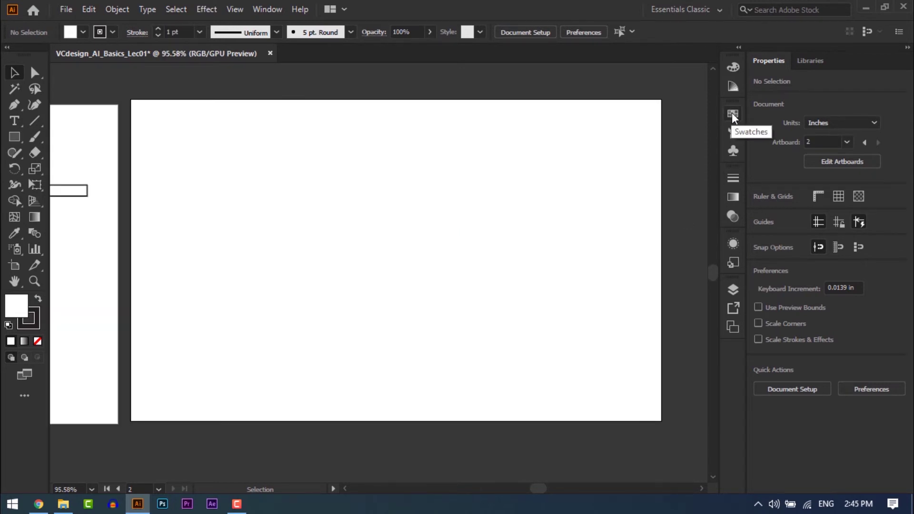
Display the Swatches panel for working with colours on the second artboard.
click(266, 10)
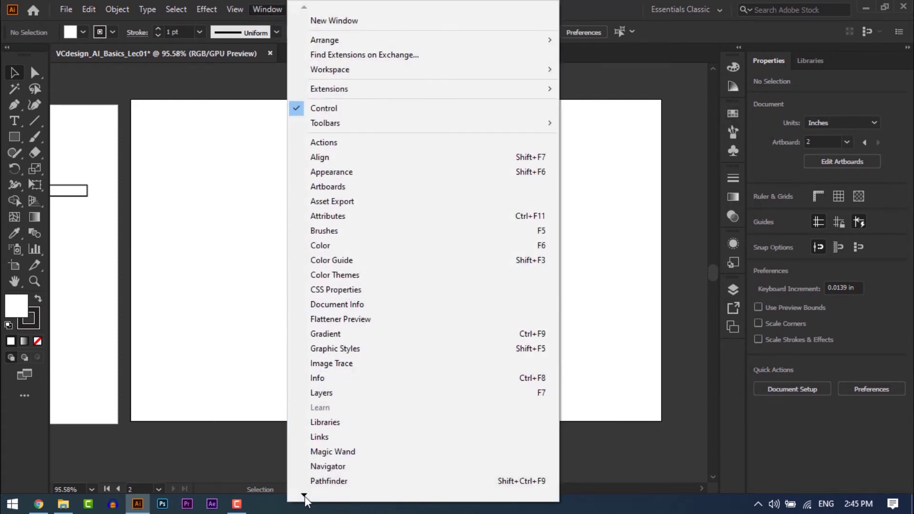
mouse_move(304, 495)
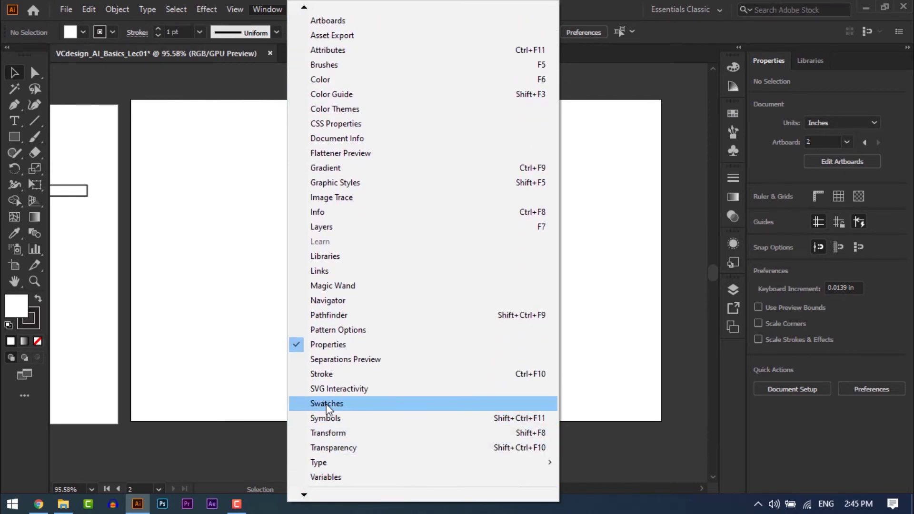
click(326, 403)
scroll(379, 221, left, 10)
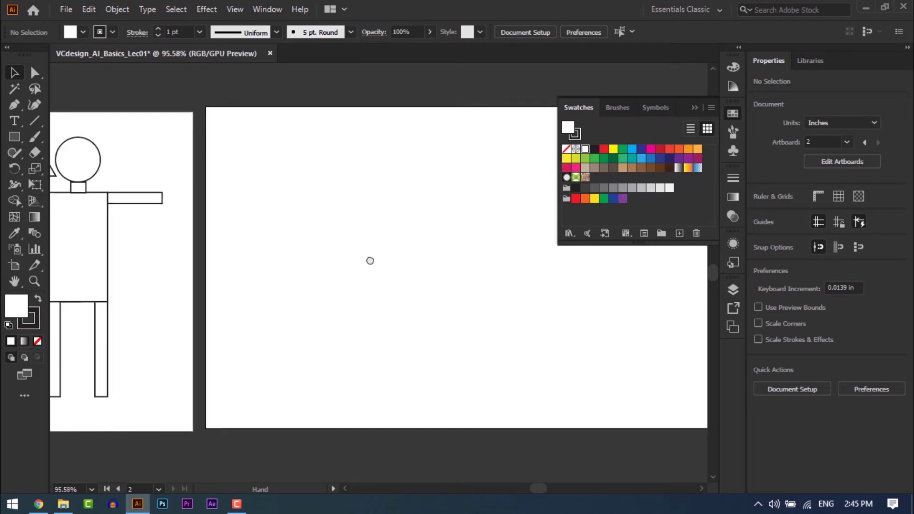
Select the wide rectangle on the first artboard and give it a red stroke.
drag(155, 164, 233, 167)
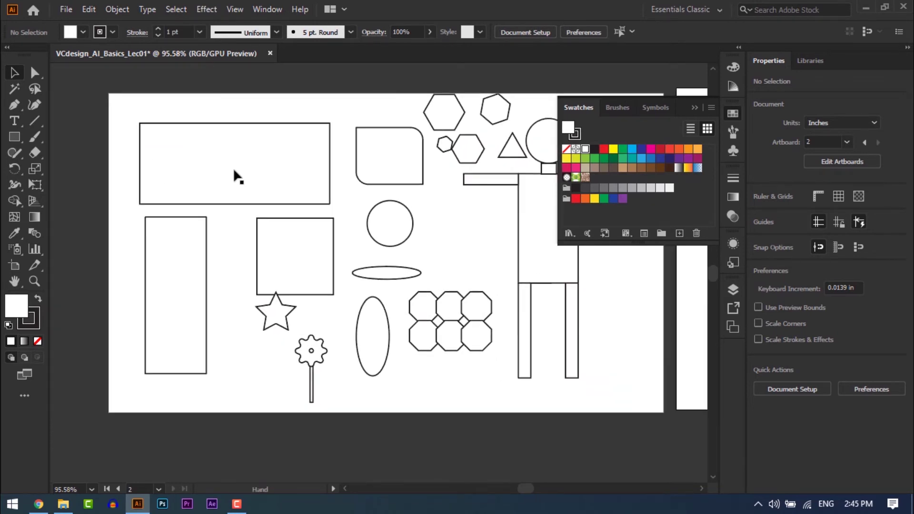
click(233, 166)
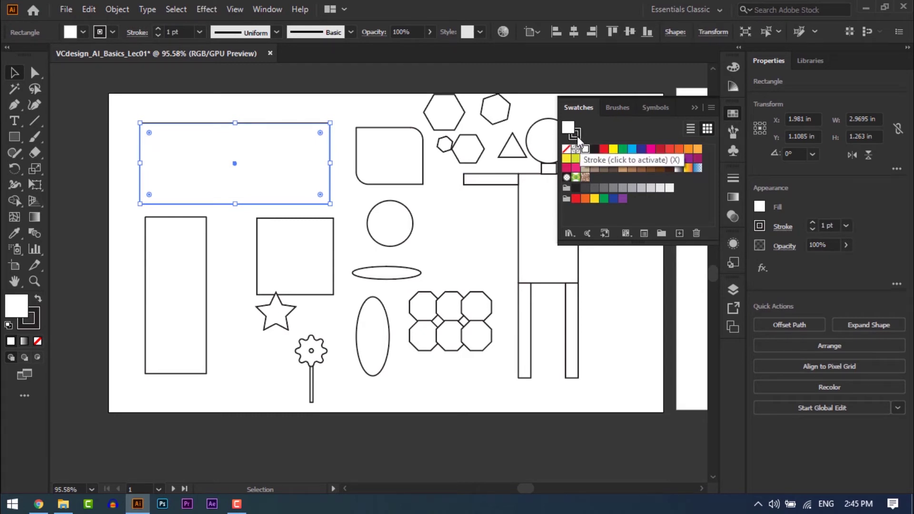
click(575, 135)
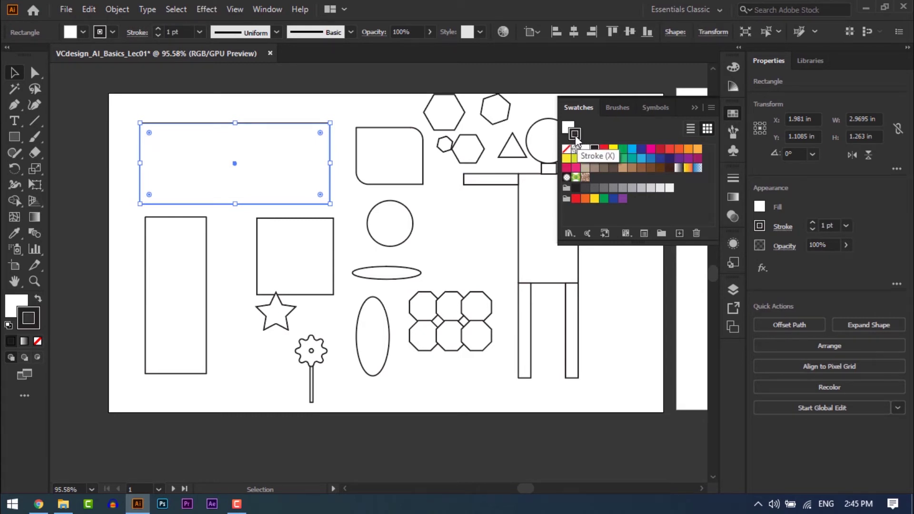
click(604, 149)
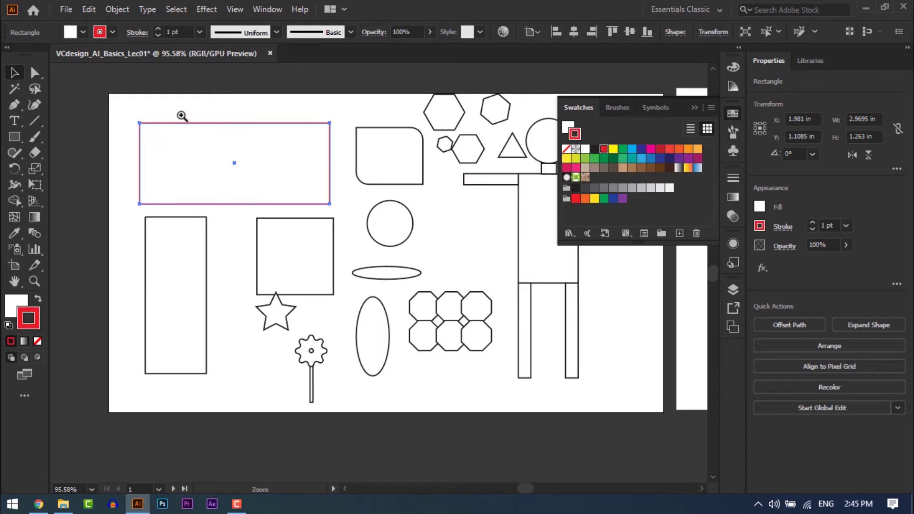
drag(172, 108, 381, 233)
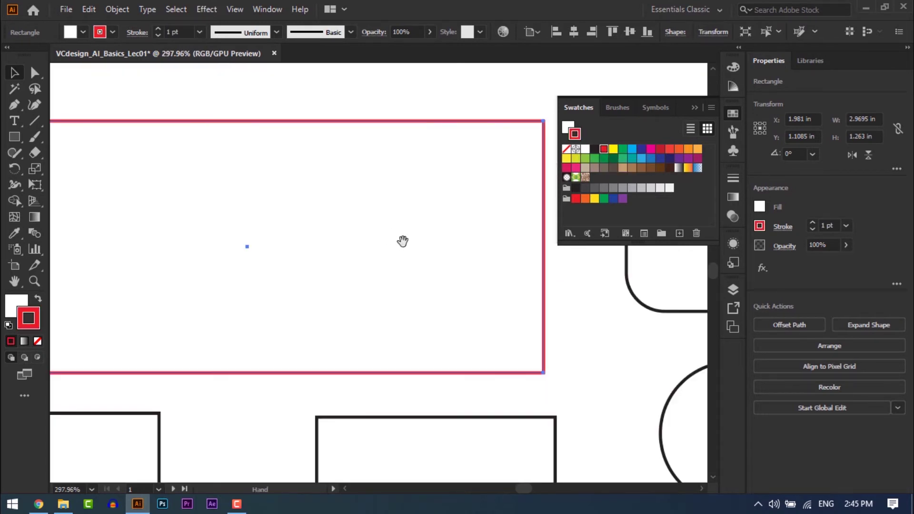
Try green, cyan, blue, magenta and brown swatches on the wide rectangle's stroke, and return it to black.
click(621, 149)
click(631, 149)
click(641, 149)
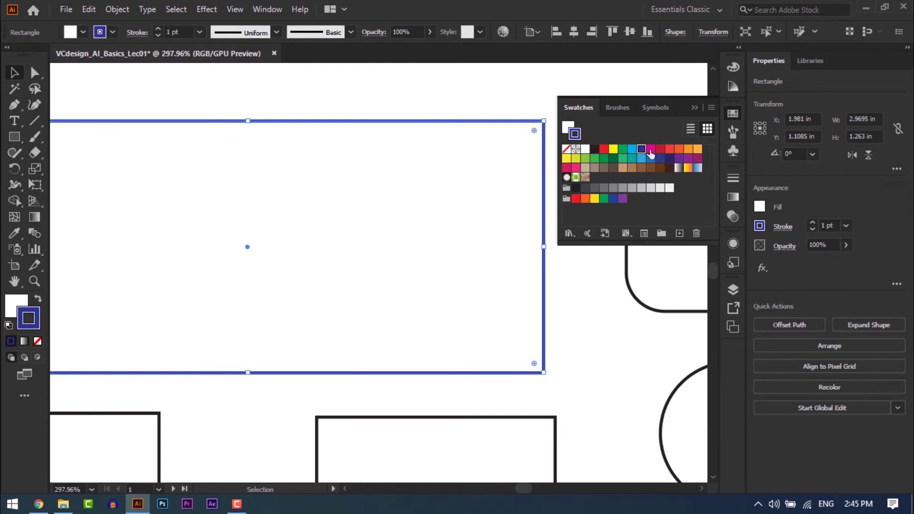
click(651, 149)
click(659, 168)
click(669, 167)
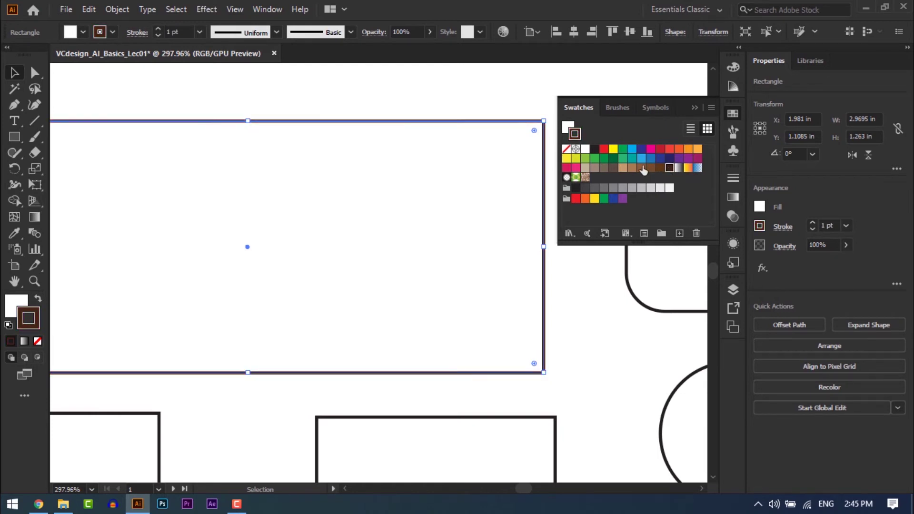
click(603, 150)
click(594, 150)
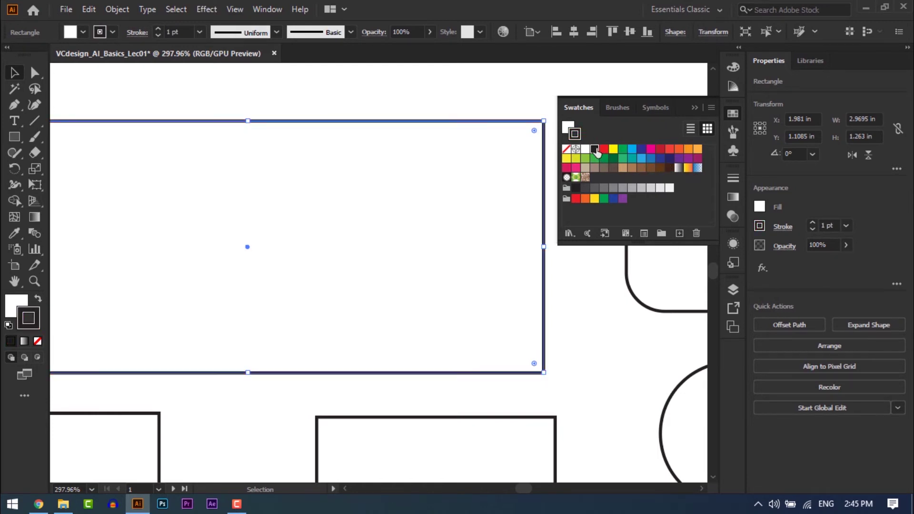
Try red, green, cyan and blue fills on the wide rectangle, and settle on a medium grey fill.
click(566, 126)
click(603, 150)
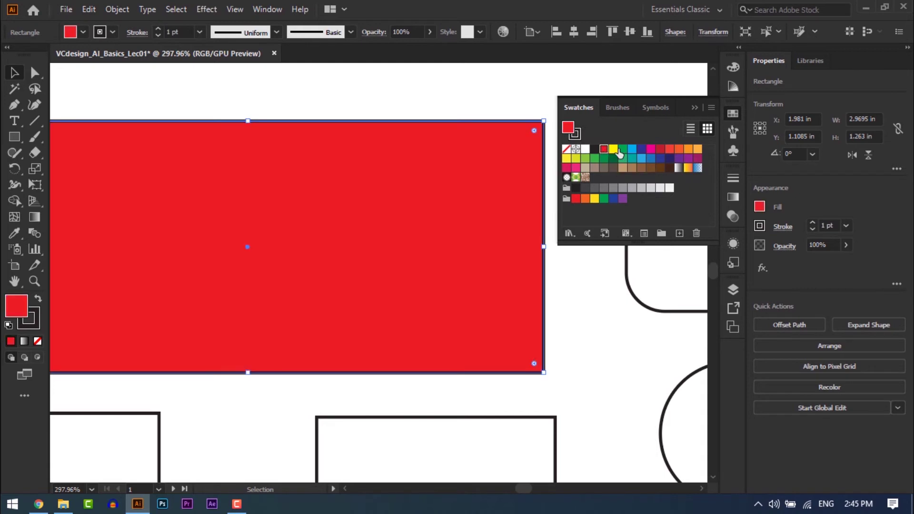
click(622, 150)
click(632, 150)
click(641, 150)
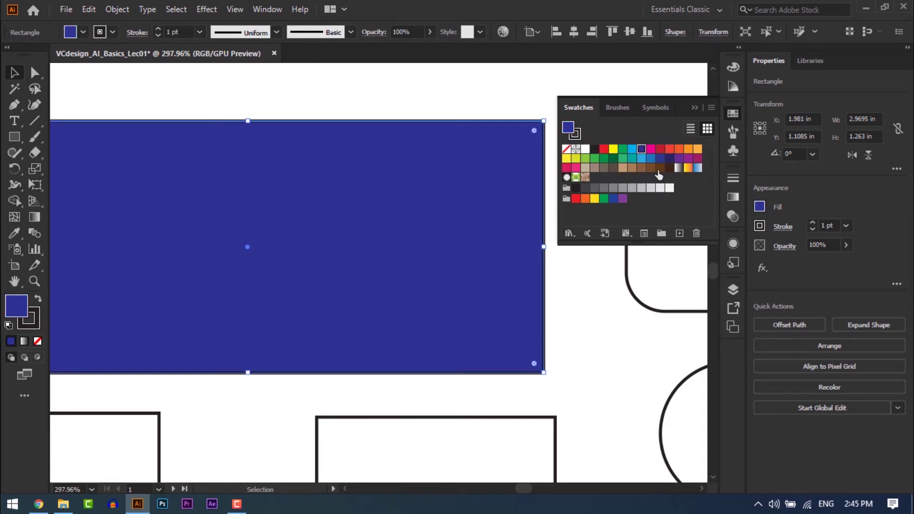
click(595, 188)
click(623, 187)
click(603, 188)
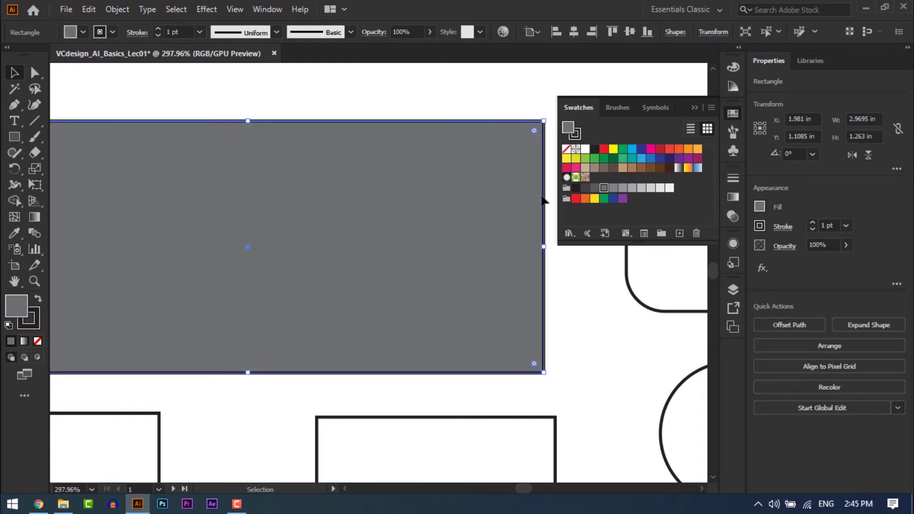
Remove the stroke from the wide grey rectangle and deselect it.
key(z)
alt+click(339, 222)
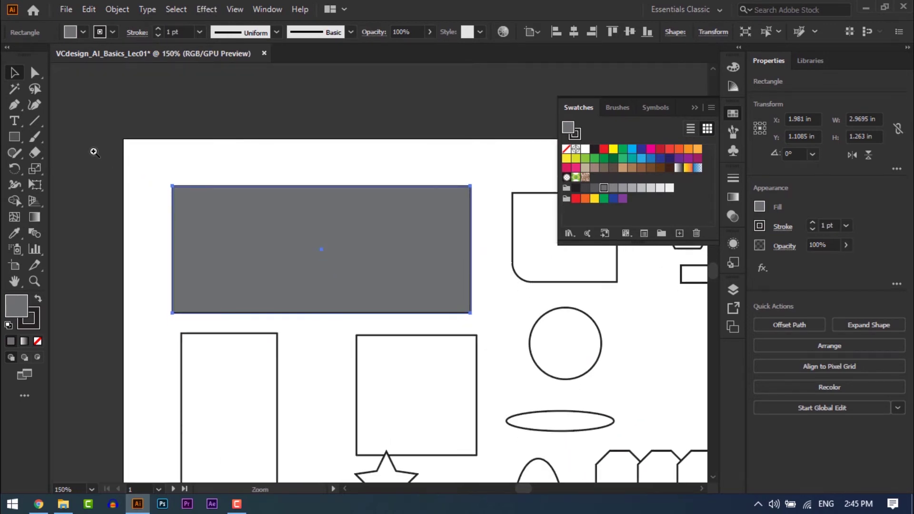
click(543, 380)
key(v)
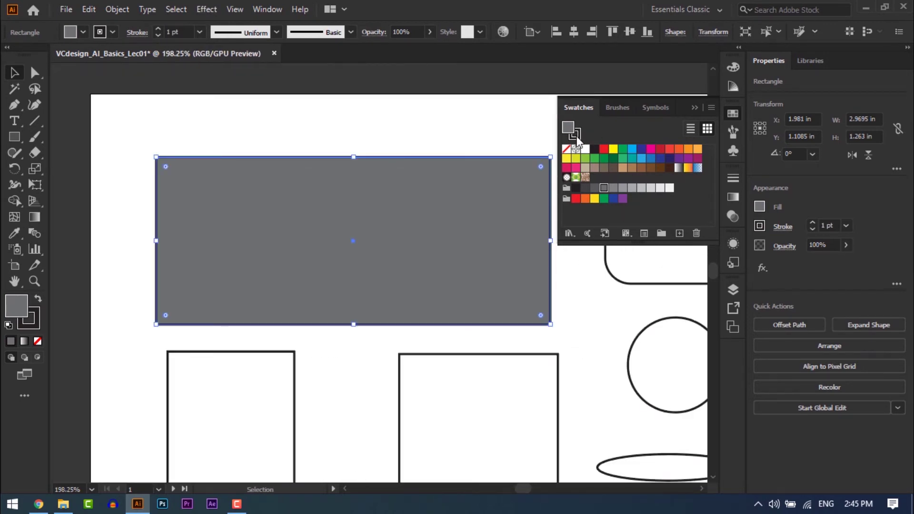
click(575, 134)
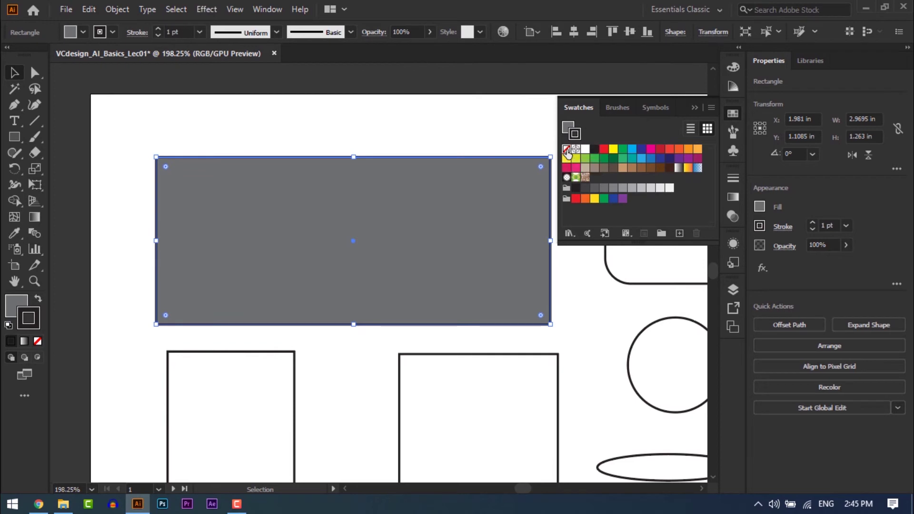
click(566, 151)
click(422, 142)
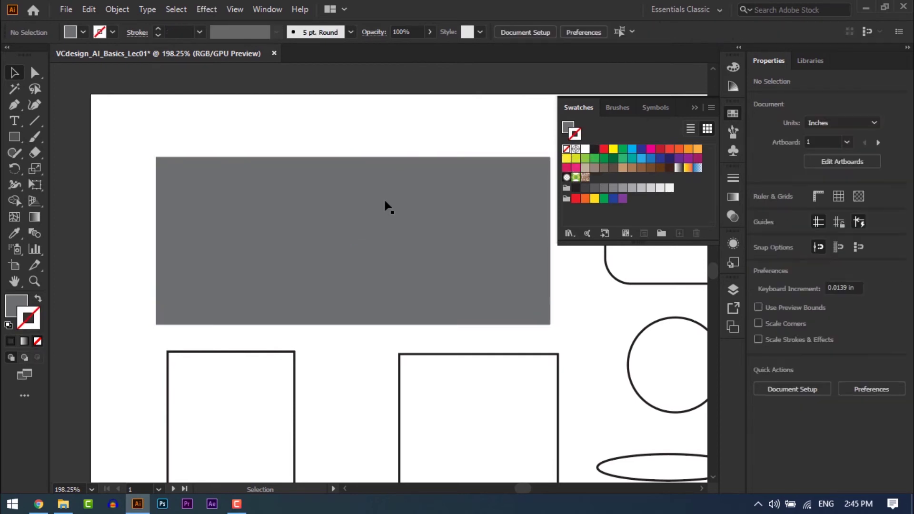
Try a red stroke on the wide rectangle, set the stroke back to none, and fill the rectangle with red.
click(376, 226)
click(603, 149)
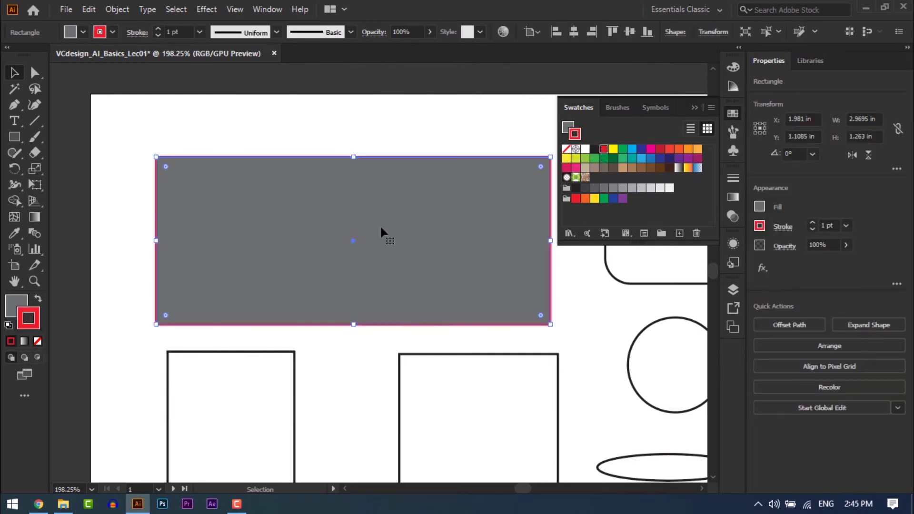
click(566, 149)
click(567, 126)
click(603, 148)
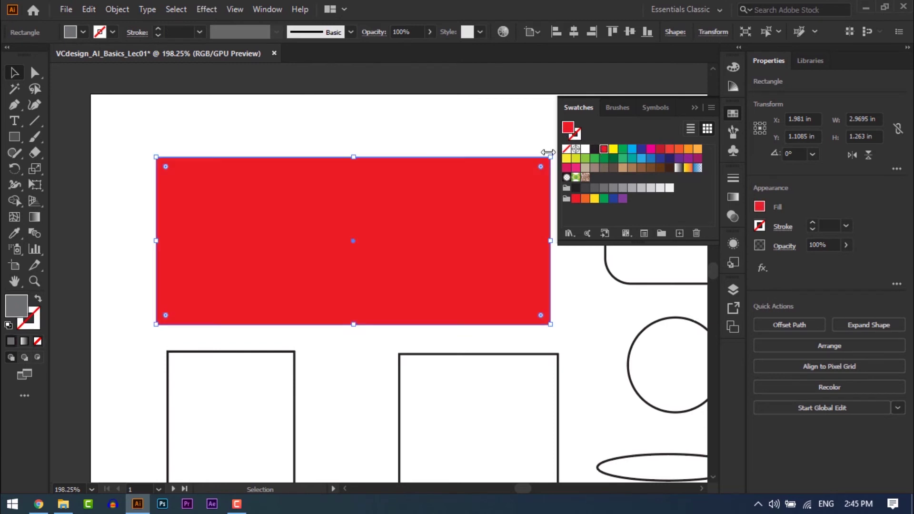
click(449, 141)
Draw a red circle about 0.93 in across near the upper-left area of the second artboard.
scroll(374, 244, down, 3)
drag(657, 364, 224, 287)
key(ctrl+space)
drag(212, 143, 612, 403)
drag(327, 280, 300, 320)
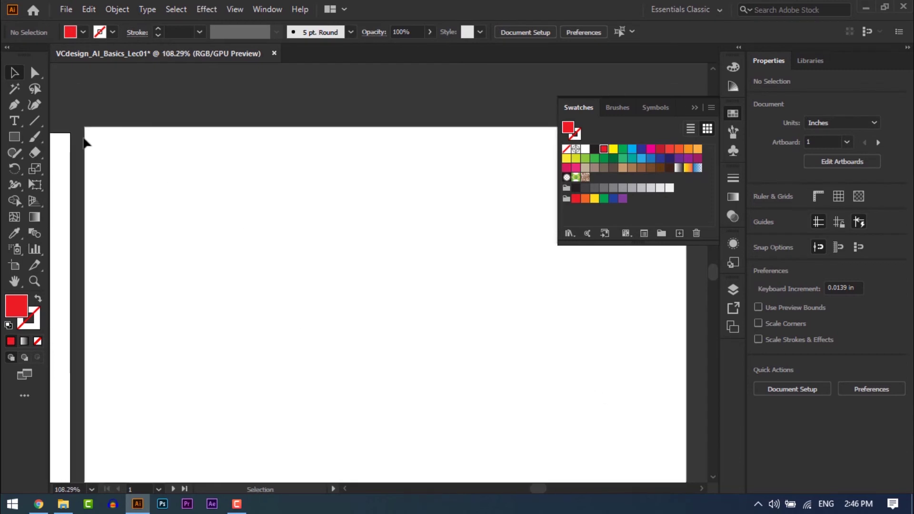
drag(14, 139, 43, 167)
drag(205, 160, 273, 227)
key(v)
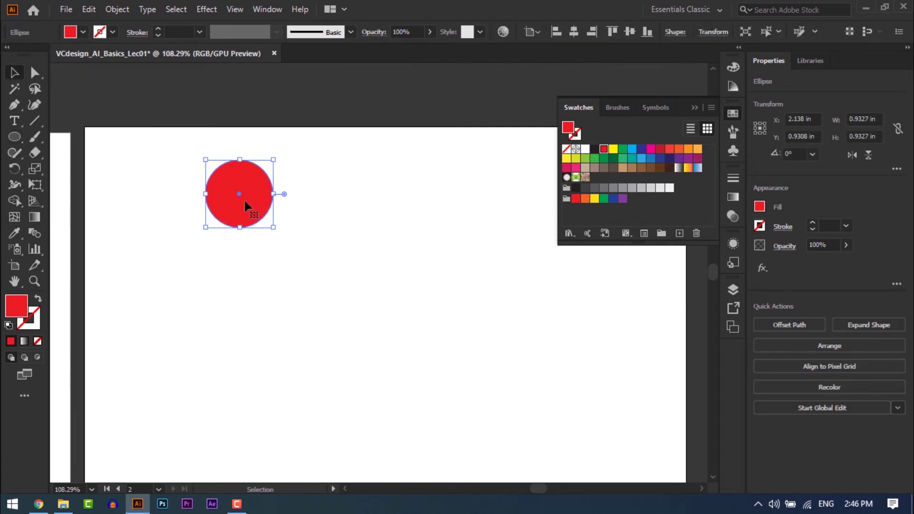
Duplicate the red circle into two overlapping rows, with four circles above and three below.
key(ctrl+minus)
key(ctrl+minus)
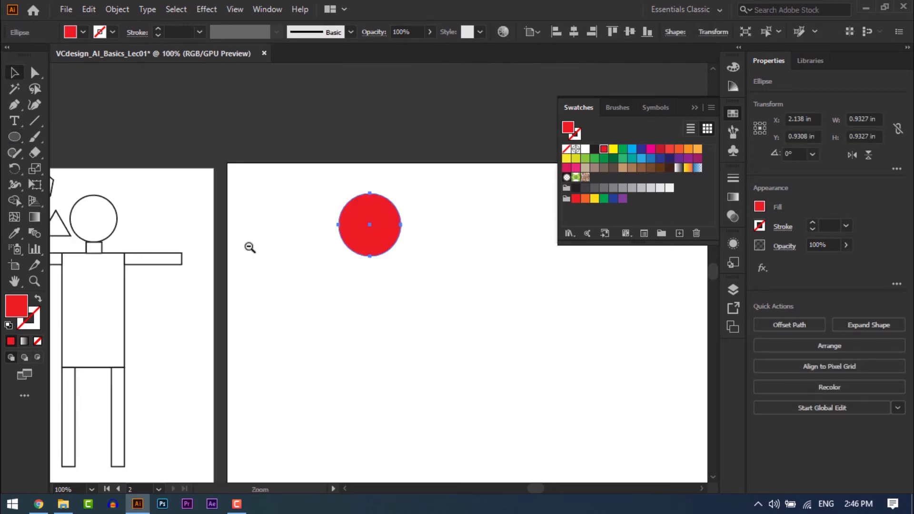
drag(373, 233, 438, 315)
drag(353, 228, 424, 231)
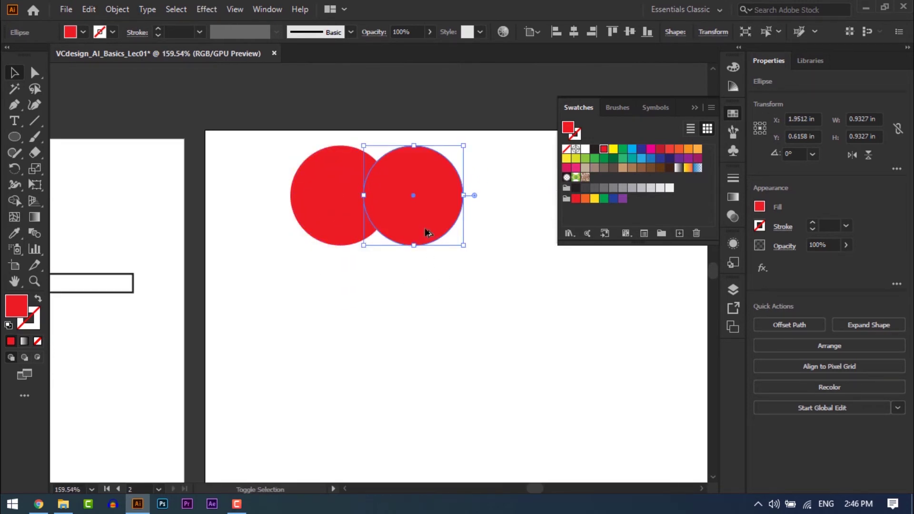
key(ctrl+minus)
drag(280, 254, 393, 327)
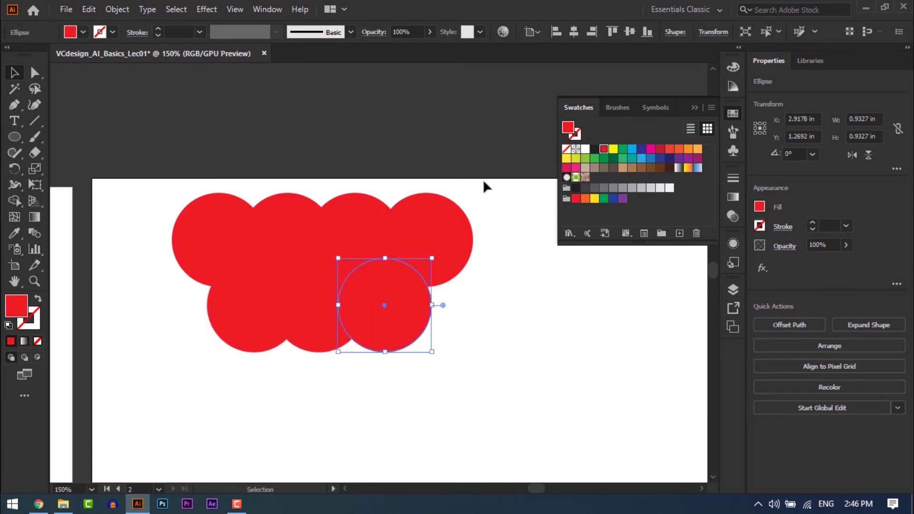
Give all seven red circles a white stroke and make the fill active again.
drag(493, 181, 226, 317)
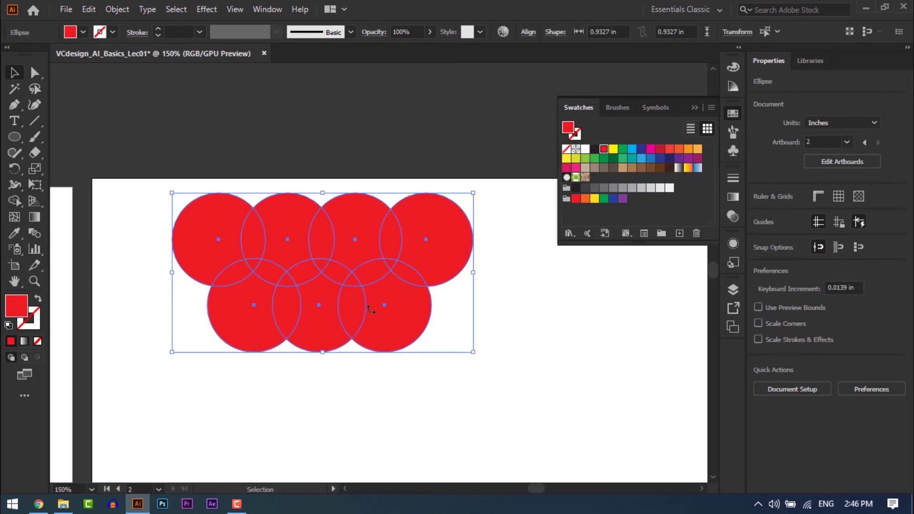
click(576, 135)
click(584, 149)
key(x)
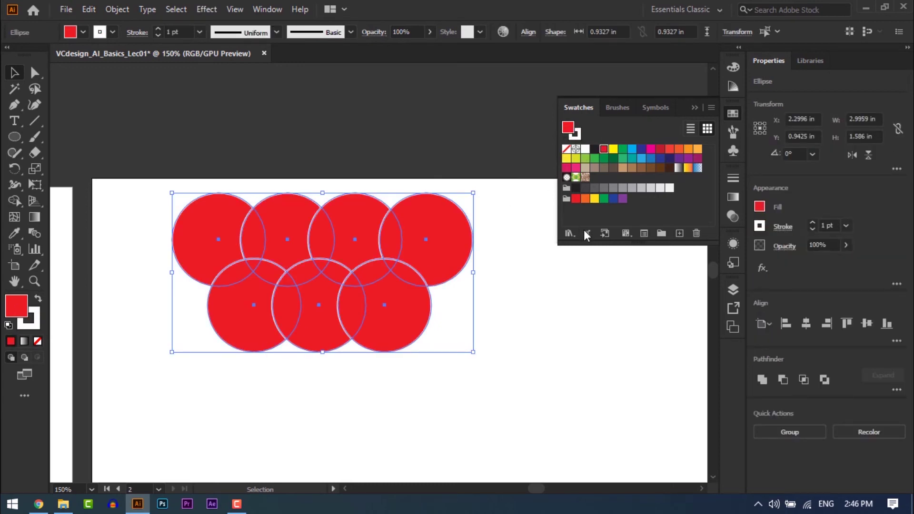
click(564, 270)
drag(473, 311, 469, 267)
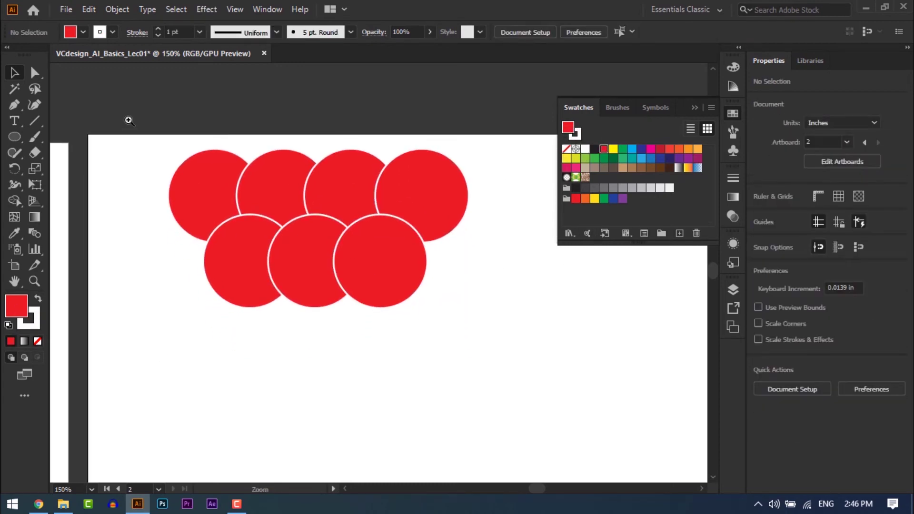
Fill the second and fourth circles of the upper row and the middle circle of the lower row with yellow.
drag(128, 120, 541, 351)
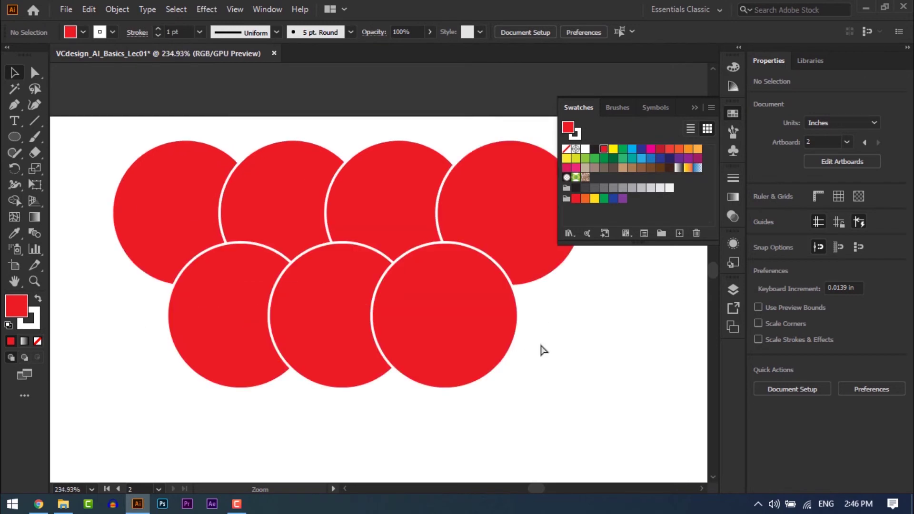
click(188, 202)
click(292, 193)
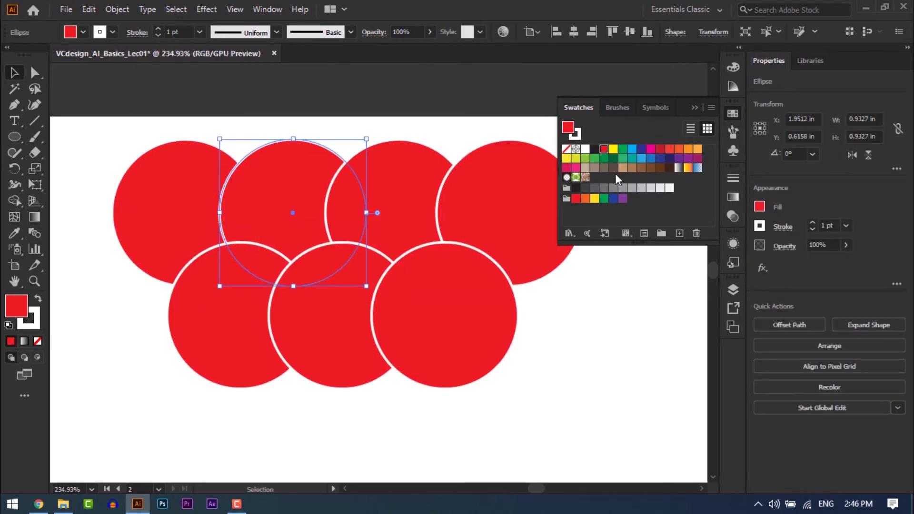
click(613, 149)
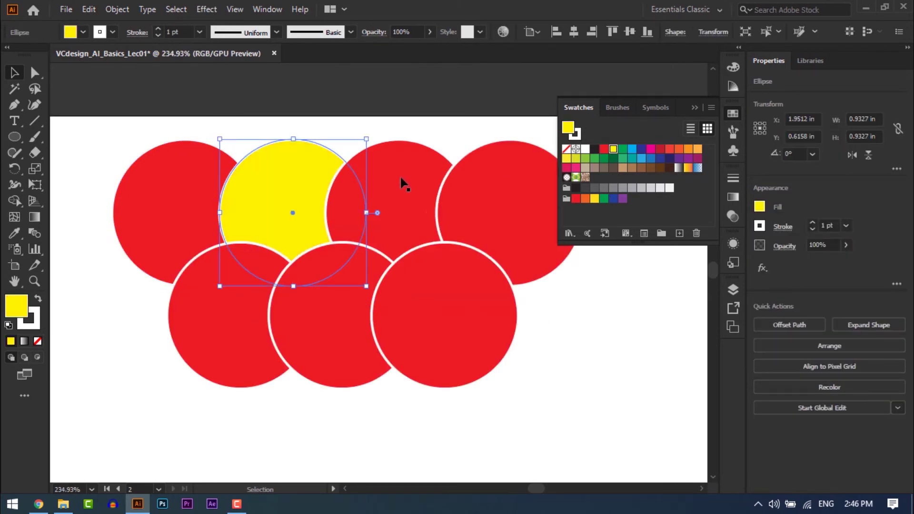
click(495, 220)
click(613, 149)
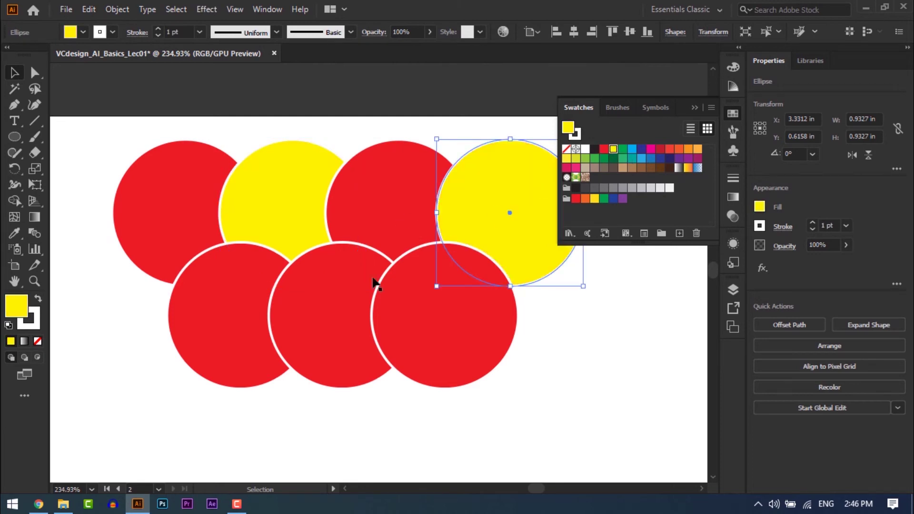
click(335, 316)
click(613, 149)
click(538, 361)
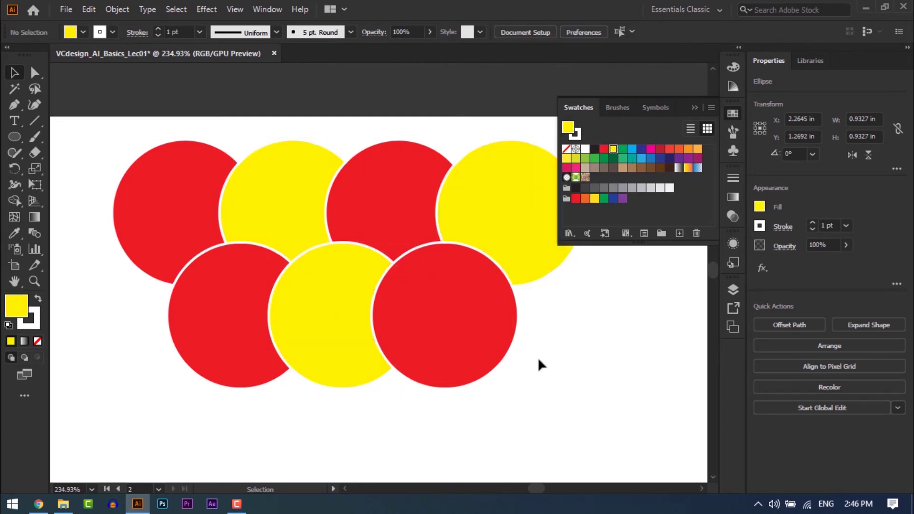
Give the three yellow circles a black stroke and deselect them.
ctrl+alt+click(320, 298)
ctrl+alt+click(322, 299)
ctrl+alt+click(323, 300)
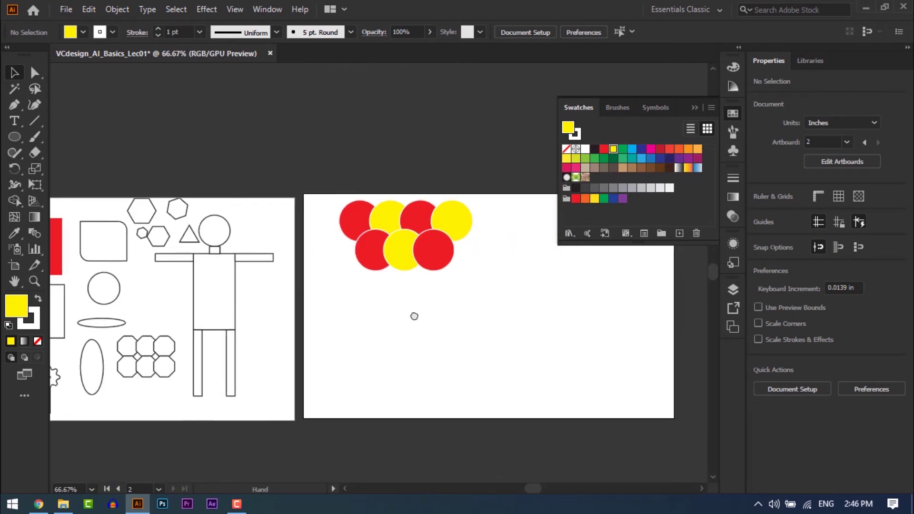
click(405, 268)
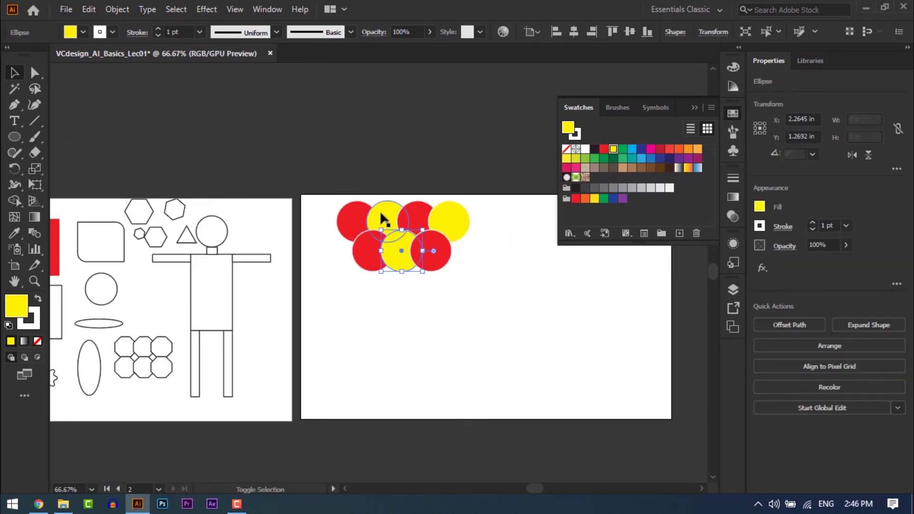
shift+click(385, 211)
shift+click(444, 217)
click(577, 136)
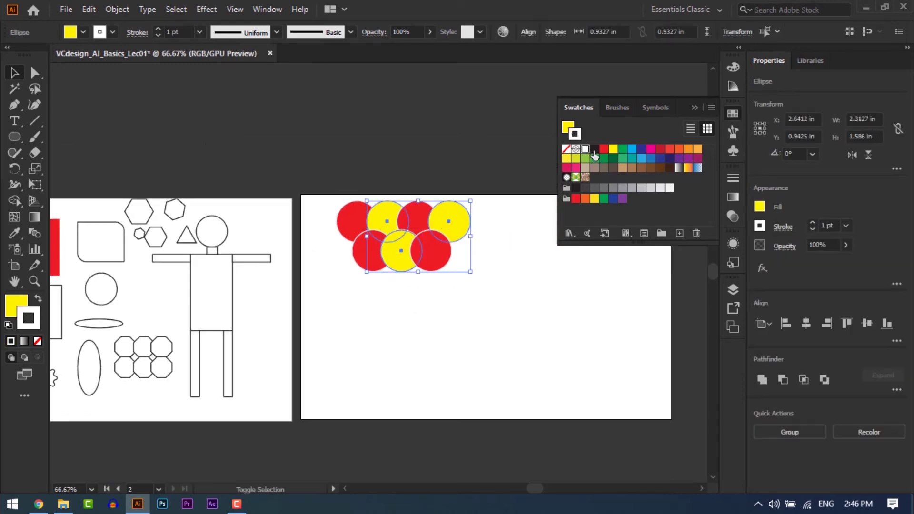
click(594, 149)
click(507, 376)
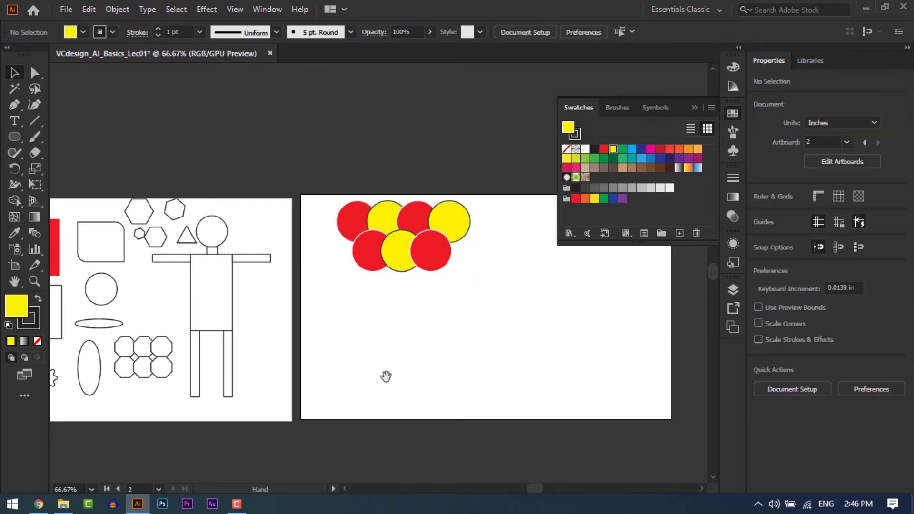
drag(386, 376, 506, 359)
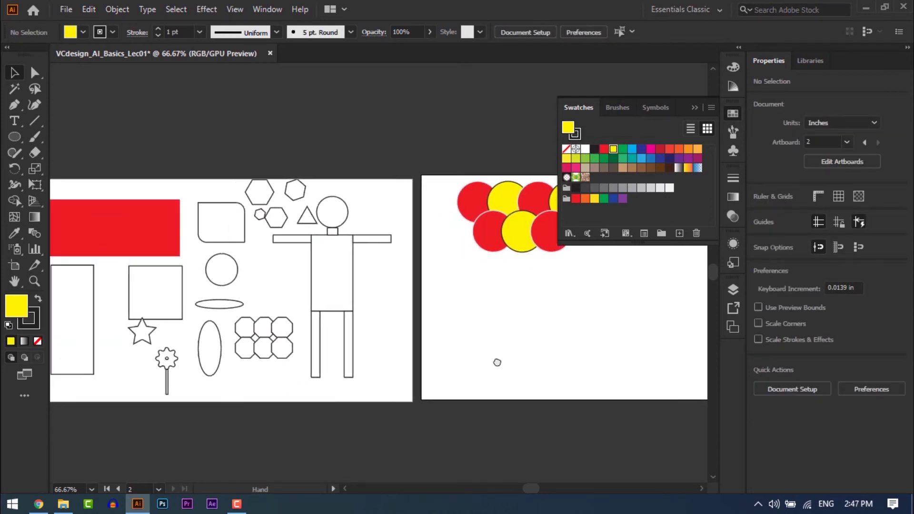
Copy the rounded rectangle from the first artboard to the second and duplicate it diagonally so that the corners touch.
click(210, 219)
drag(211, 224, 524, 343)
click(524, 342)
click(363, 246)
drag(352, 235, 492, 335)
key(ctrl+1)
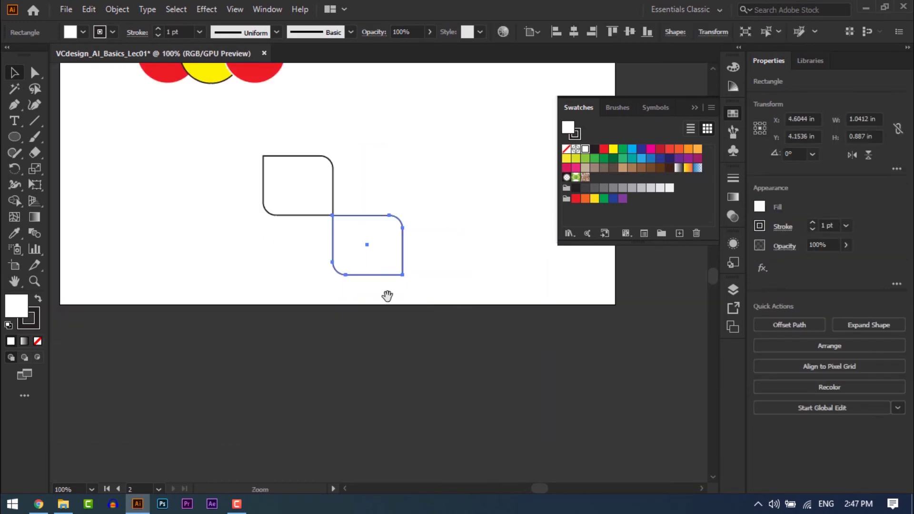
Try to scale down the two rounded rectangles together.
drag(387, 296, 337, 365)
click(264, 295)
drag(221, 251, 316, 277)
drag(387, 276, 493, 365)
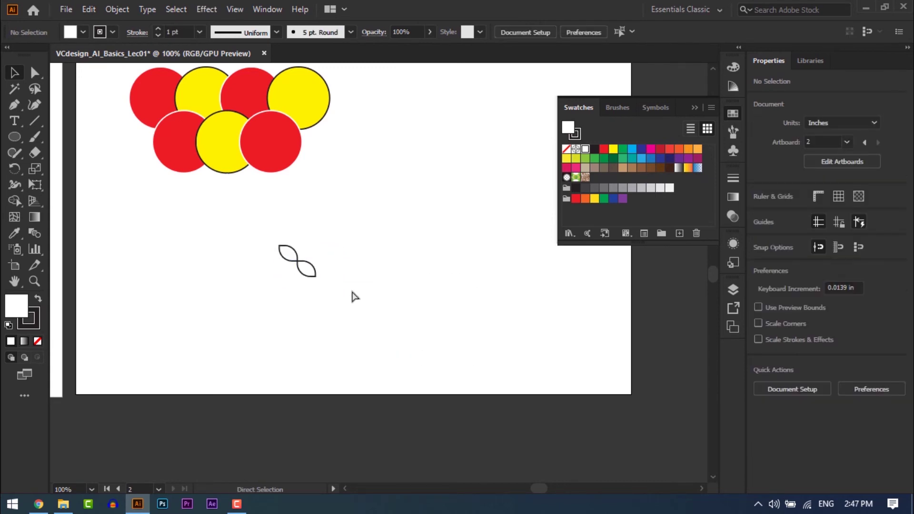
key(ctrl+z)
Scale the two rounded rectangles down moderately and duplicate one to extend the diagonal chain to three shapes.
drag(403, 351, 435, 377)
click(369, 335)
drag(370, 263, 466, 342)
click(465, 306)
ctrl+alt+click(420, 280)
ctrl+alt+click(421, 281)
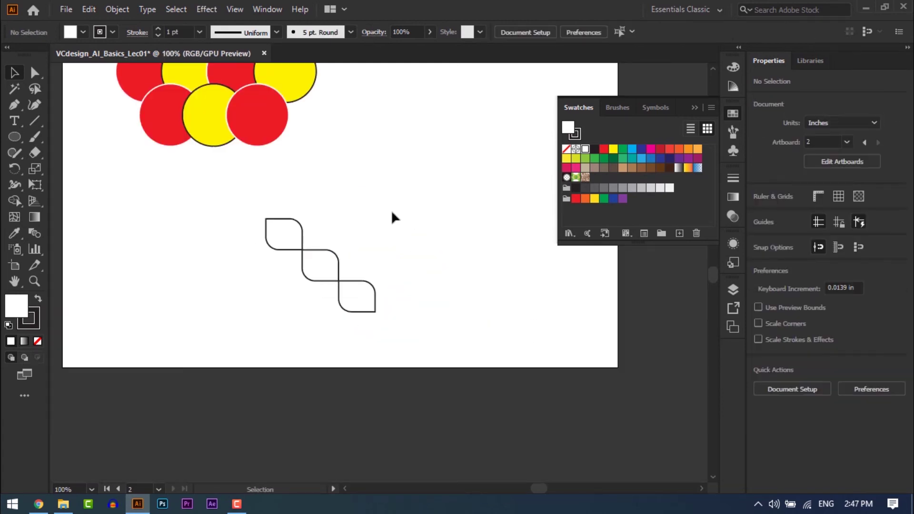
Remove the stroke from the three rounded rectangles, fill them with light blue and deselect them.
drag(417, 180, 241, 329)
click(375, 272)
drag(376, 272, 239, 320)
key(x)
click(567, 149)
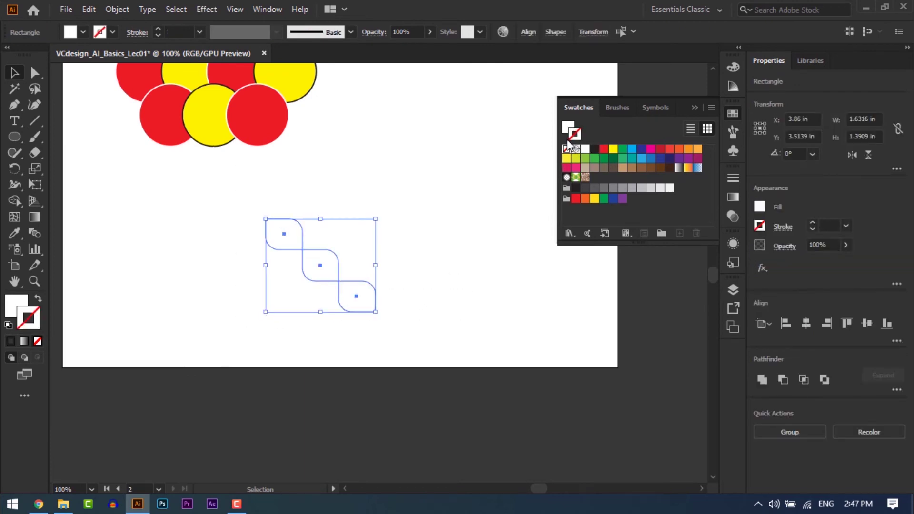
click(567, 132)
click(642, 160)
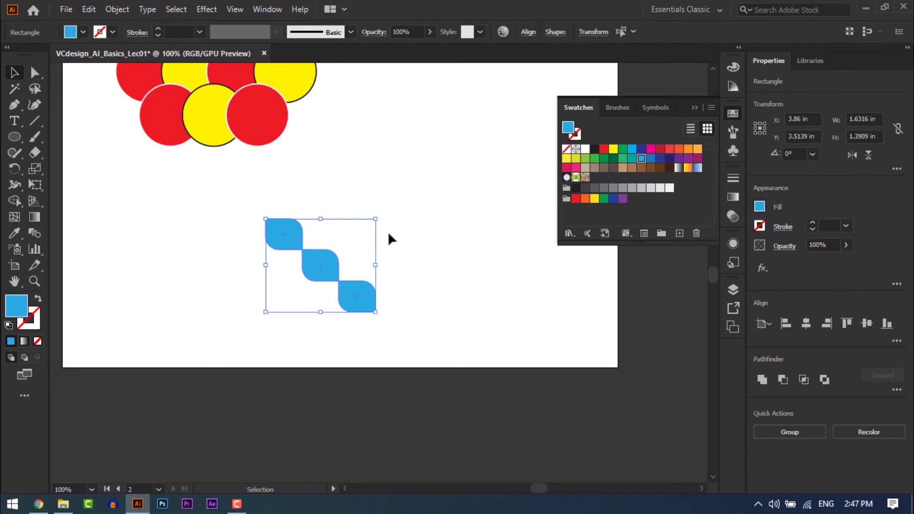
click(422, 263)
key(z)
alt+click(296, 286)
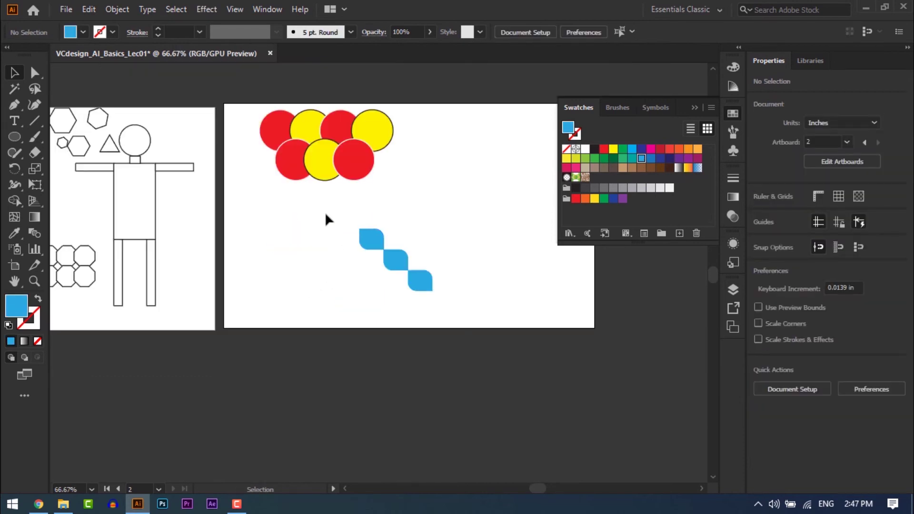
drag(300, 258, 440, 295)
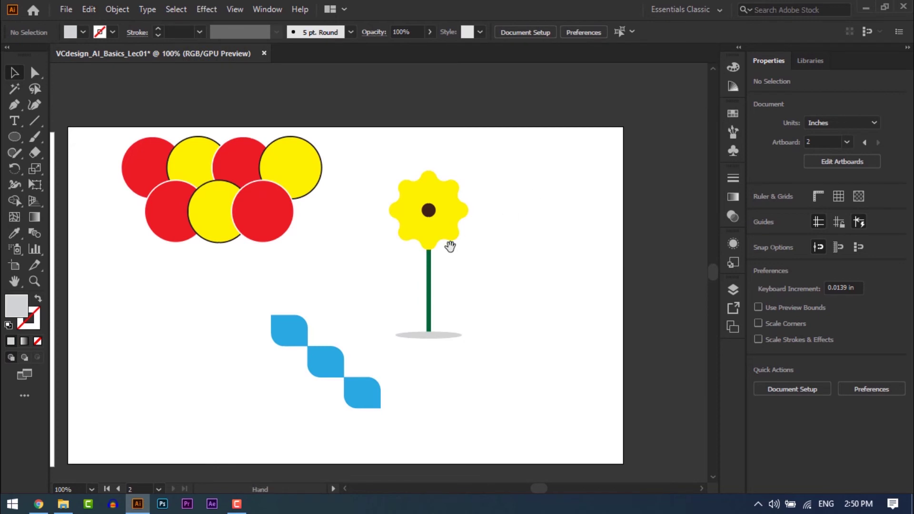
drag(448, 249, 469, 240)
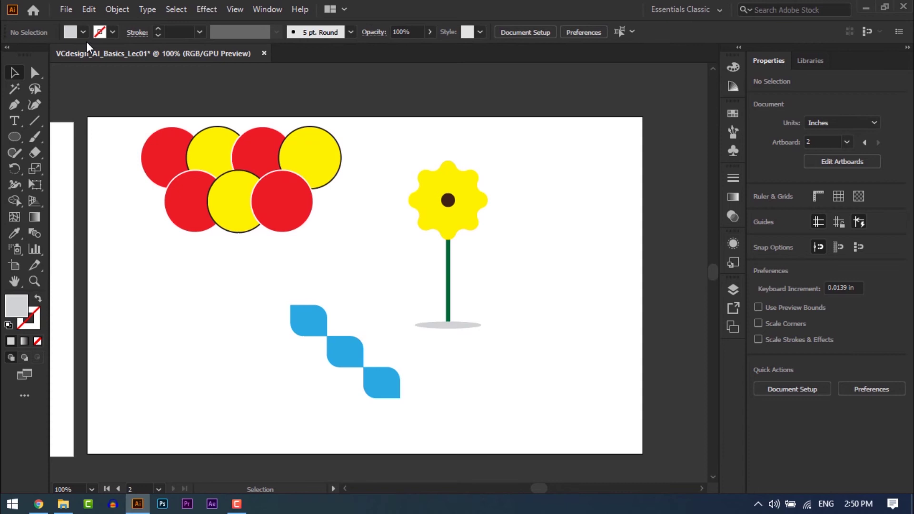
Start exporting the document to the Youtube folder as a JPEG named VCdesign_AI_Basics_Lec01.
click(64, 10)
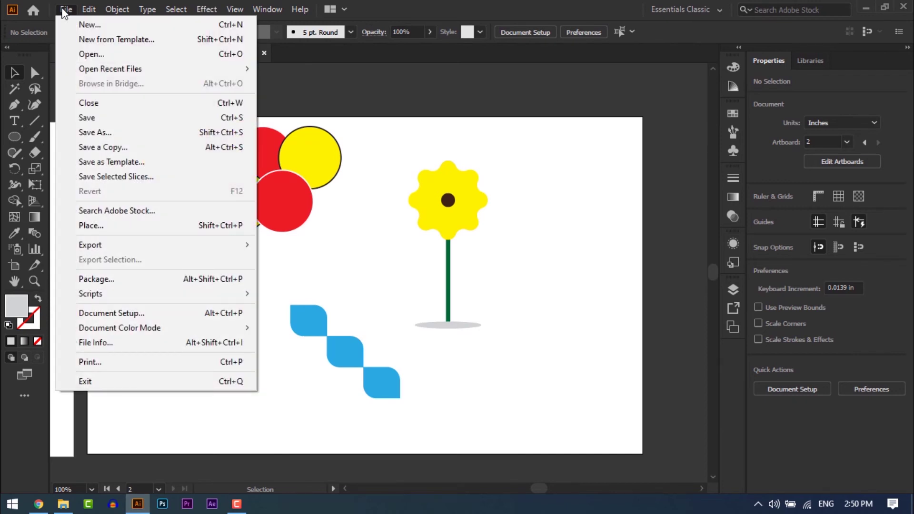
mouse_move(85, 243)
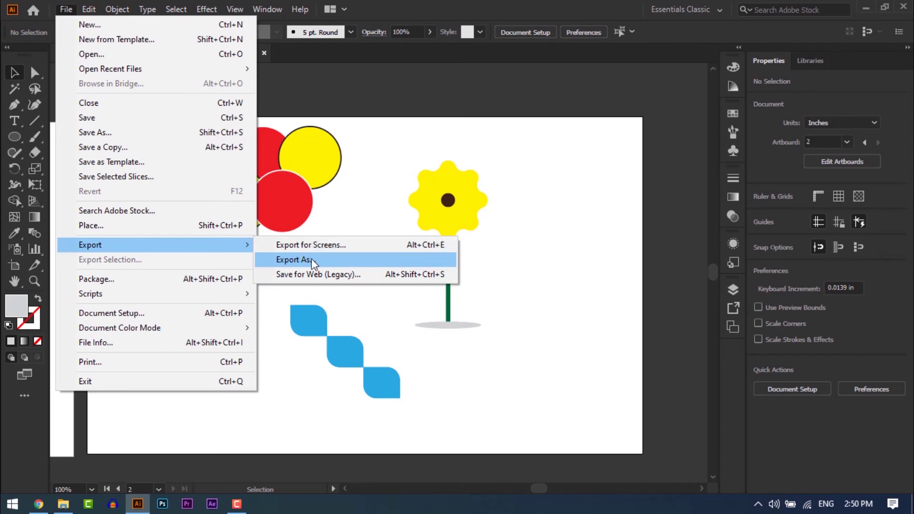
click(296, 260)
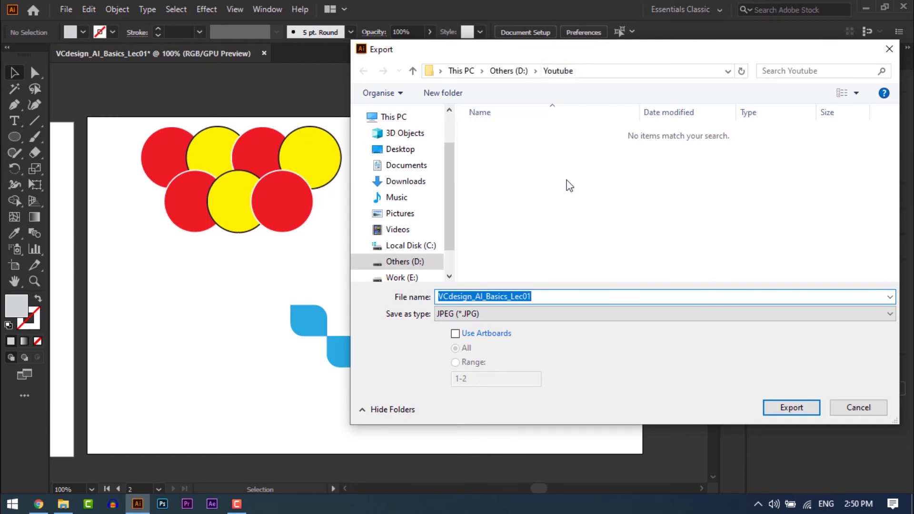
click(508, 311)
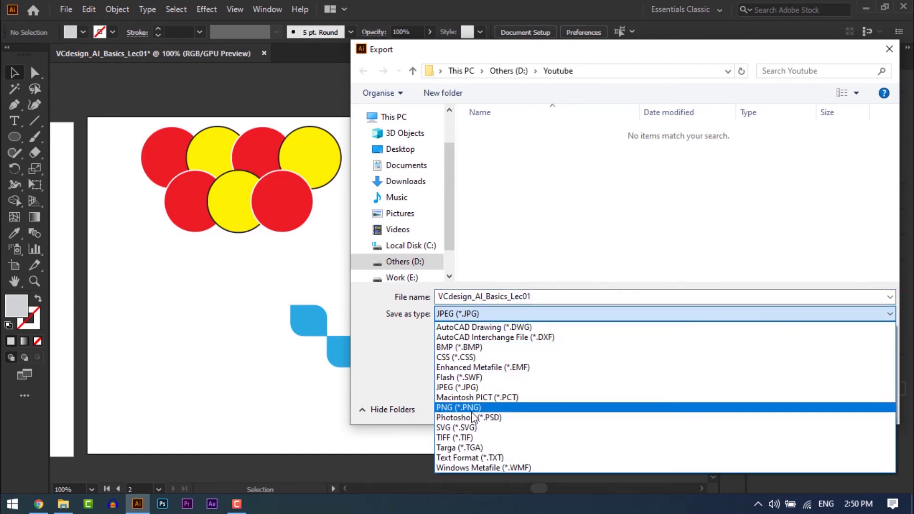
click(477, 387)
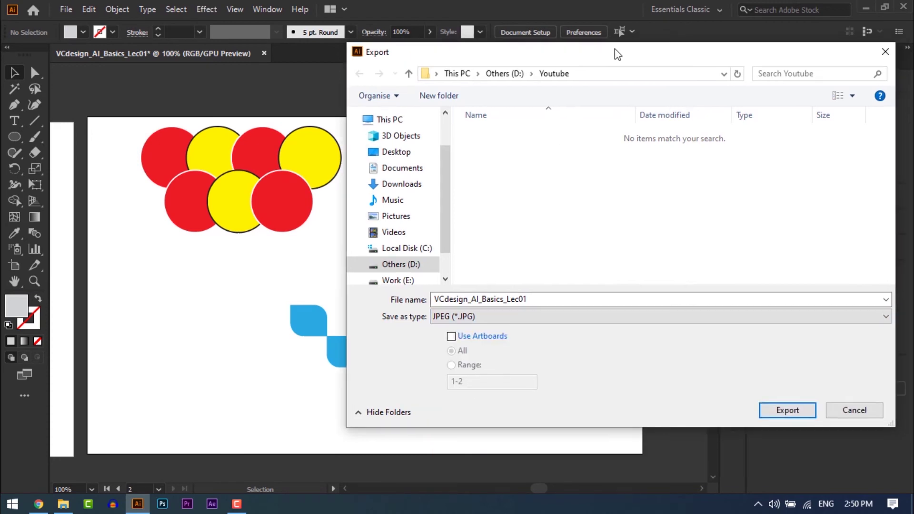
drag(628, 48, 478, 24)
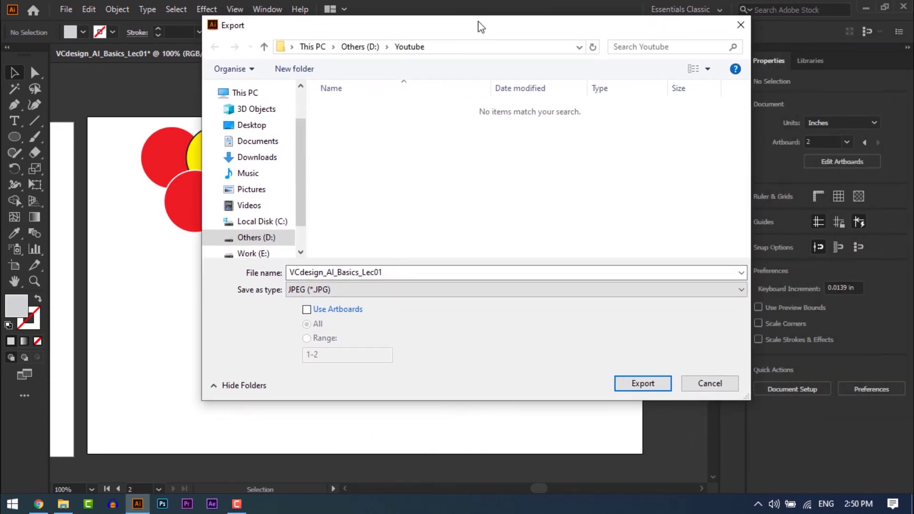
Export by artboards with the range limited to artboard 2 and proceed to the JPEG options.
click(322, 312)
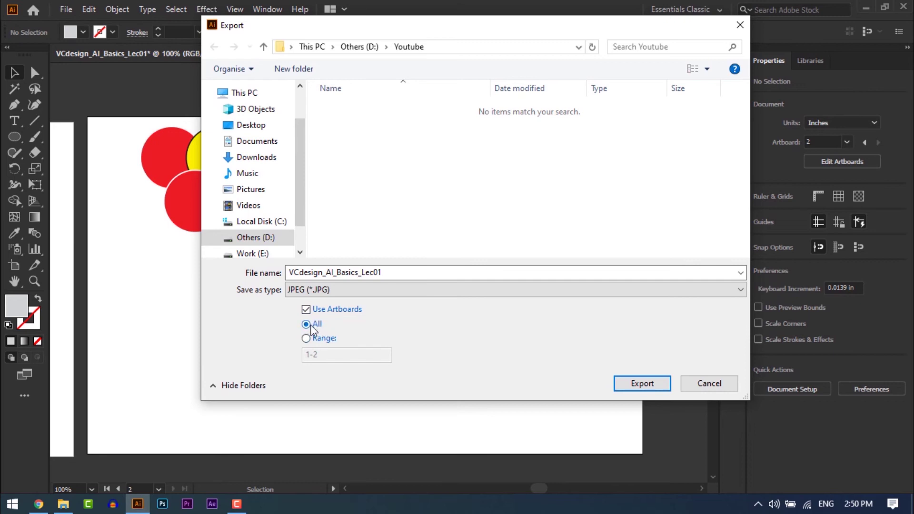
click(318, 339)
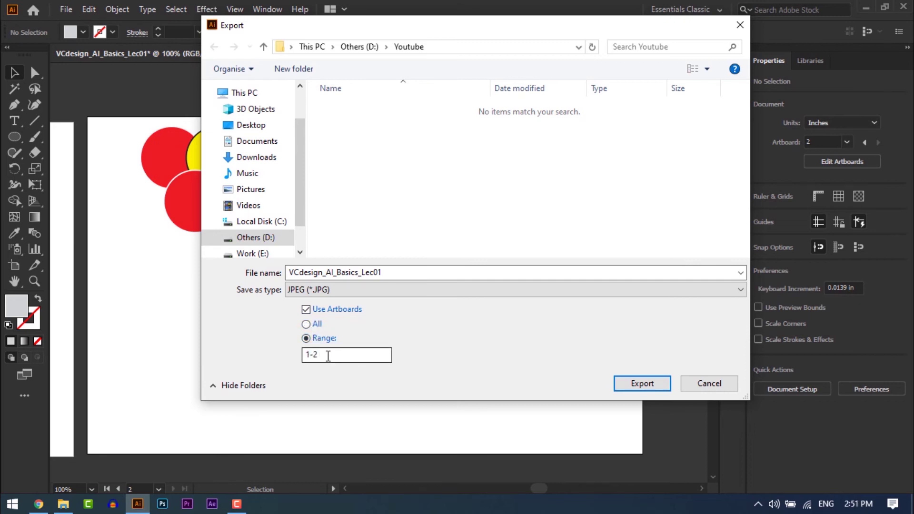
drag(328, 356, 308, 355)
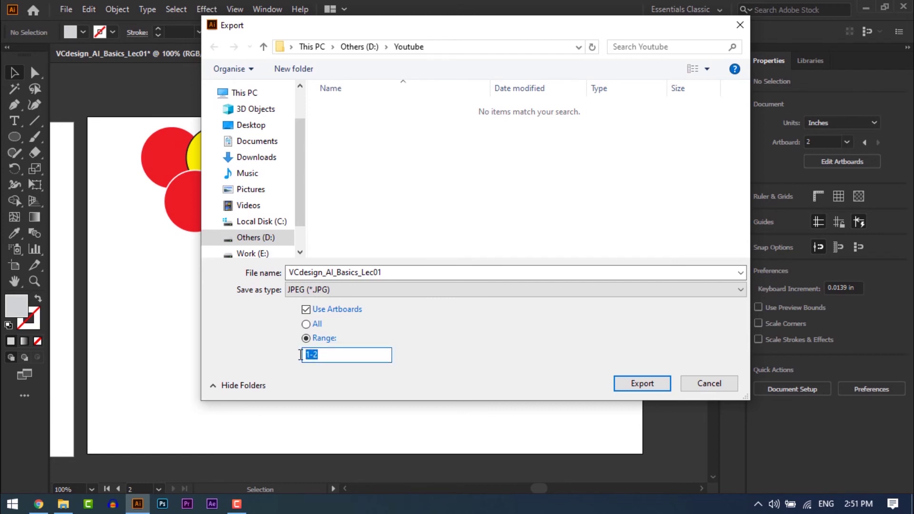
click(313, 327)
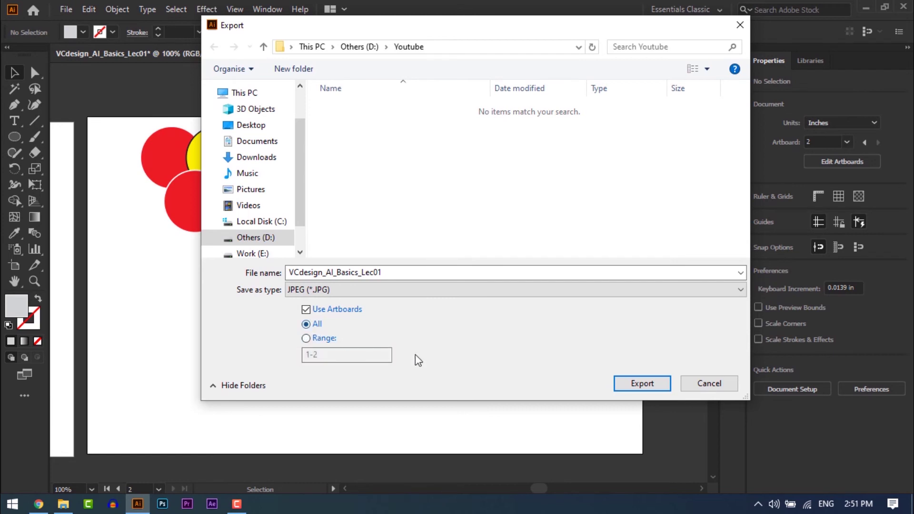
click(316, 339)
click(326, 354)
drag(326, 355, 295, 363)
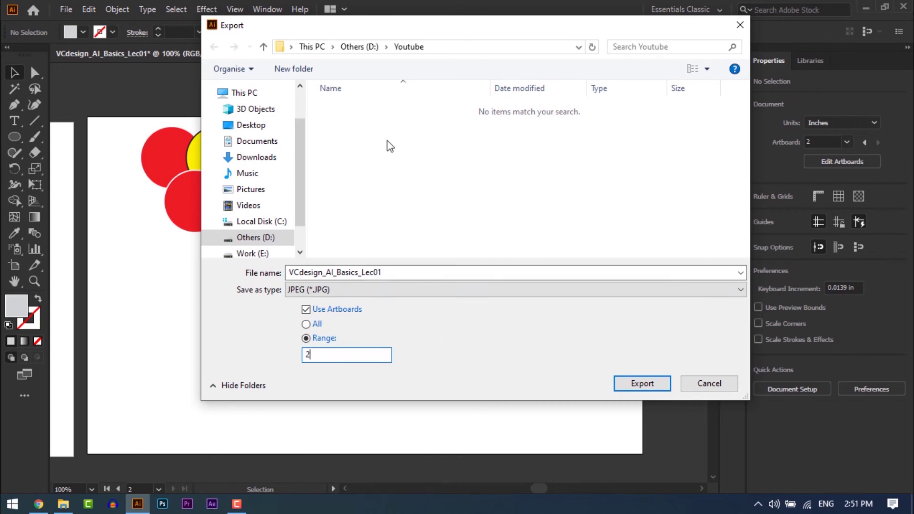
click(641, 387)
click(642, 383)
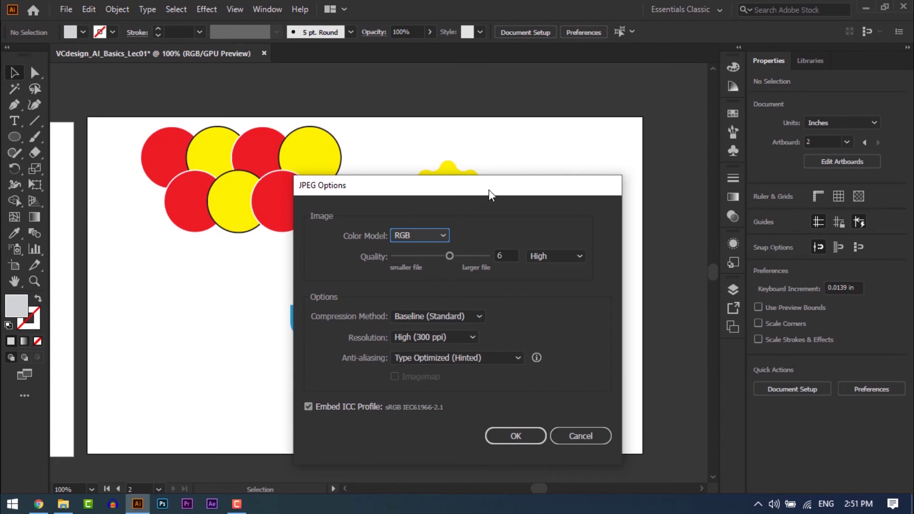
Keep the RGB color model for the JPEG and raise its quality to 8 (Maximum).
drag(490, 194, 421, 97)
click(340, 138)
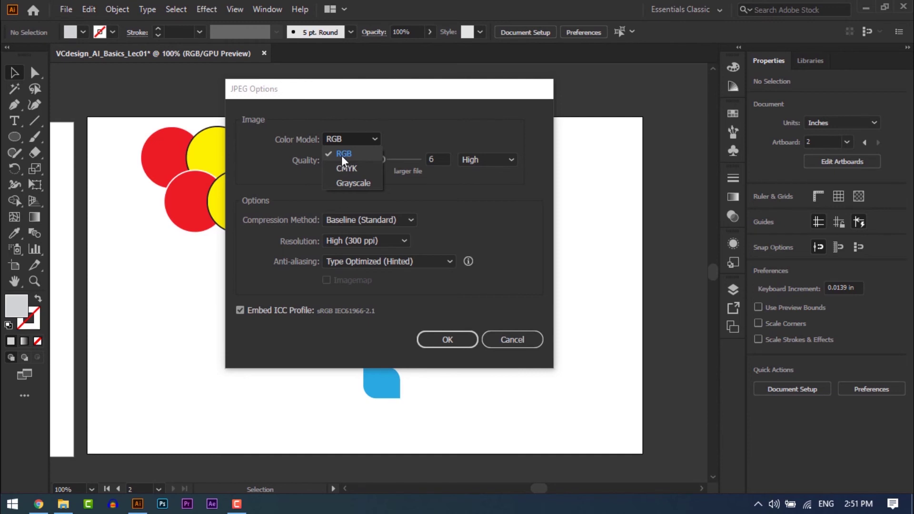
click(341, 155)
click(491, 161)
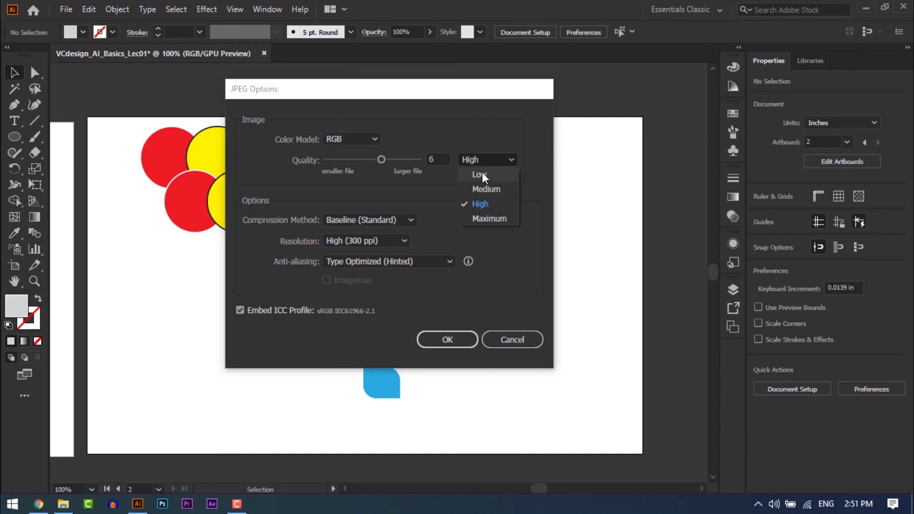
click(383, 159)
mouse_move(381, 158)
mouse_down()
mouse_move(409, 159)
mouse_move(317, 159)
mouse_move(397, 158)
mouse_up()
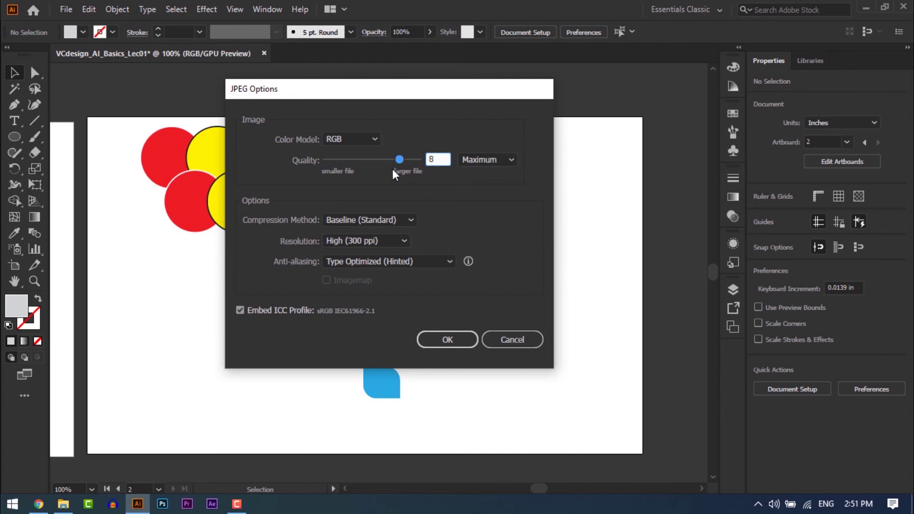
Keep Baseline (Standard) compression, High (300 ppi) resolution and Type Optimized (Hinted) anti-aliasing, and finish the JPEG export.
click(354, 220)
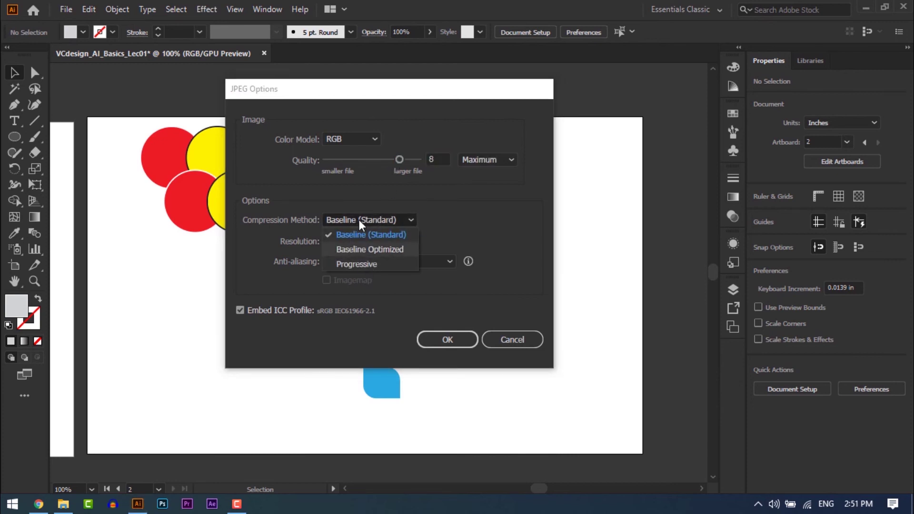
click(361, 236)
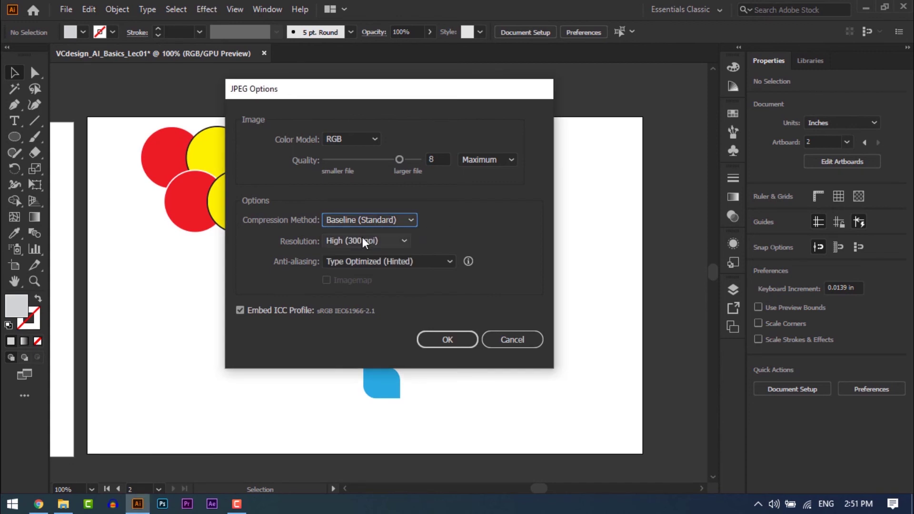
click(382, 240)
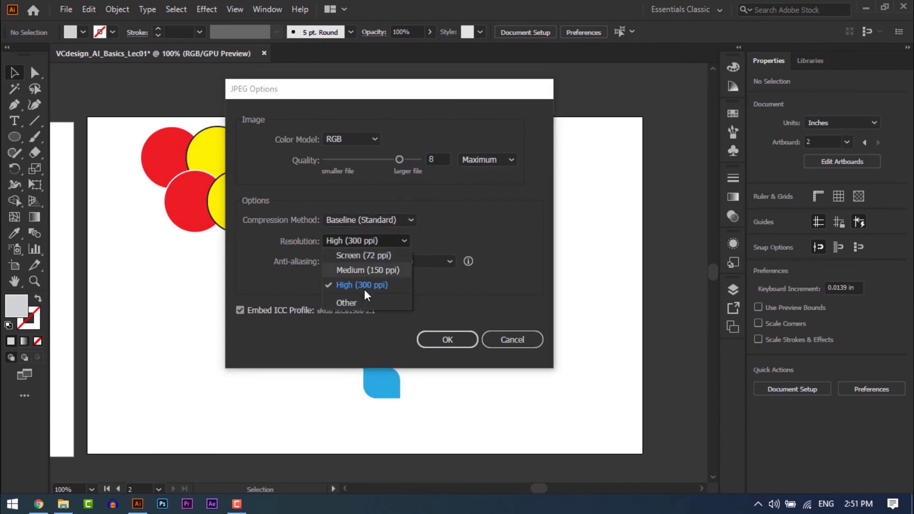
click(382, 286)
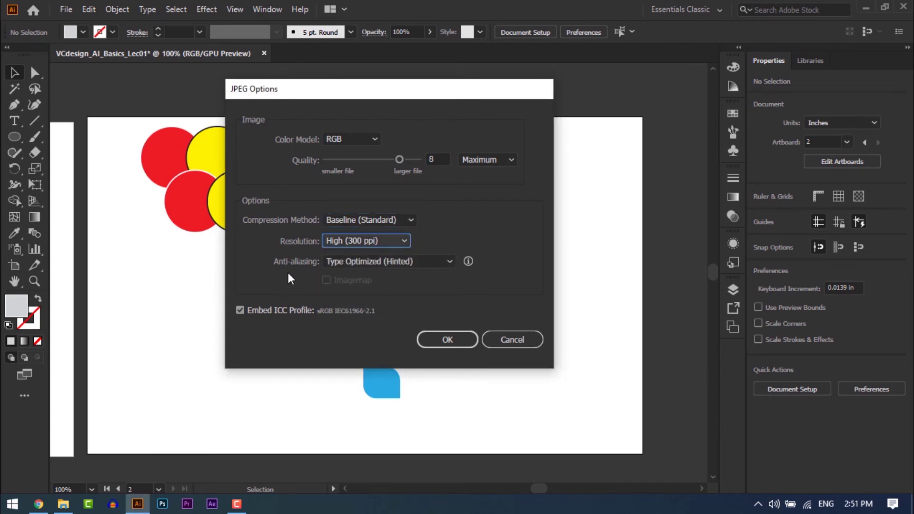
click(404, 263)
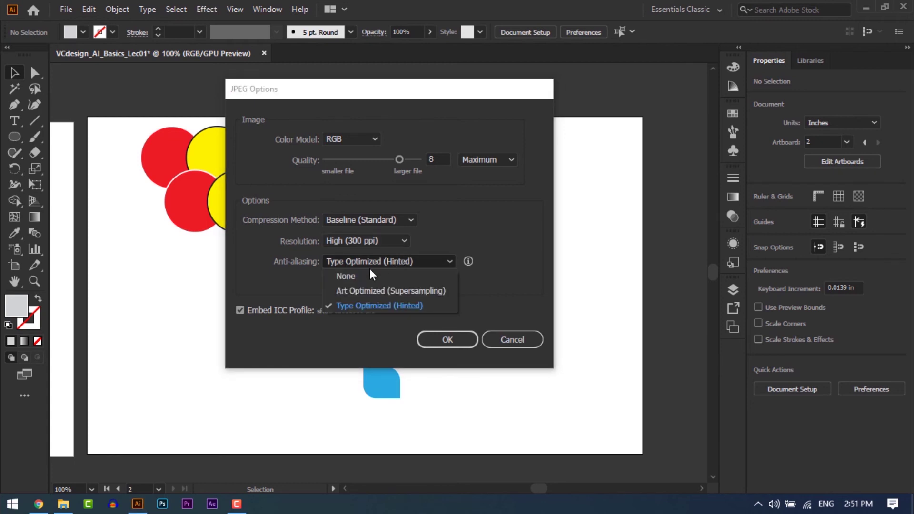
click(523, 286)
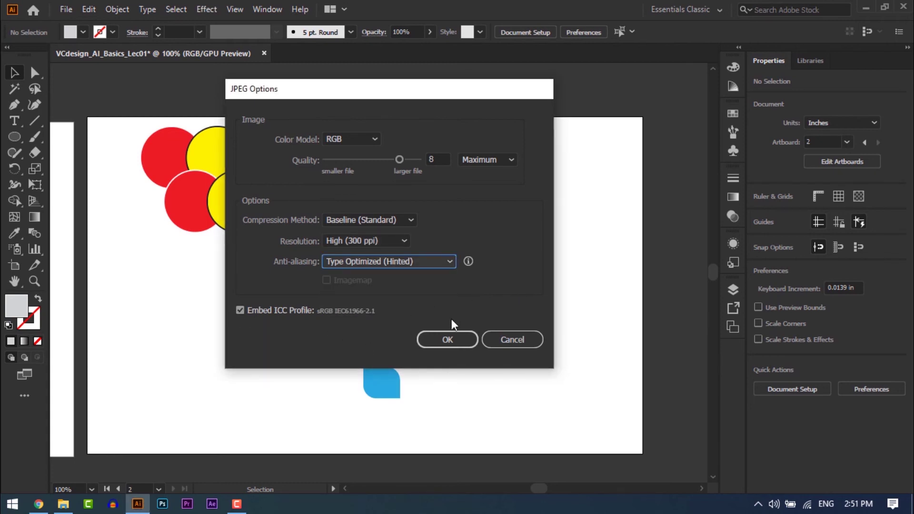
click(442, 338)
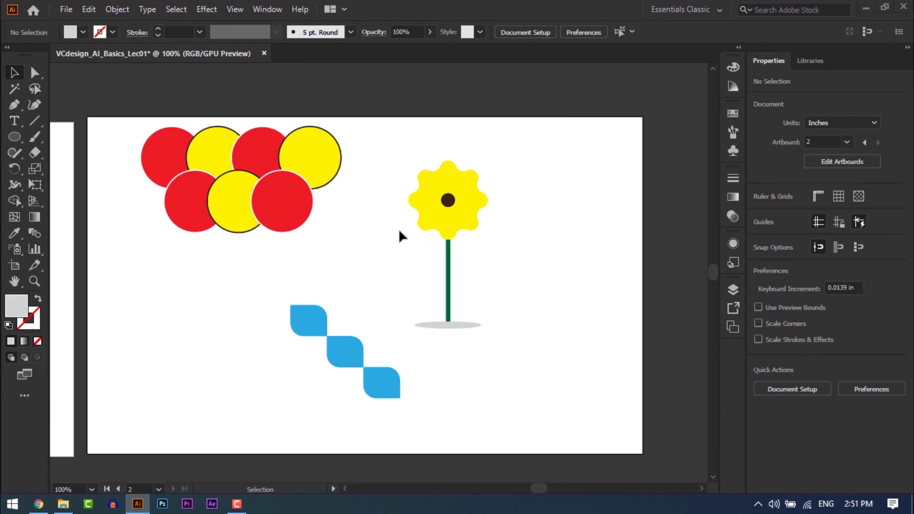
Switch to File Explorer and check the exported image in the Youtube folder.
key(alt+Tab)
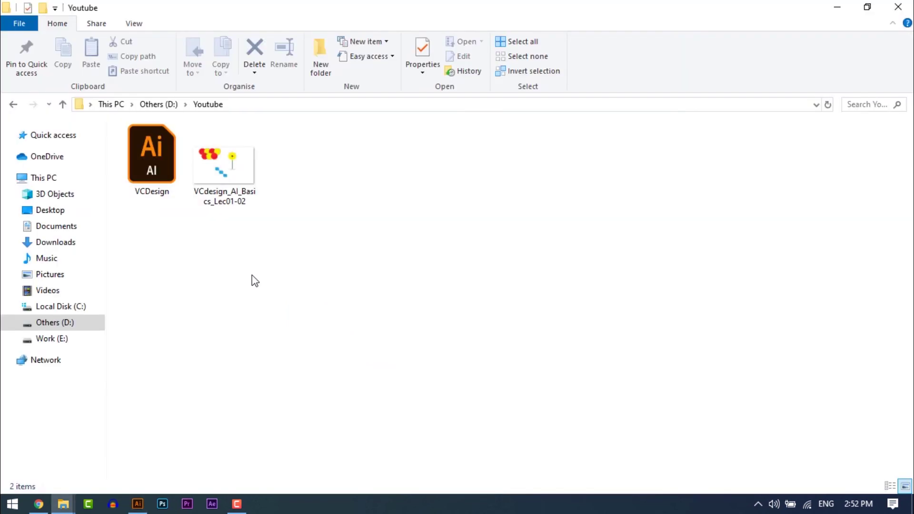
click(837, 7)
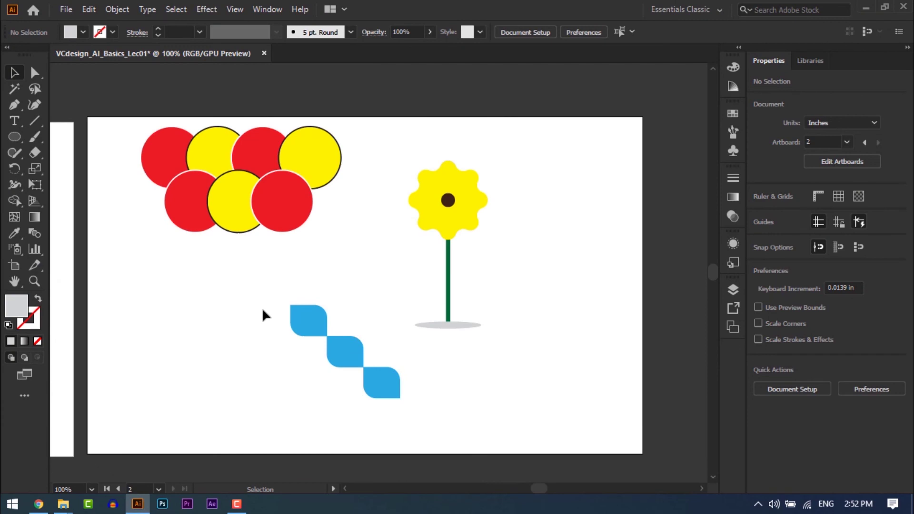
mouse_move(63, 503)
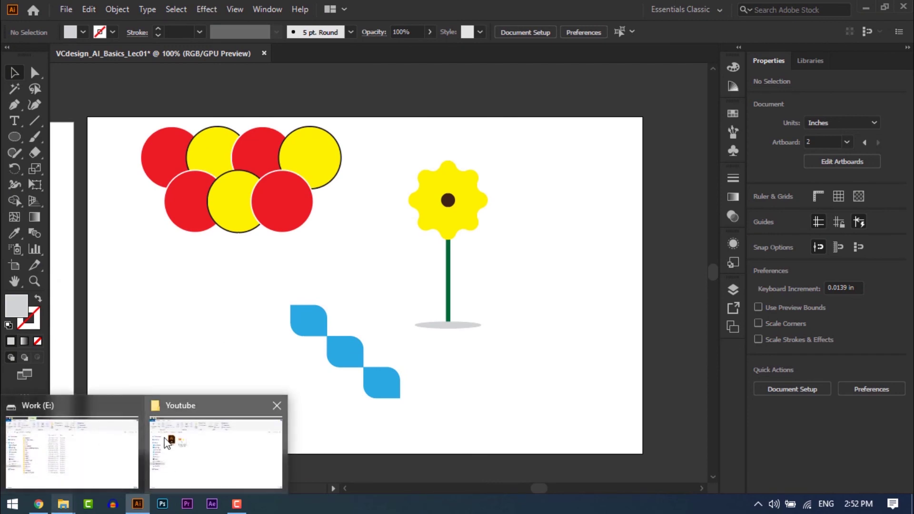
click(198, 428)
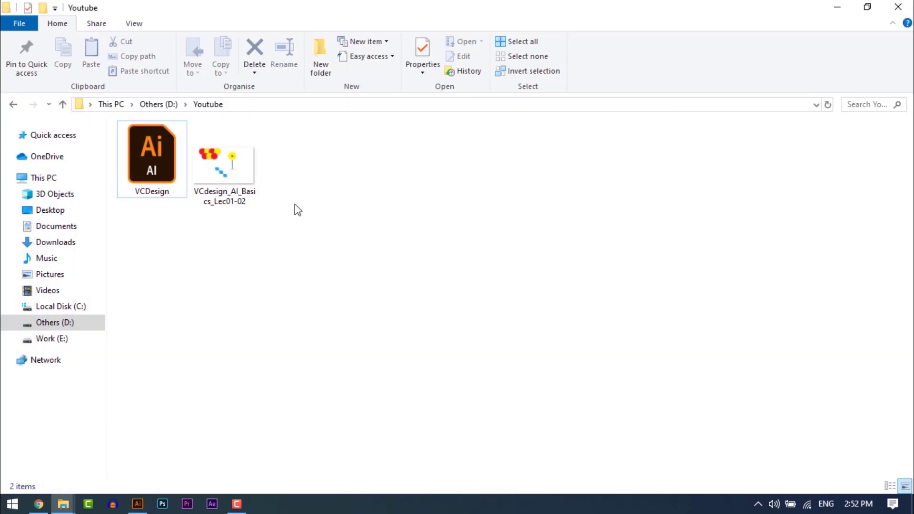
click(220, 171)
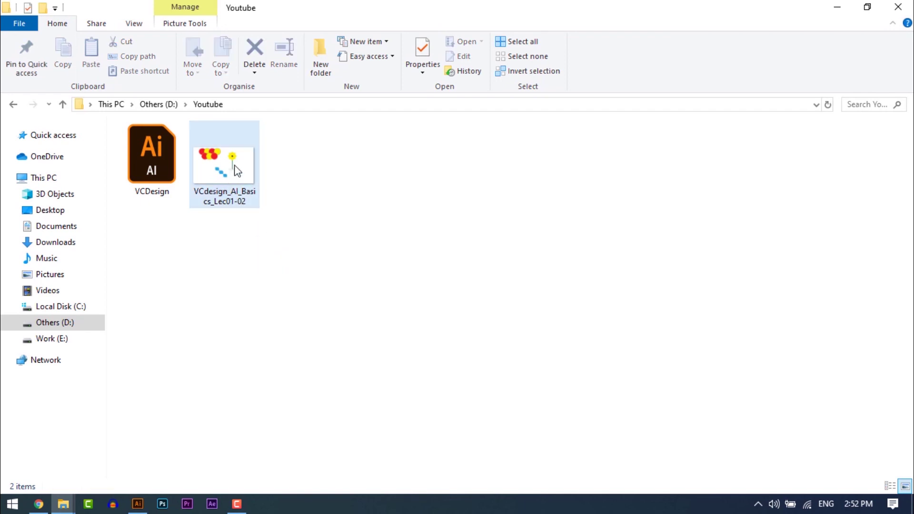
Switch back to Illustrator and save the document as VCdesign_AI_Basics_Lec01 in the Youtube folder, in Adobe Illustrator (*.AI) format.
key(alt+Tab)
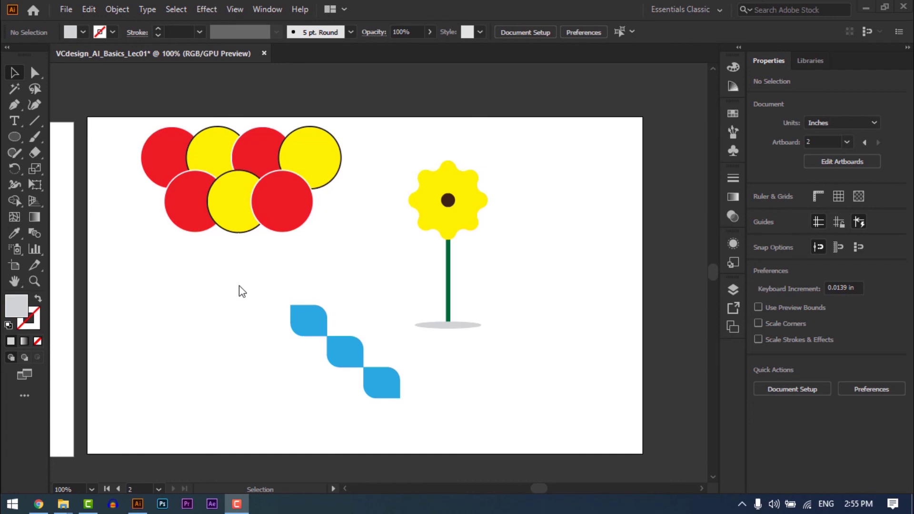
click(66, 10)
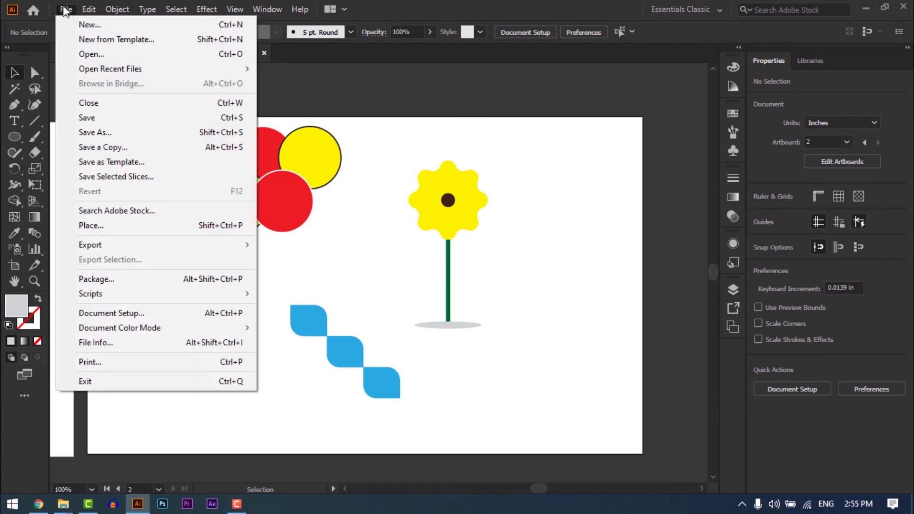
click(85, 117)
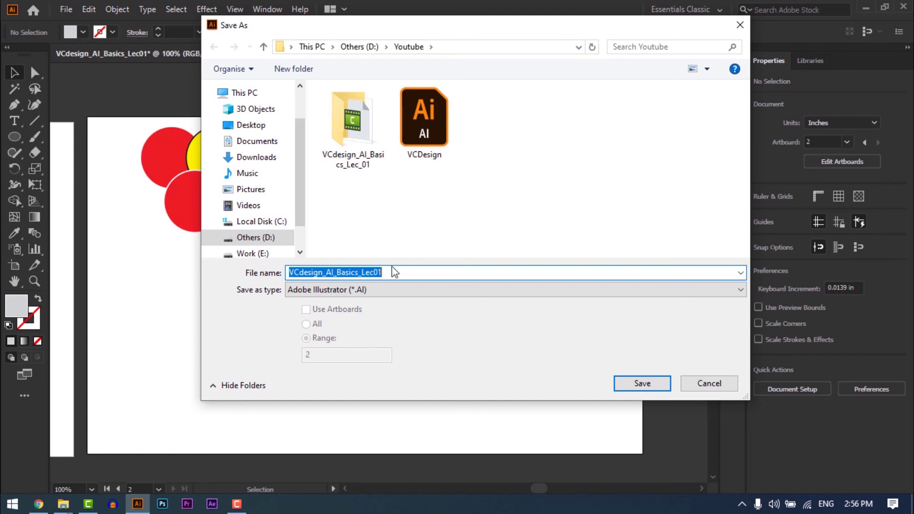
click(349, 290)
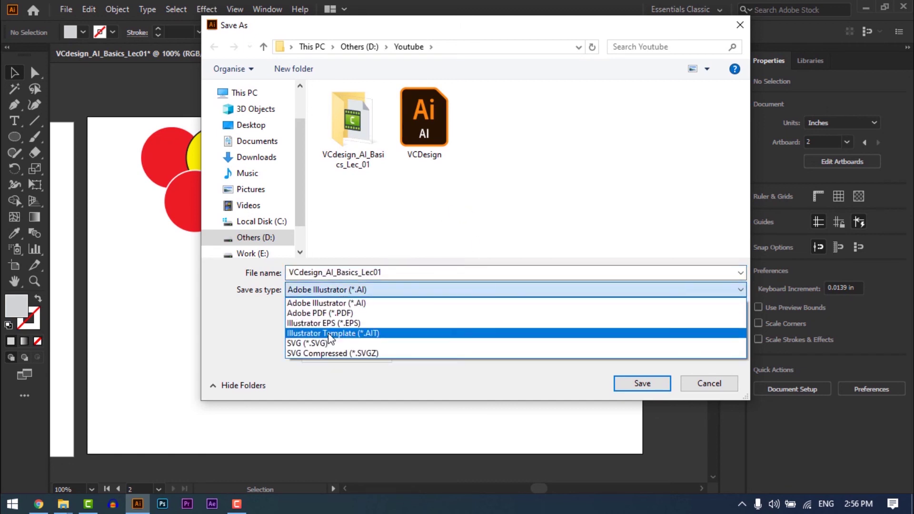
click(342, 304)
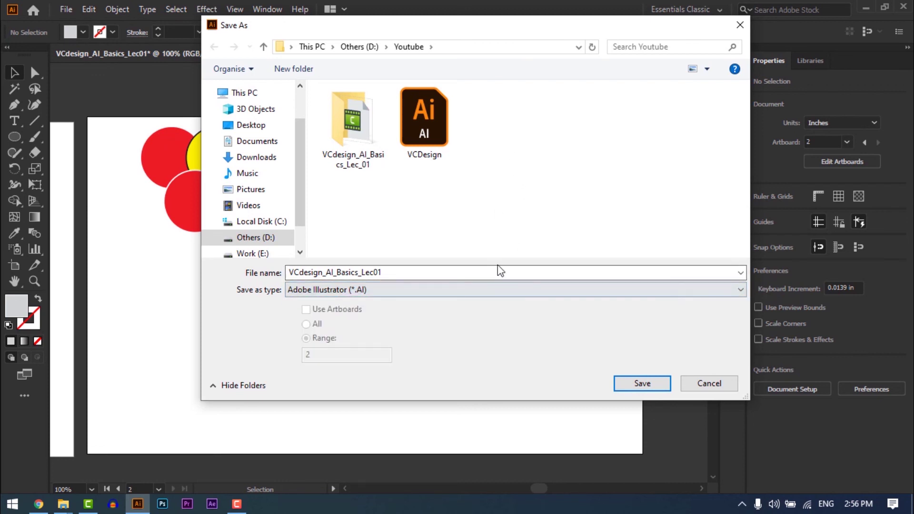
click(643, 384)
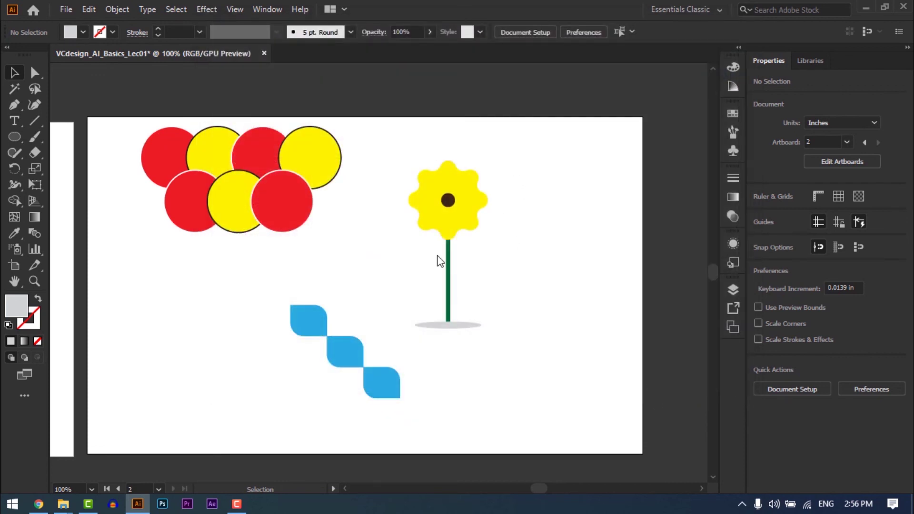
Keep the Illustrator 2020 version with the default save options and finish saving the AI file.
click(414, 66)
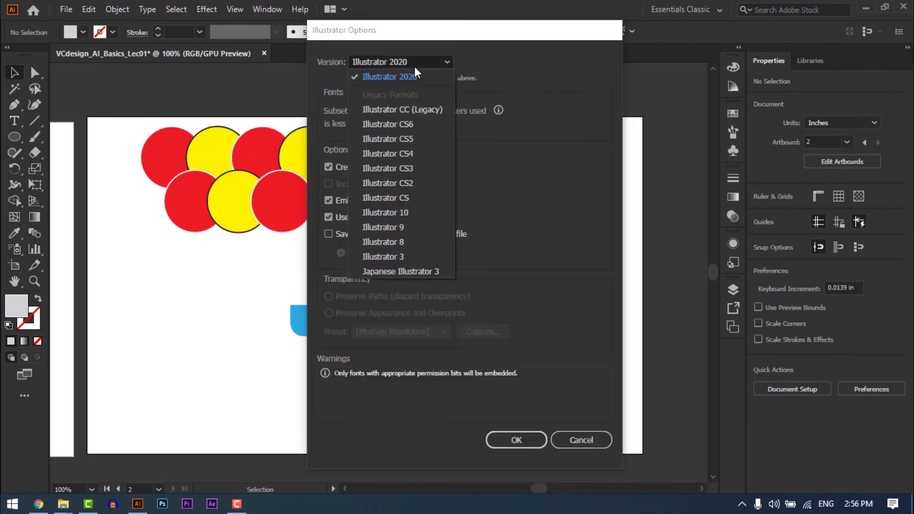
click(430, 62)
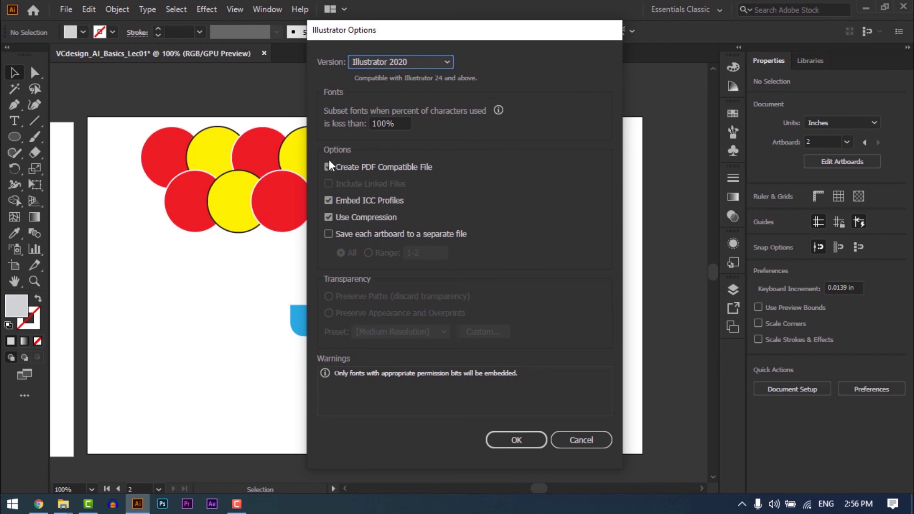
click(524, 435)
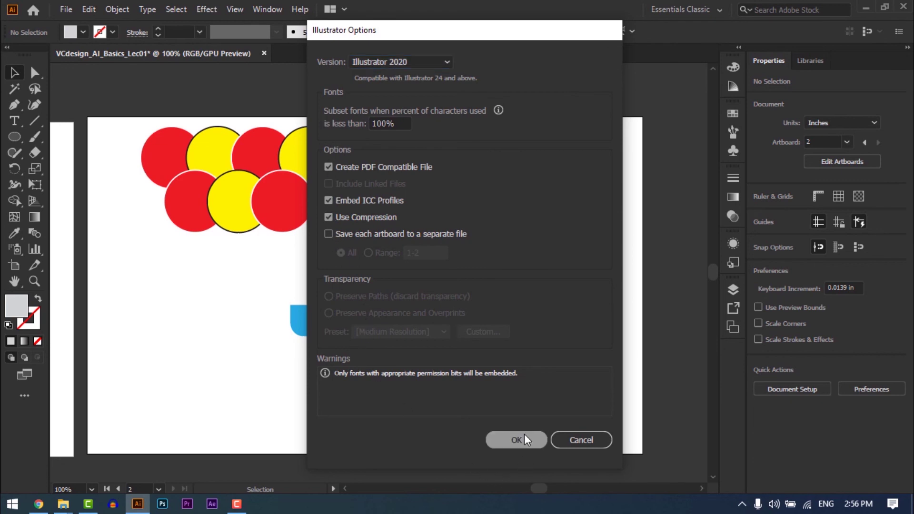